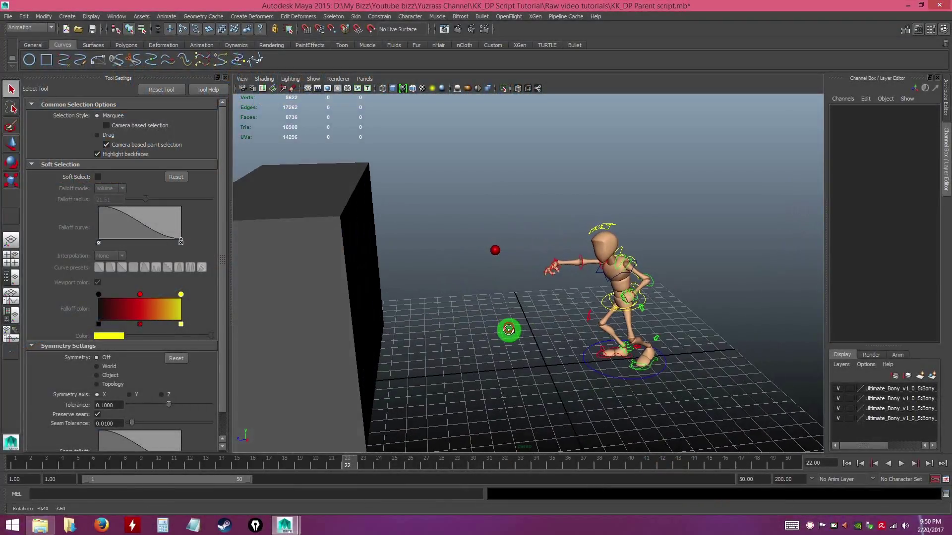
- Orbit around the box and character and scrub the timeline back to frame 1
{"action": "left_click_drag", "start_coordinate": [508, 330], "coordinate": [506, 353], "text": "alt"}
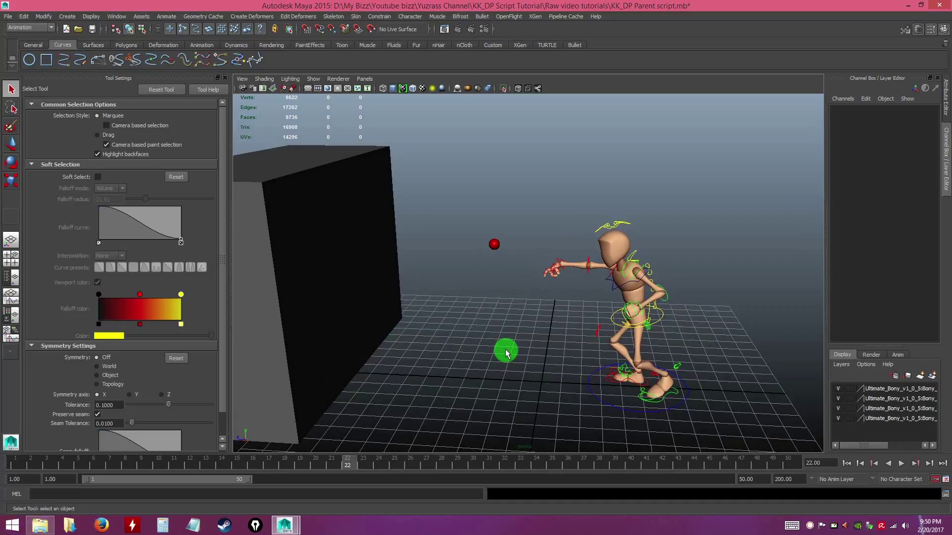
{"action": "mouse_move", "coordinate": [517, 350]}
{"action": "left_mouse_down", "text": "alt"}
{"action": "mouse_move", "coordinate": [508, 357]}
{"action": "mouse_move", "coordinate": [497, 329]}
{"action": "mouse_move", "coordinate": [553, 363]}
{"action": "mouse_move", "coordinate": [521, 351]}
{"action": "mouse_move", "coordinate": [510, 325]}
{"action": "mouse_move", "coordinate": [525, 369]}
{"action": "mouse_move", "coordinate": [521, 336]}
{"action": "mouse_move", "coordinate": [536, 367]}
{"action": "mouse_move", "coordinate": [508, 362]}
{"action": "left_mouse_up", "text": "alt"}
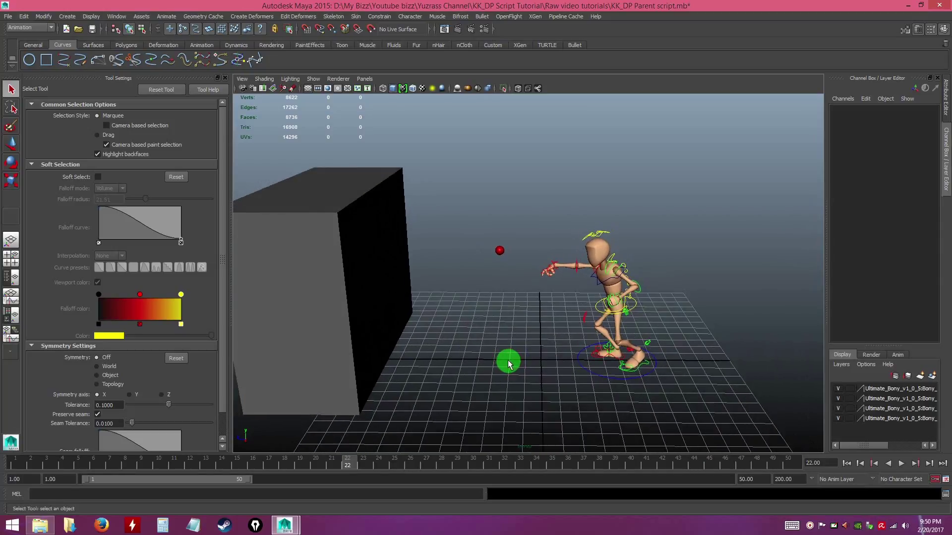
{"action": "left_click_drag", "start_coordinate": [346, 461], "coordinate": [15, 465]}
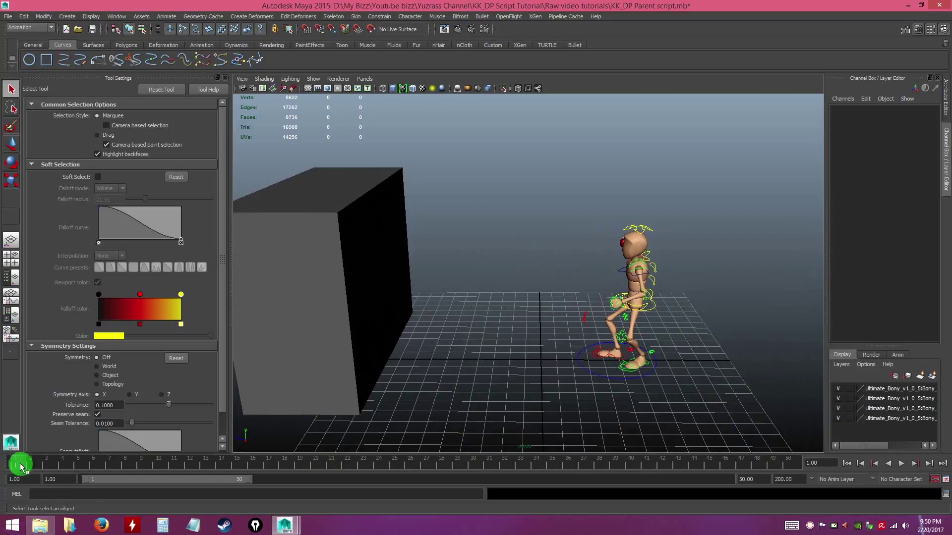
{"action": "left_click_drag", "start_coordinate": [494, 345], "coordinate": [493, 317], "text": "alt"}
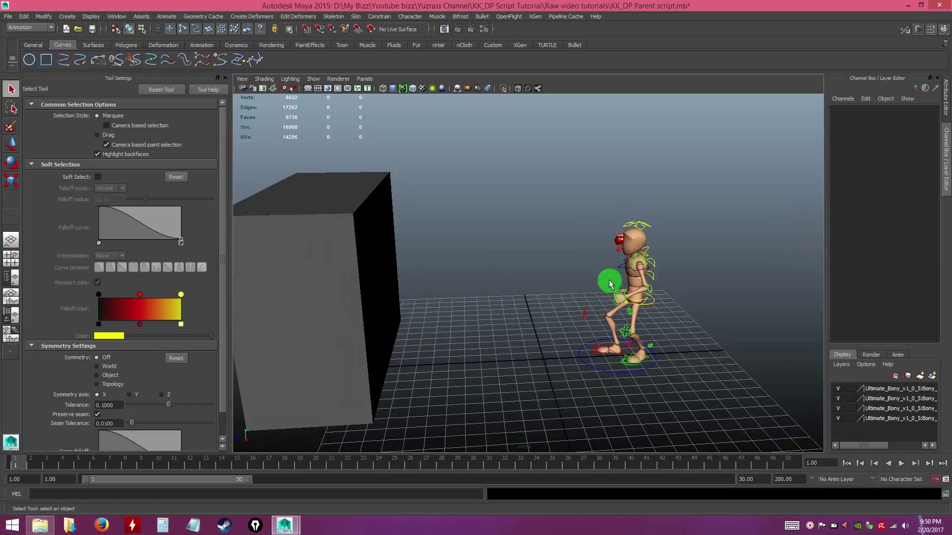
{"action": "left_click_drag", "start_coordinate": [649, 300], "coordinate": [682, 389], "text": "alt"}
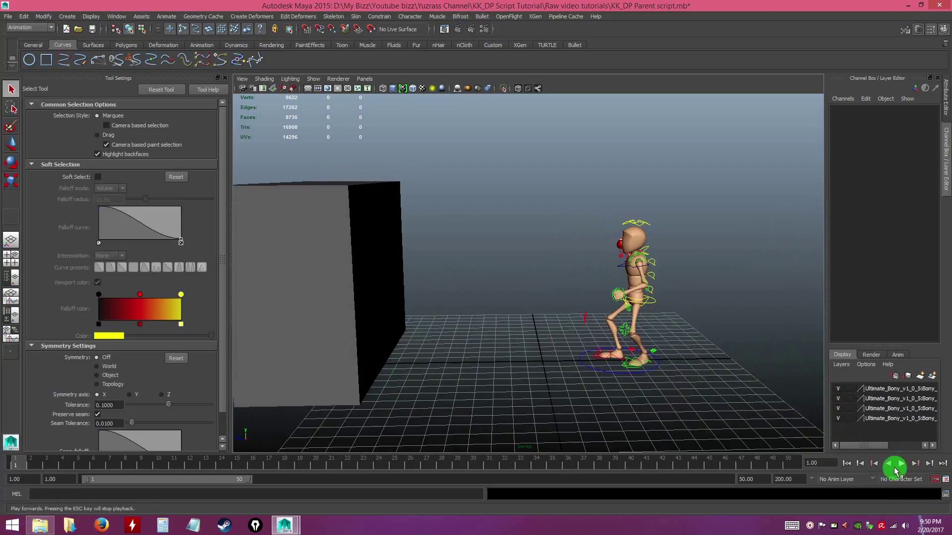
- Play the animation, stop it, play it again, and finish back at frame 1
{"action": "left_click", "coordinate": [901, 465]}
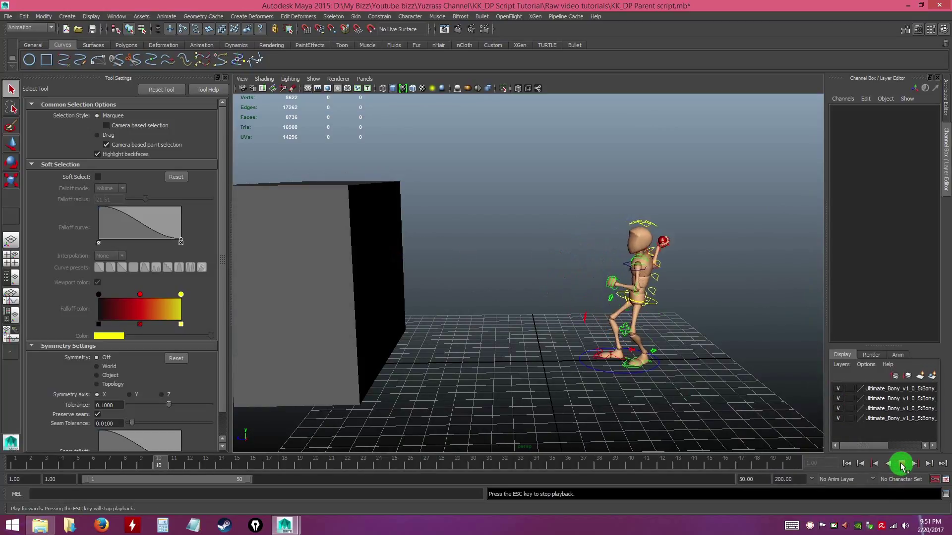
{"action": "left_click", "coordinate": [505, 412]}
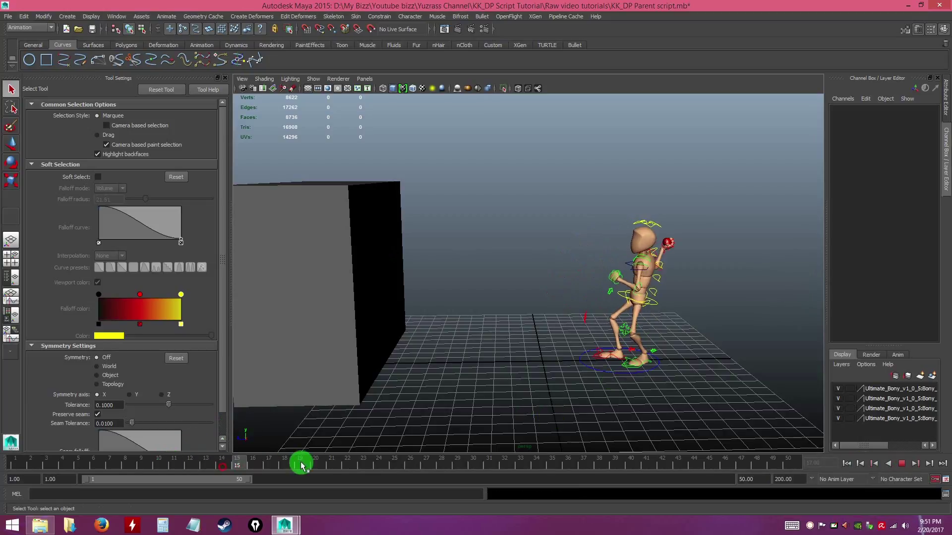
{"action": "key", "text": "alt+v"}
{"action": "left_click", "coordinate": [14, 462]}
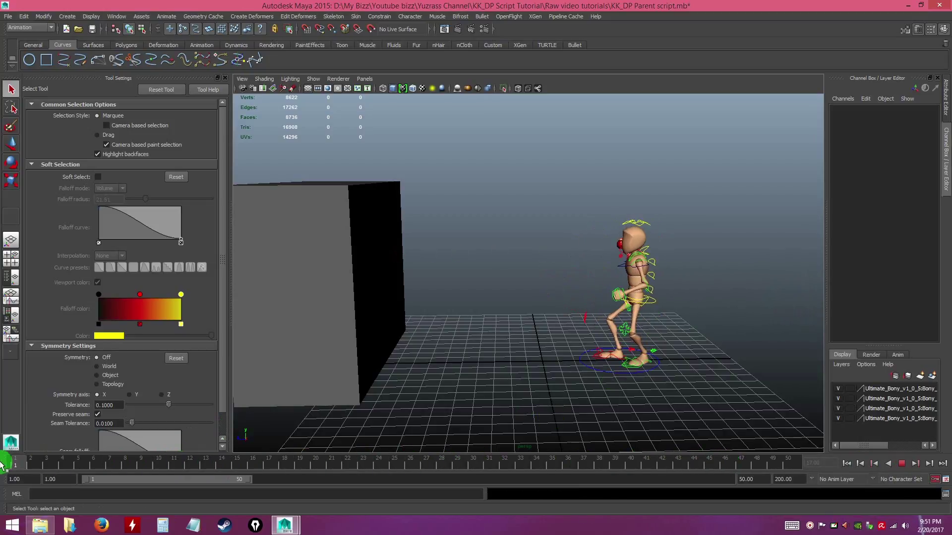
{"action": "left_click_drag", "start_coordinate": [484, 329], "coordinate": [421, 237], "text": "alt"}
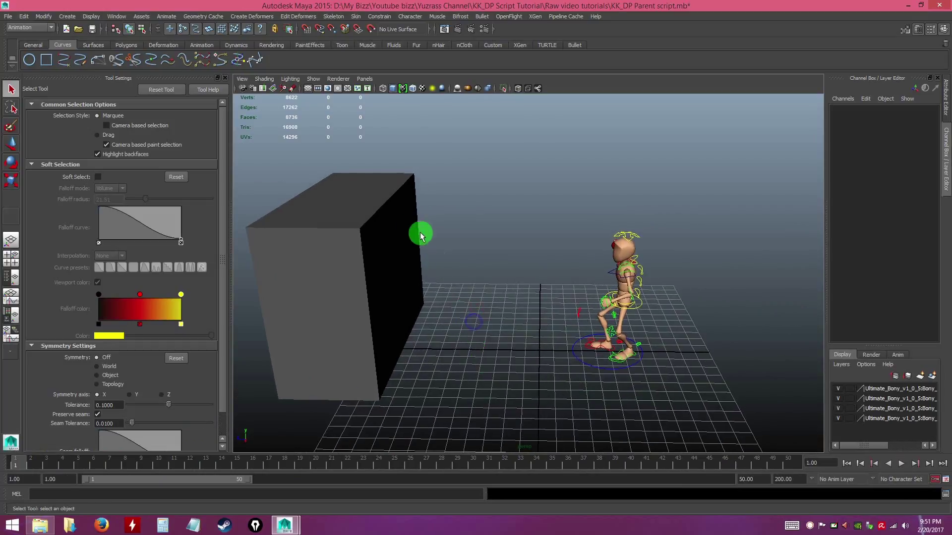
- Hide the viewport grid and draw a large polygon plane floor under the box and character
{"action": "left_click", "coordinate": [309, 89]}
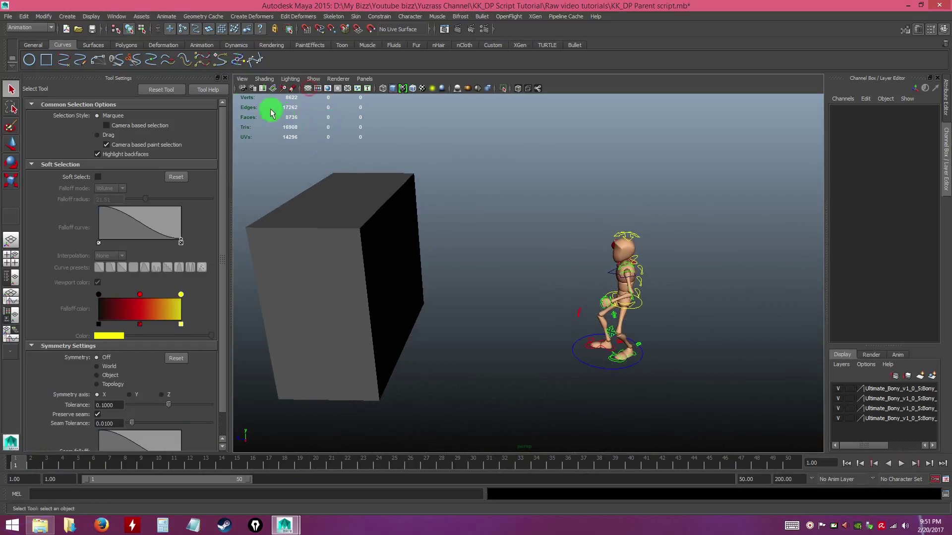
{"action": "left_click", "coordinate": [124, 45]}
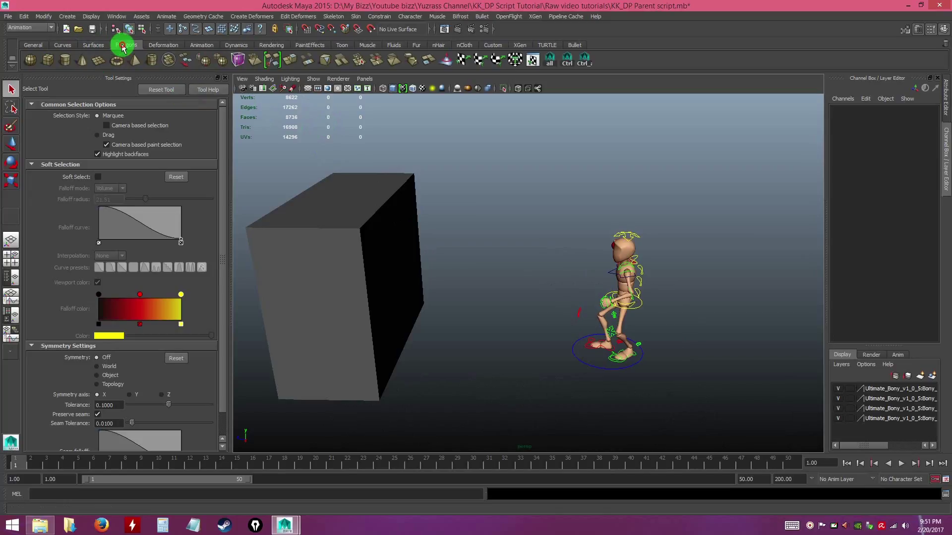
{"action": "left_click", "coordinate": [97, 61]}
{"action": "left_click_drag", "start_coordinate": [512, 274], "coordinate": [459, 299], "text": "alt"}
{"action": "left_click_drag", "start_coordinate": [446, 237], "coordinate": [742, 387]}
{"action": "left_click", "coordinate": [765, 310]}
{"action": "left_click_drag", "start_coordinate": [680, 334], "coordinate": [595, 312], "text": "alt"}
{"action": "mouse_move", "coordinate": [489, 292]}
{"action": "right_mouse_down", "text": "alt"}
{"action": "mouse_move", "coordinate": [501, 289]}
{"action": "mouse_move", "coordinate": [498, 300]}
{"action": "right_mouse_up", "text": "alt"}
{"action": "middle_click_drag", "start_coordinate": [498, 300], "coordinate": [458, 286], "text": "alt"}
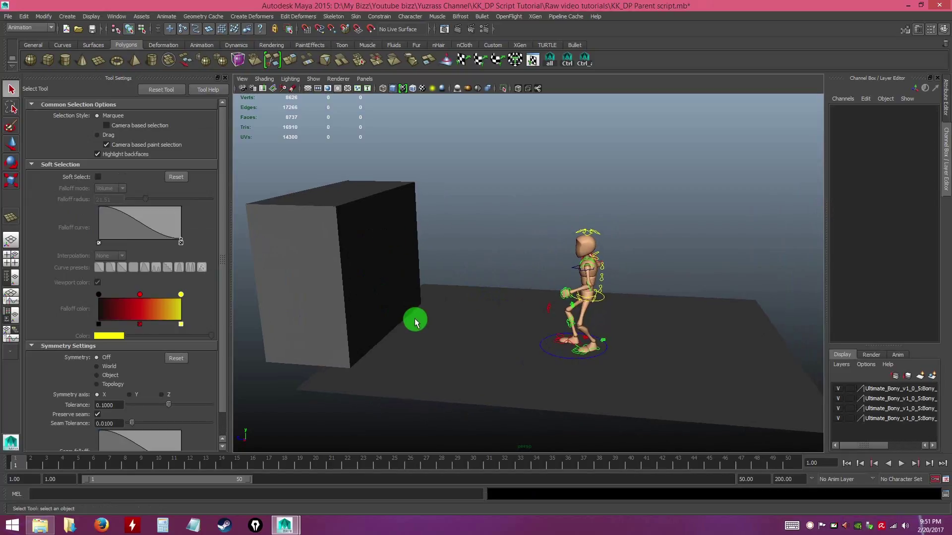
{"action": "mouse_move", "coordinate": [416, 319]}
{"action": "left_mouse_down", "text": "alt"}
{"action": "mouse_move", "coordinate": [433, 321]}
{"action": "mouse_move", "coordinate": [425, 323]}
{"action": "left_mouse_up", "text": "alt"}
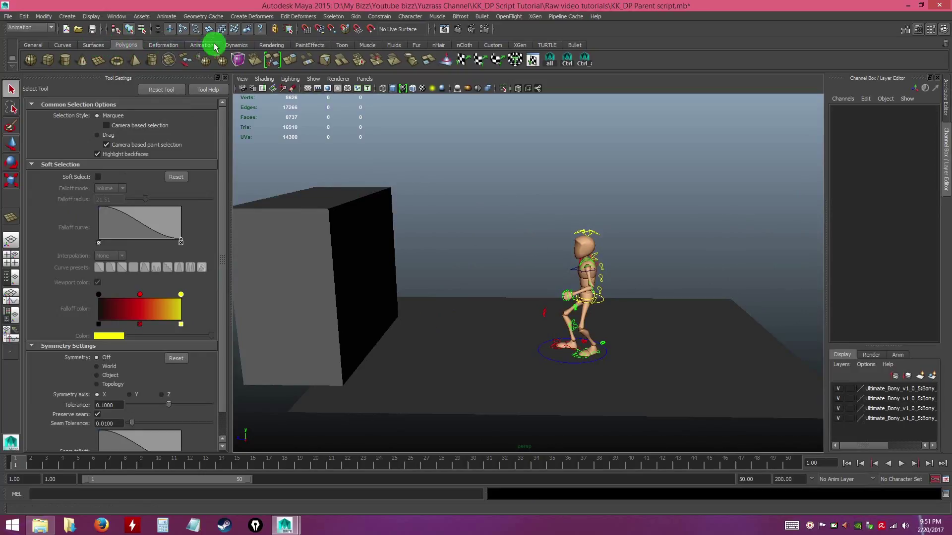
- Create a directional light and raise it high above the scene
{"action": "left_click", "coordinate": [268, 45]}
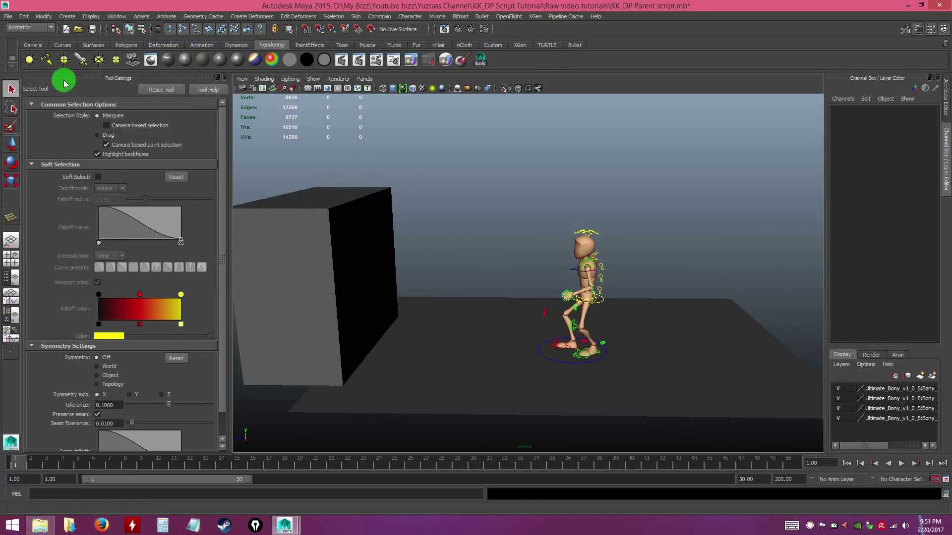
{"action": "left_click", "coordinate": [46, 60]}
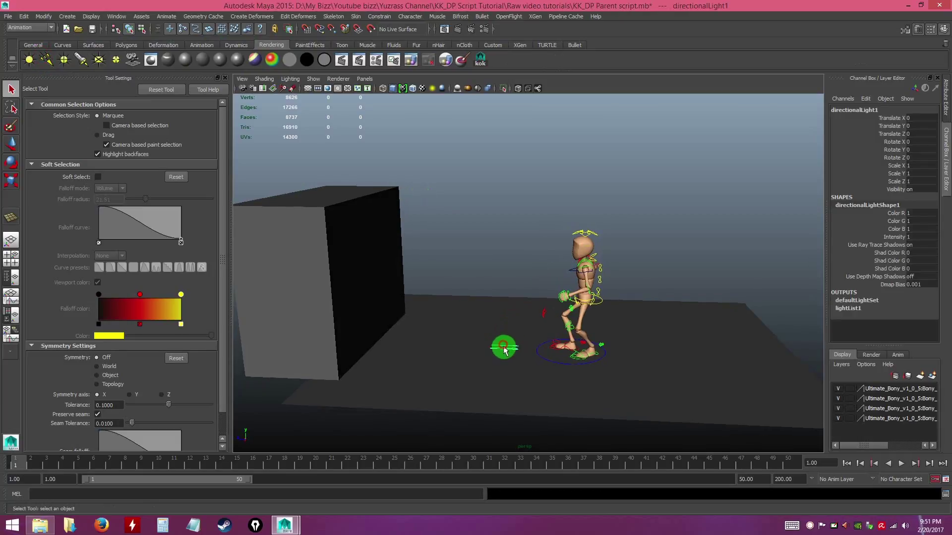
{"action": "key", "text": "w"}
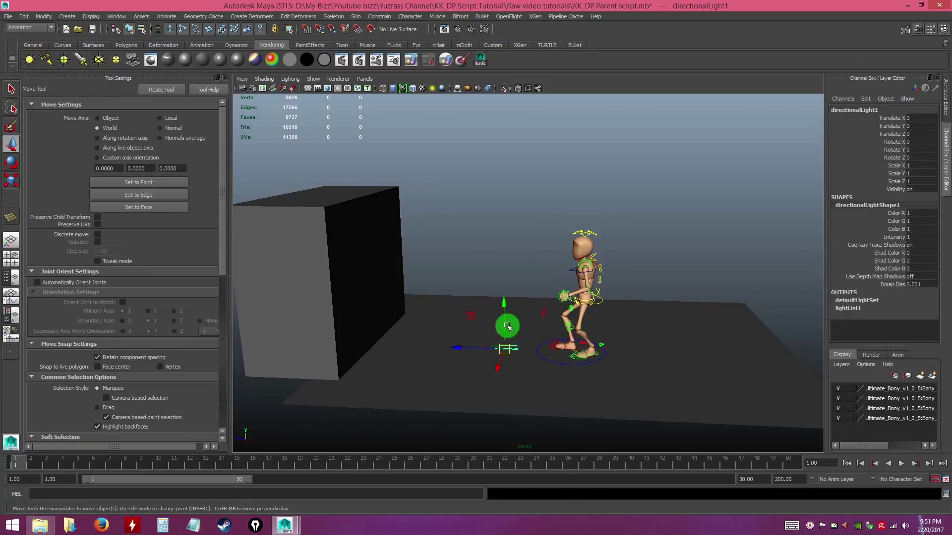
{"action": "left_click_drag", "start_coordinate": [503, 325], "coordinate": [424, 108]}
- Light the viewport with scene lights and rotate the light so shadows fall across the floor
{"action": "left_click", "coordinate": [431, 89]}
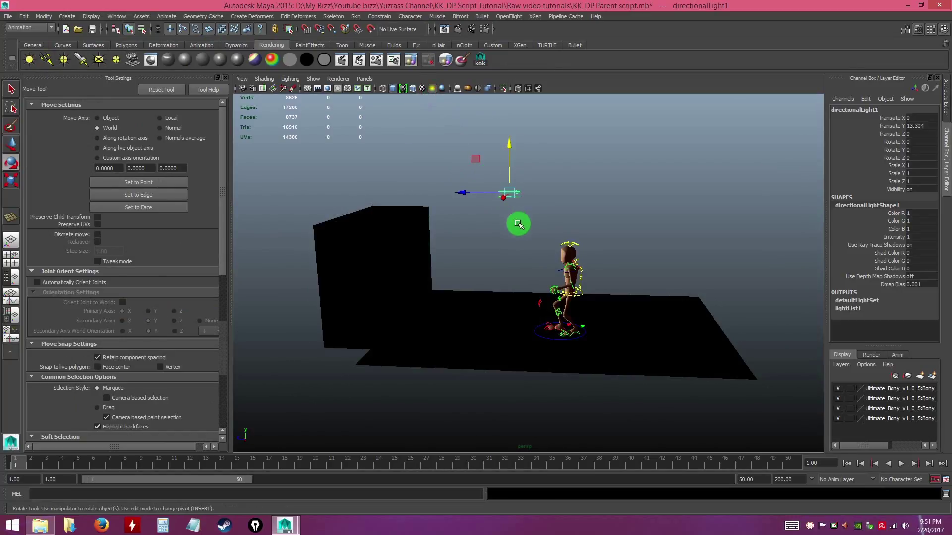
{"action": "key", "text": "e"}
{"action": "left_click_drag", "start_coordinate": [535, 164], "coordinate": [505, 180]}
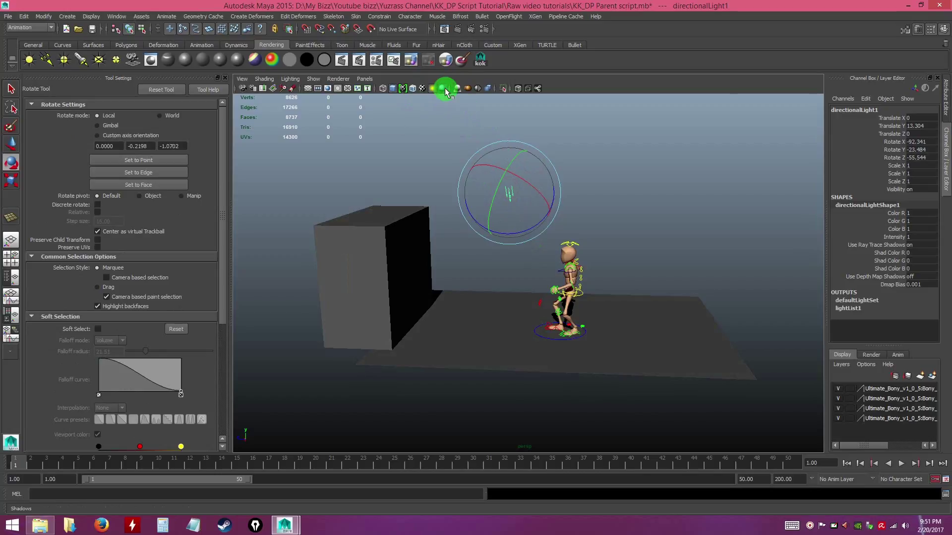
{"action": "left_click_drag", "start_coordinate": [514, 202], "coordinate": [552, 174]}
{"action": "scroll", "coordinate": [618, 223], "scroll_direction": "down", "scroll_amount": 5}
{"action": "mouse_move", "coordinate": [639, 287]}
{"action": "left_mouse_down", "text": "alt"}
{"action": "mouse_move", "coordinate": [570, 277]}
{"action": "mouse_move", "coordinate": [611, 315]}
{"action": "mouse_move", "coordinate": [649, 288]}
{"action": "left_mouse_up", "text": "alt"}
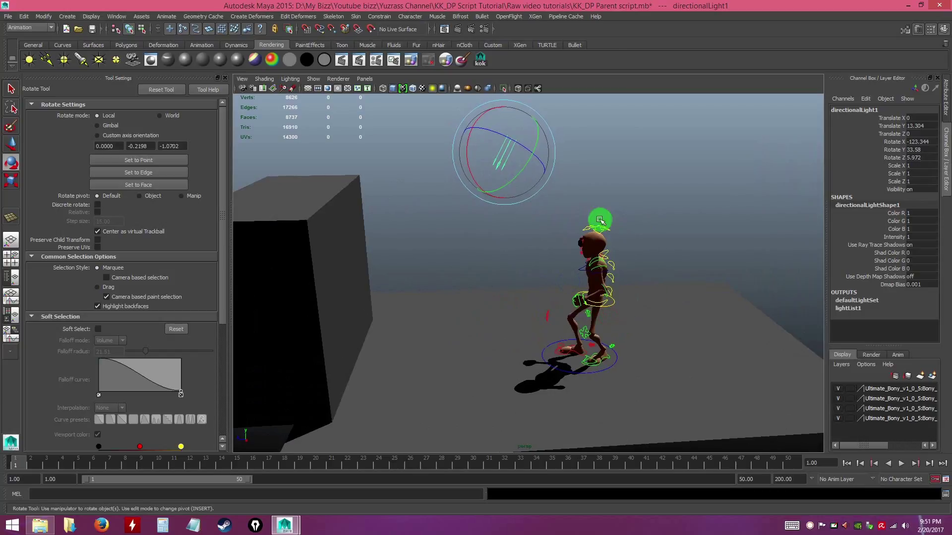
- Render a preview of the current frame and close Render View
{"action": "left_click", "coordinate": [460, 30]}
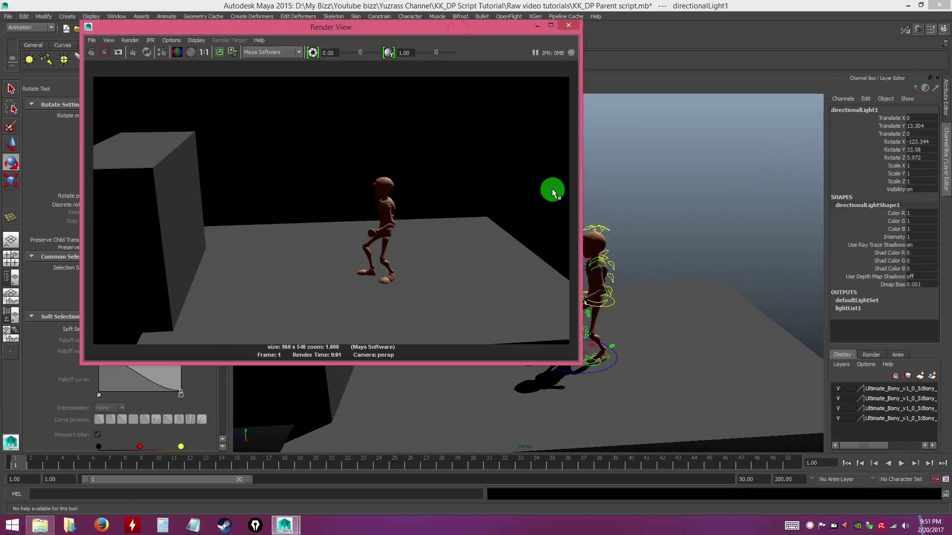
{"action": "left_click", "coordinate": [569, 26]}
{"action": "left_click", "coordinate": [508, 182]}
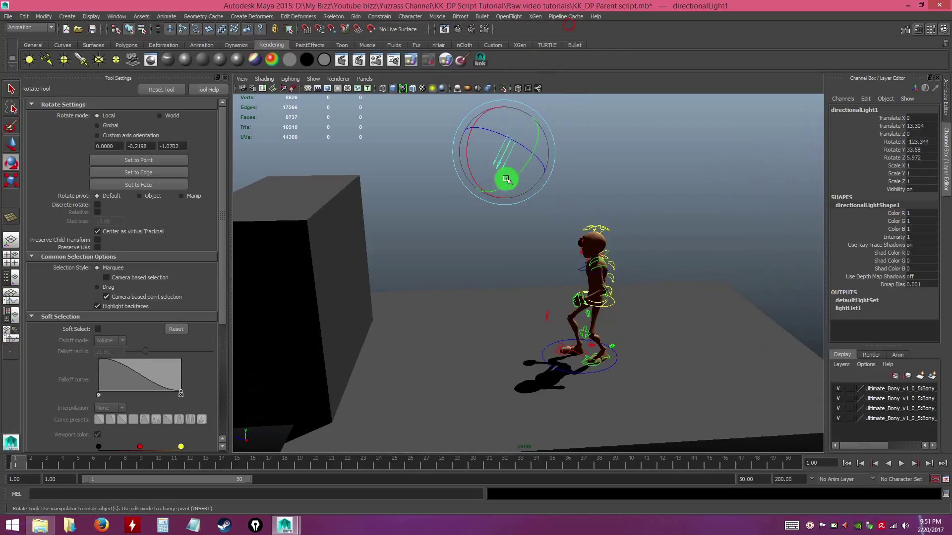
- In Render Settings, set Maya Software anti-aliasing quality to Production quality
{"action": "left_click", "coordinate": [485, 30]}
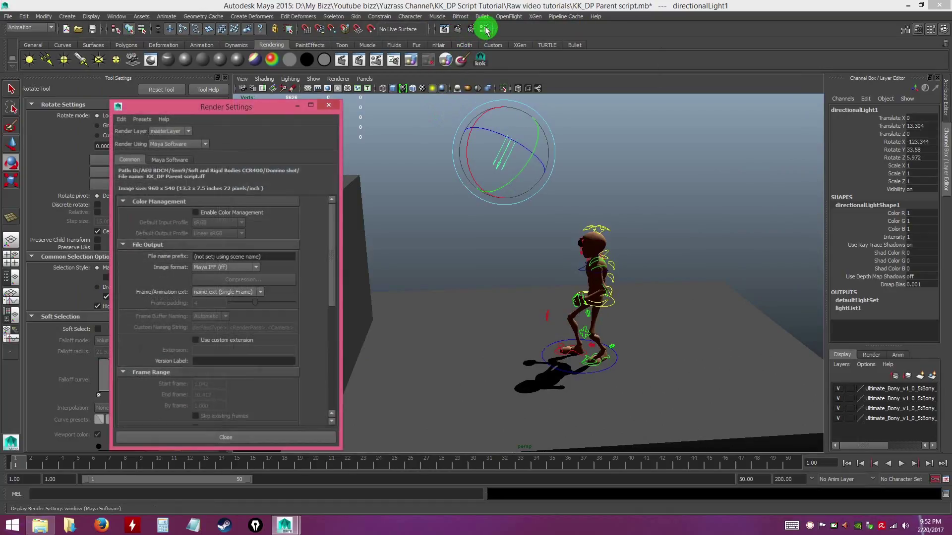
{"action": "left_click_drag", "start_coordinate": [250, 102], "coordinate": [748, 76]}
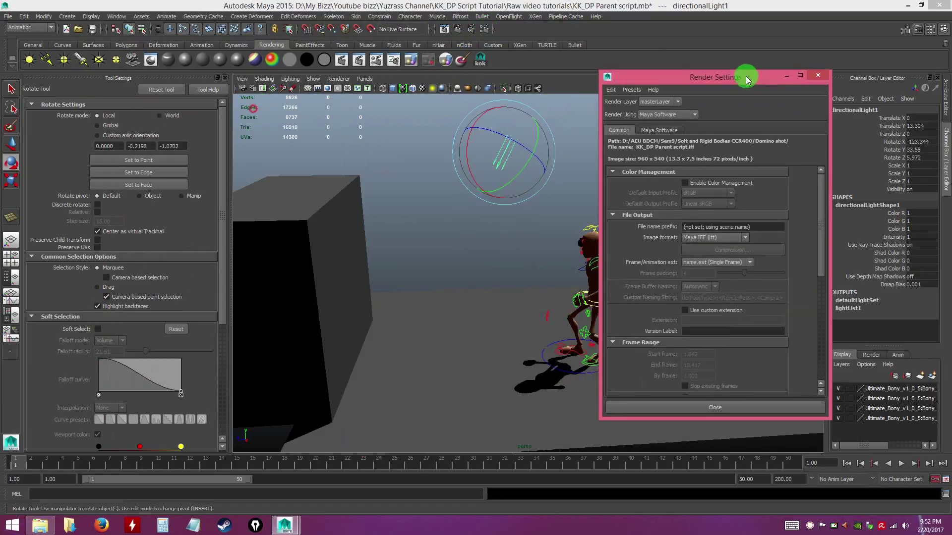
{"action": "left_click", "coordinate": [667, 127]}
{"action": "left_click", "coordinate": [708, 152]}
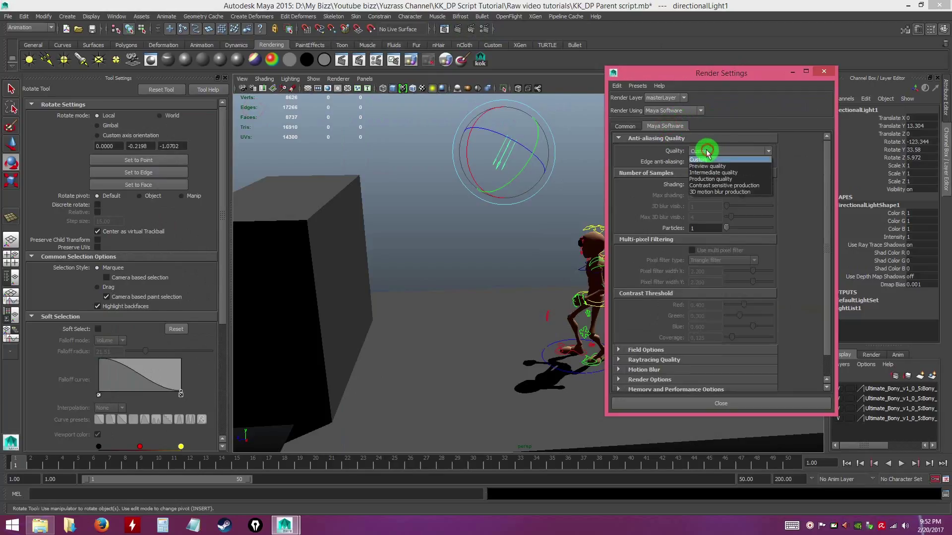
{"action": "left_click", "coordinate": [705, 179]}
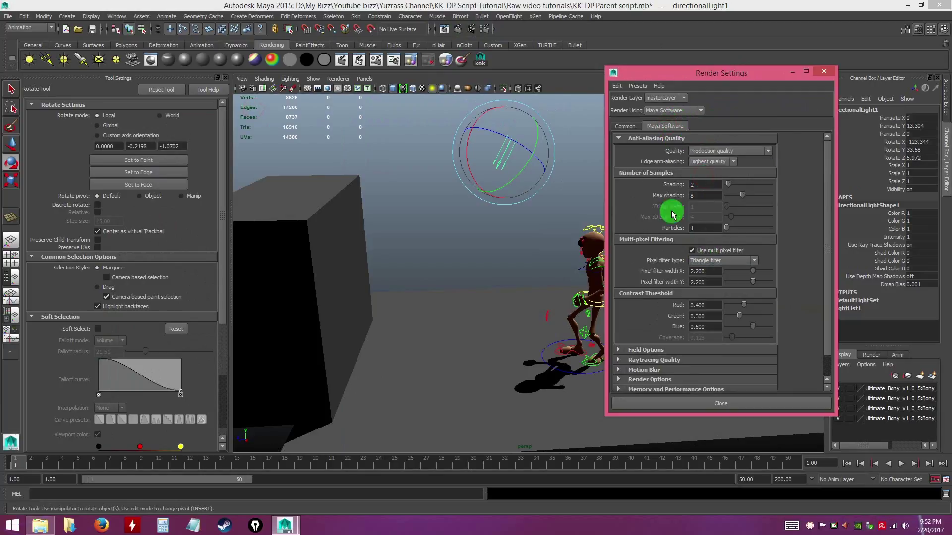
{"action": "left_click", "coordinate": [826, 230]}
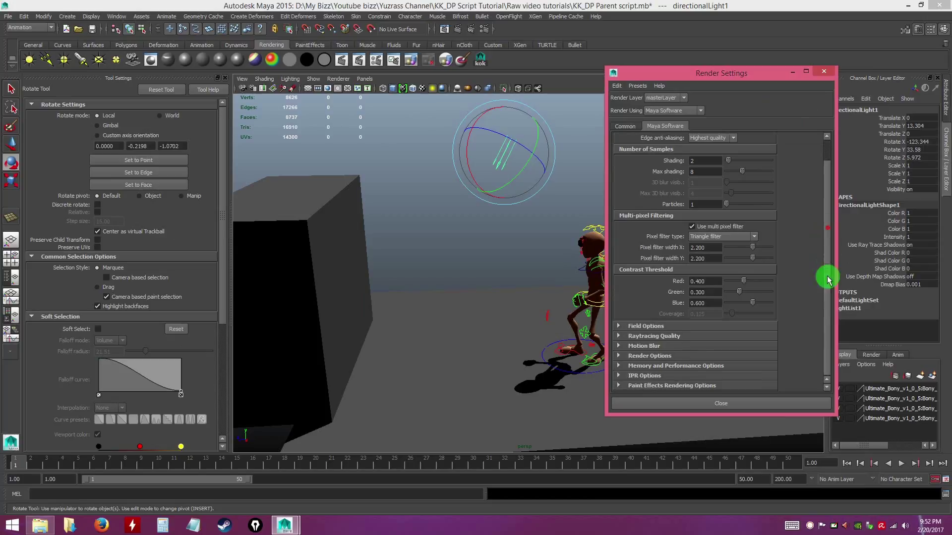
- Toggle raytracing on and back off under Raytracing Quality, then close Render Settings
{"action": "left_click", "coordinate": [641, 337]}
{"action": "left_click", "coordinate": [691, 350]}
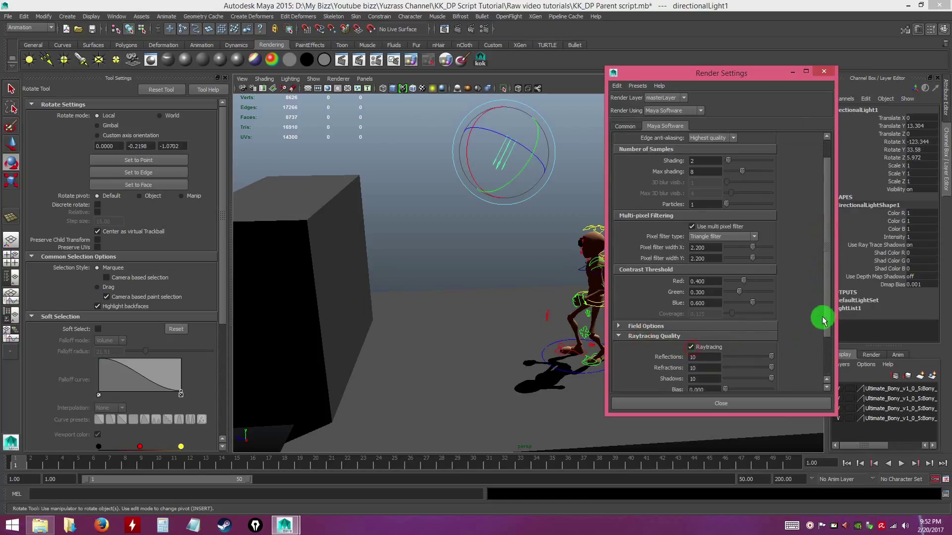
{"action": "left_click_drag", "start_coordinate": [825, 319], "coordinate": [824, 329]}
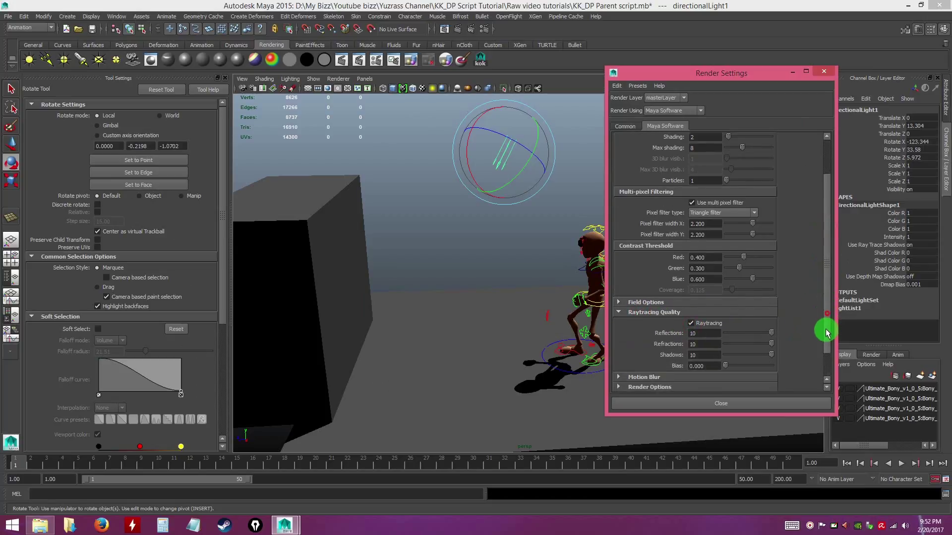
{"action": "left_click", "coordinate": [691, 324]}
{"action": "left_click", "coordinate": [716, 402]}
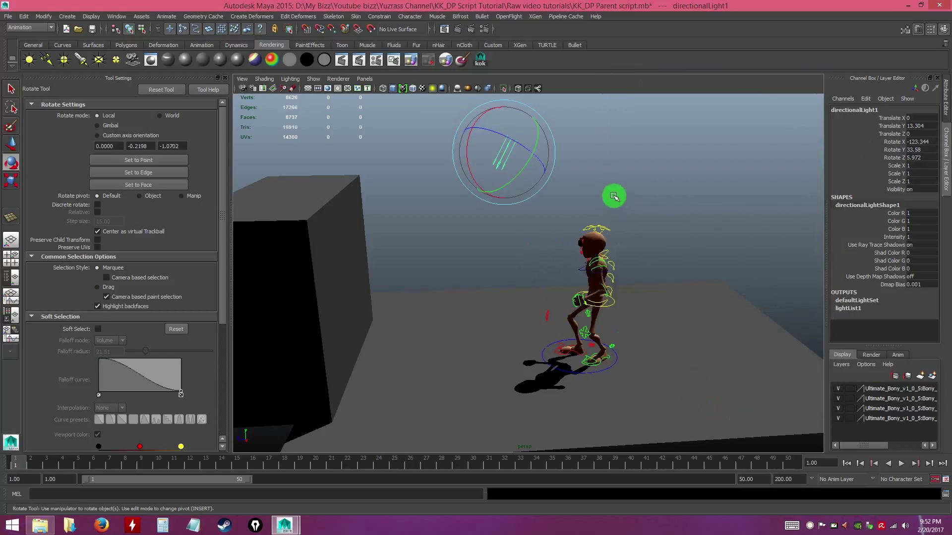
- Replace the directional light's raytraced shadows with depth map shadows
{"action": "left_click", "coordinate": [948, 119]}
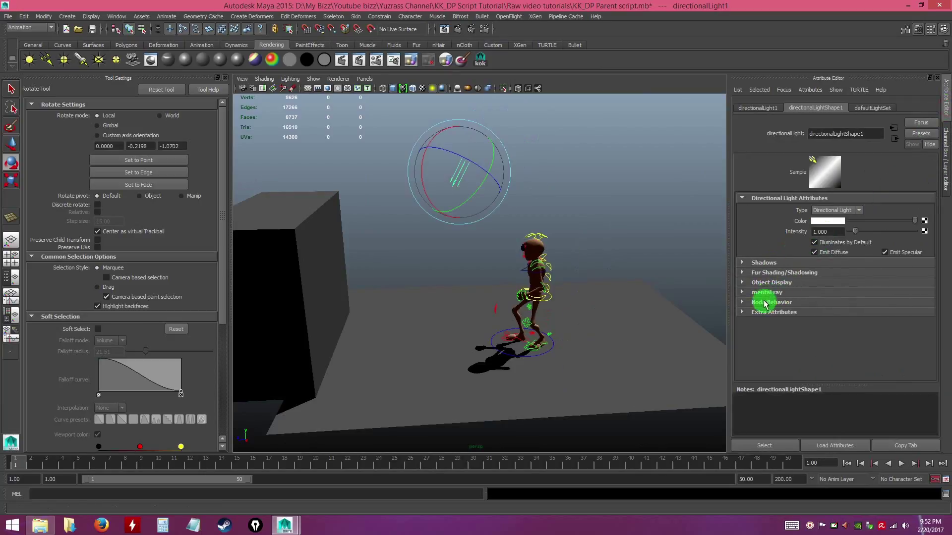
{"action": "left_click", "coordinate": [775, 265]}
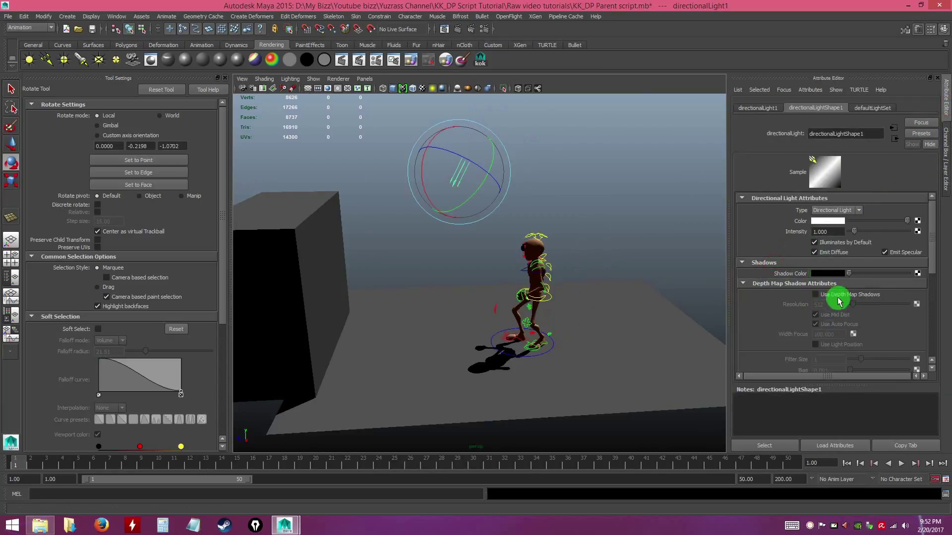
{"action": "left_click_drag", "start_coordinate": [932, 266], "coordinate": [928, 357]}
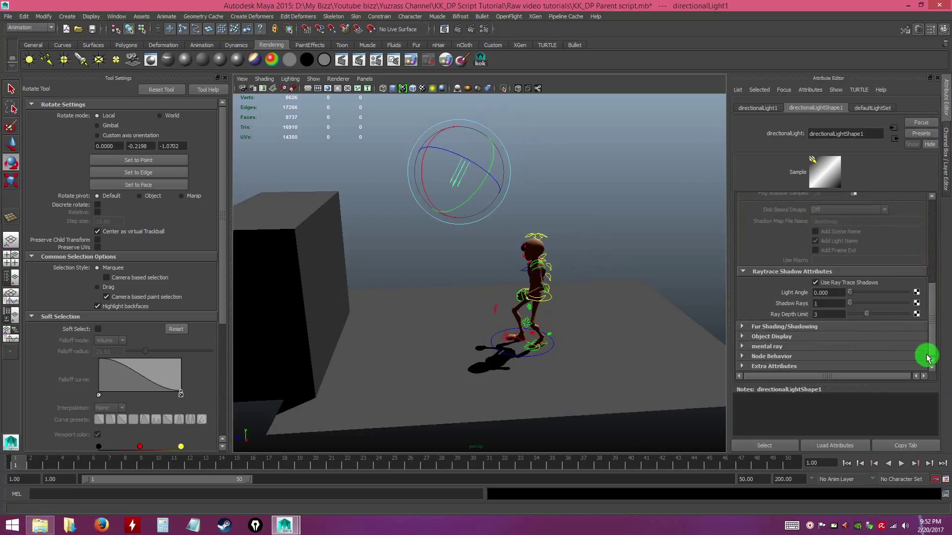
{"action": "left_click", "coordinate": [816, 283]}
{"action": "left_click_drag", "start_coordinate": [933, 315], "coordinate": [928, 247]}
{"action": "left_click", "coordinate": [816, 263]}
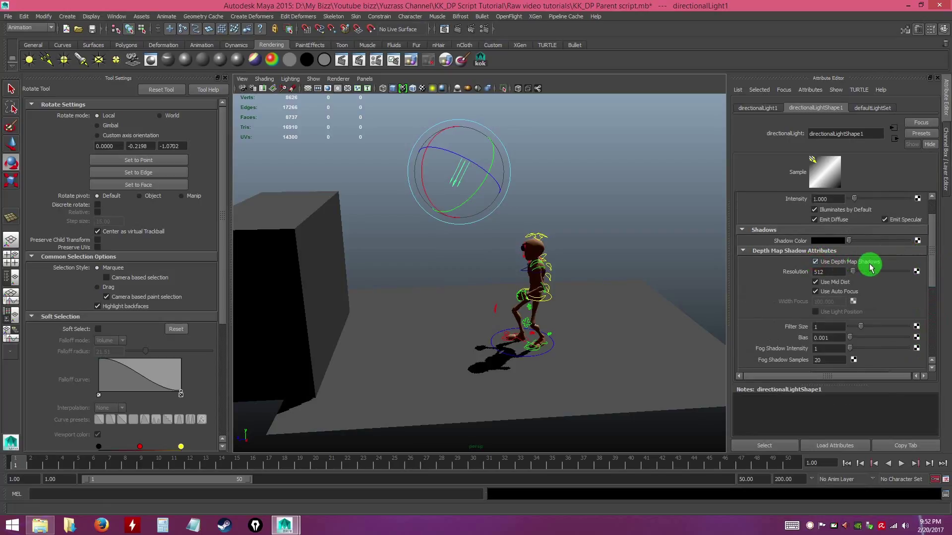
- Set the shadow map resolution to 1024 and filter size to 5, then render a test frame
{"action": "left_click", "coordinate": [835, 271]}
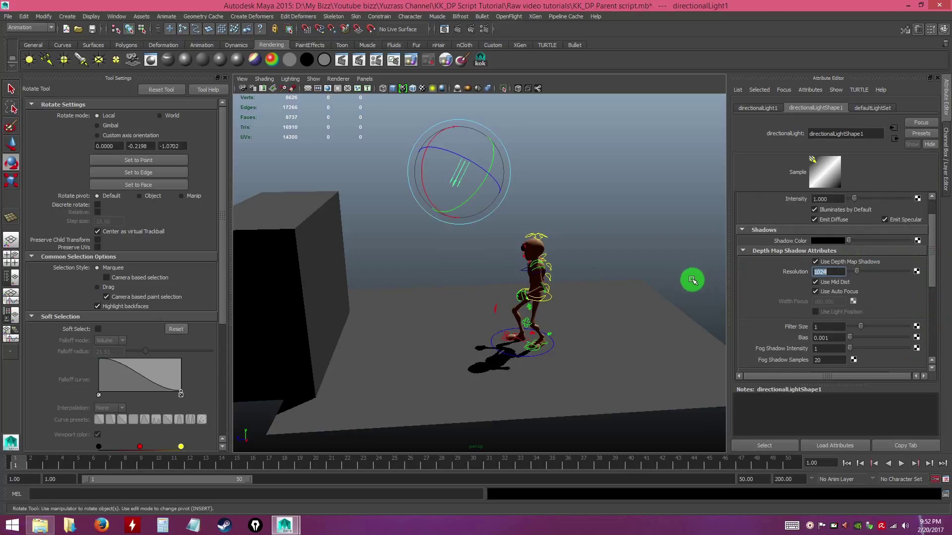
{"action": "left_click", "coordinate": [825, 327]}
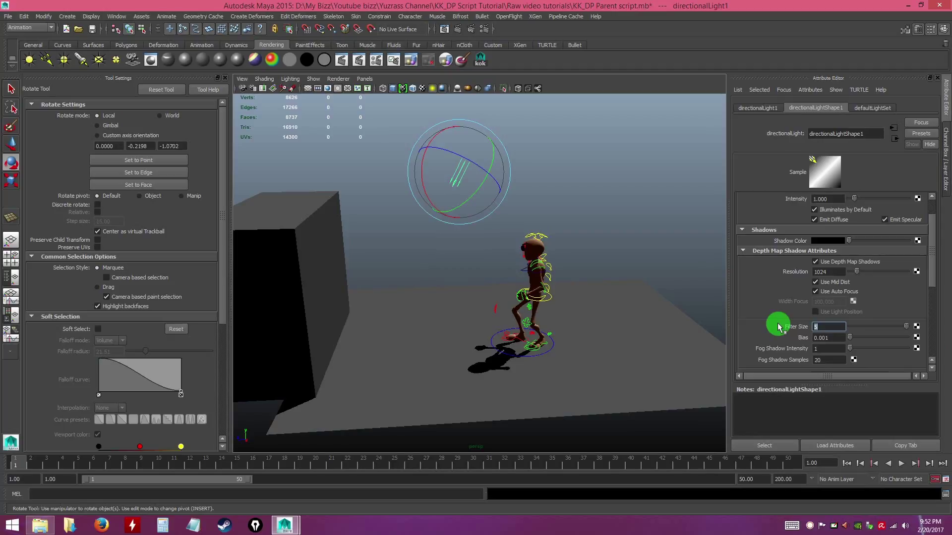
{"action": "type", "text": "5"}
{"action": "mouse_move", "coordinate": [495, 233]}
{"action": "left_mouse_down", "text": "alt"}
{"action": "mouse_move", "coordinate": [499, 257]}
{"action": "mouse_move", "coordinate": [499, 238]}
{"action": "left_mouse_up", "text": "alt"}
{"action": "left_click", "coordinate": [443, 30]}
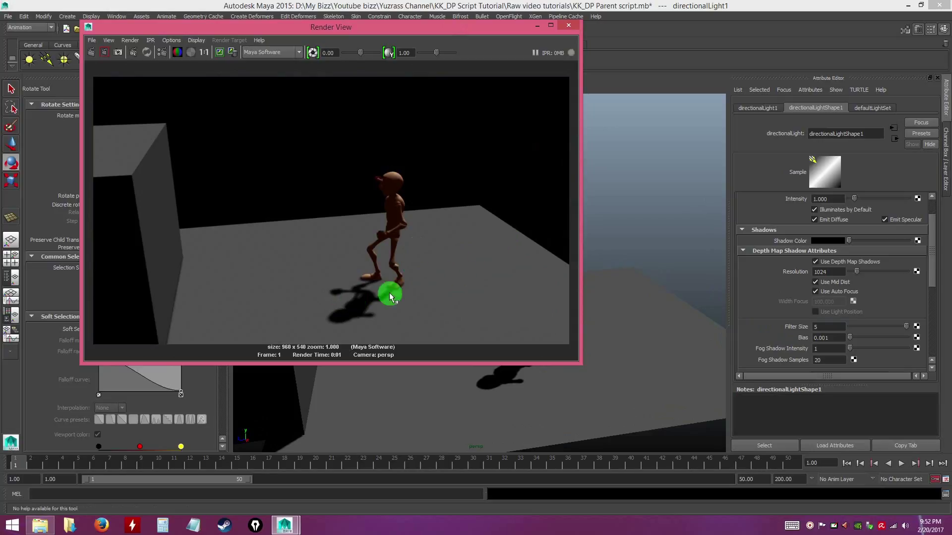
- Rotate the directional light to flip the character's shadow and confirm it in a new test render
{"action": "left_click", "coordinate": [570, 27]}
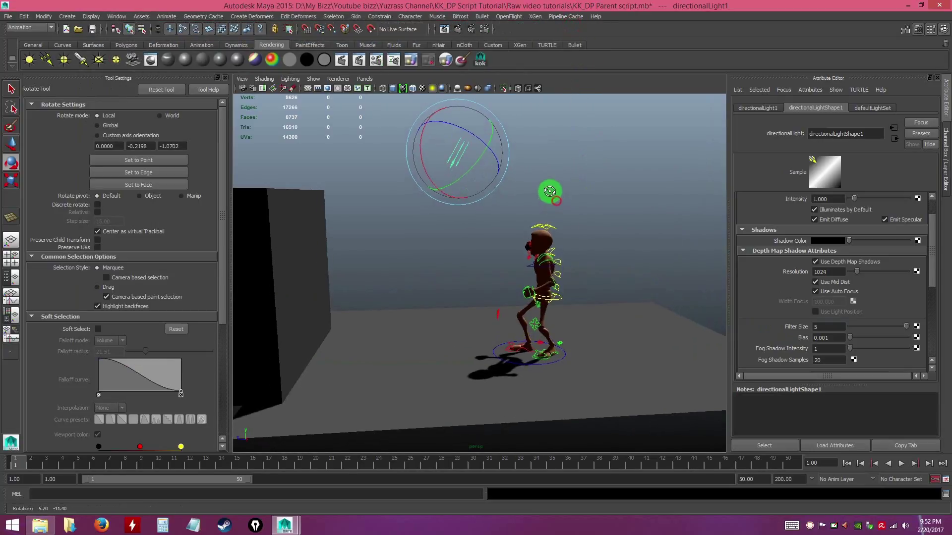
{"action": "left_click_drag", "start_coordinate": [422, 160], "coordinate": [458, 207]}
{"action": "left_click", "coordinate": [458, 29]}
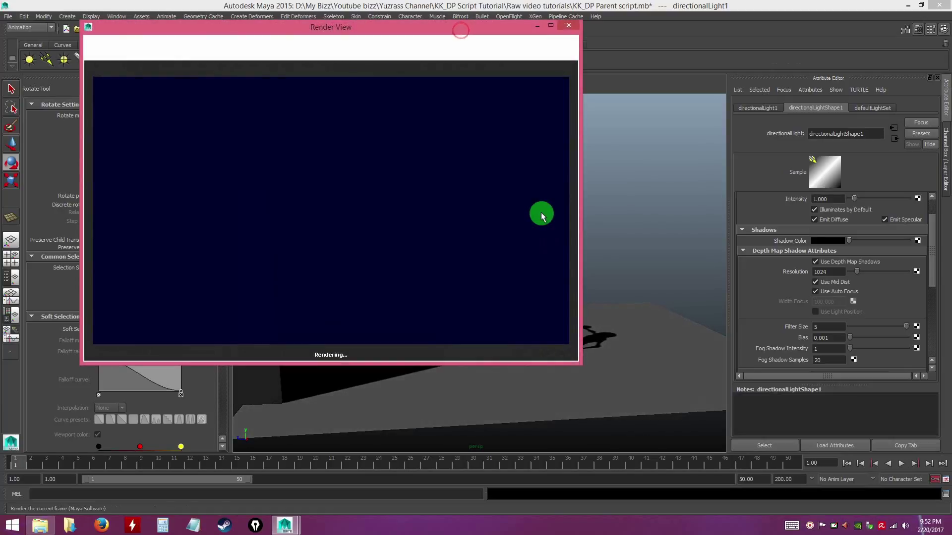
{"action": "left_click", "coordinate": [569, 30]}
{"action": "left_click_drag", "start_coordinate": [620, 230], "coordinate": [565, 222], "text": "alt"}
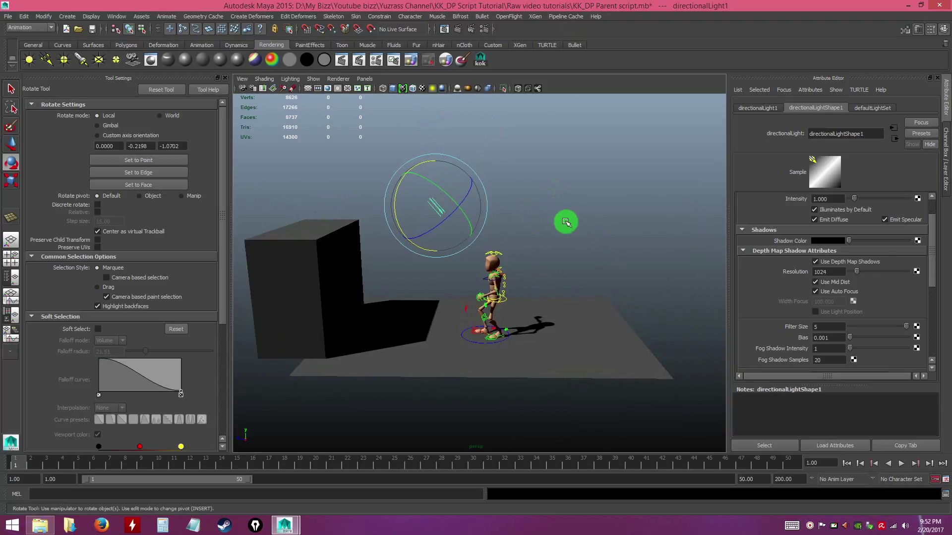
- Create a point light and move it up above the character
{"action": "left_click", "coordinate": [65, 62]}
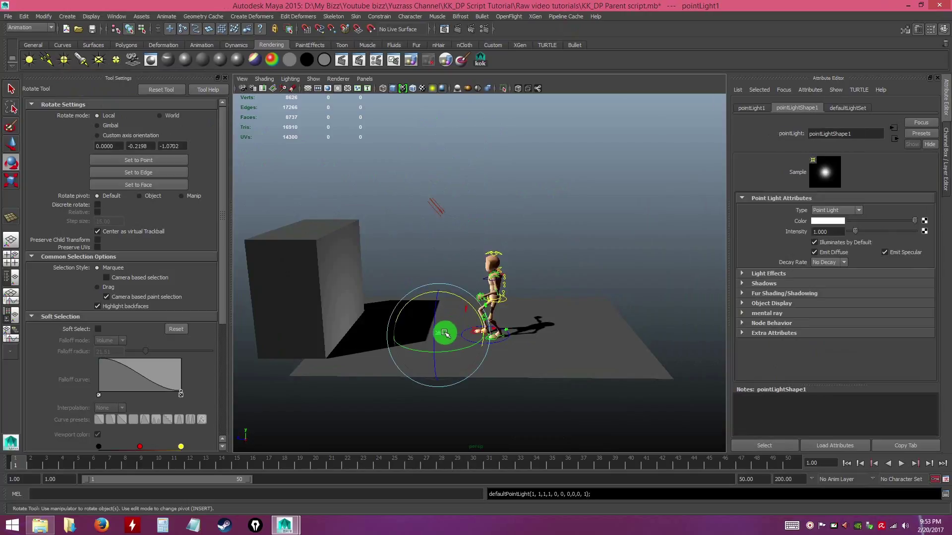
{"action": "key", "text": "w"}
{"action": "left_click_drag", "start_coordinate": [444, 333], "coordinate": [355, 298]}
{"action": "left_click_drag", "start_coordinate": [326, 263], "coordinate": [356, 265], "text": "alt"}
{"action": "middle_click_drag", "start_coordinate": [356, 265], "coordinate": [357, 272]}
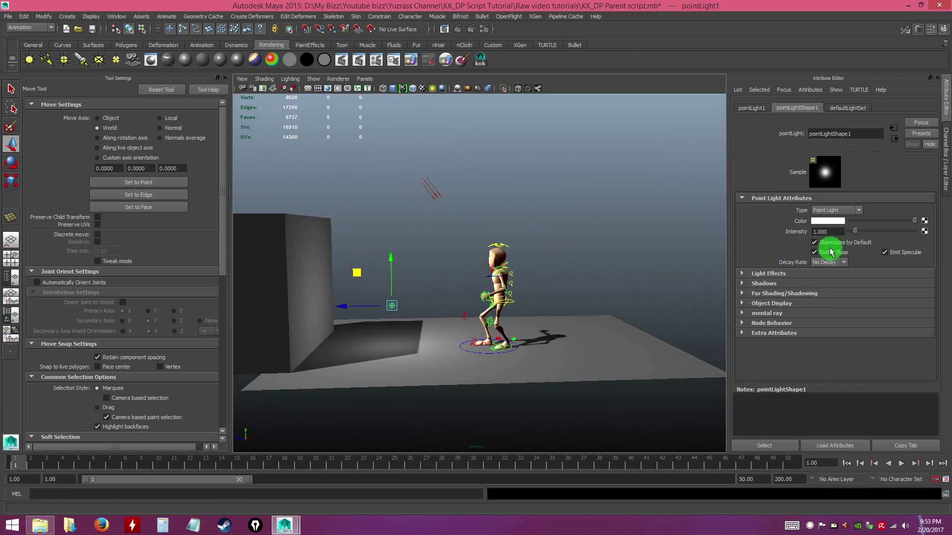
- Review the point light's shadow attributes and raise the light higher in the scene
{"action": "left_click", "coordinate": [772, 284]}
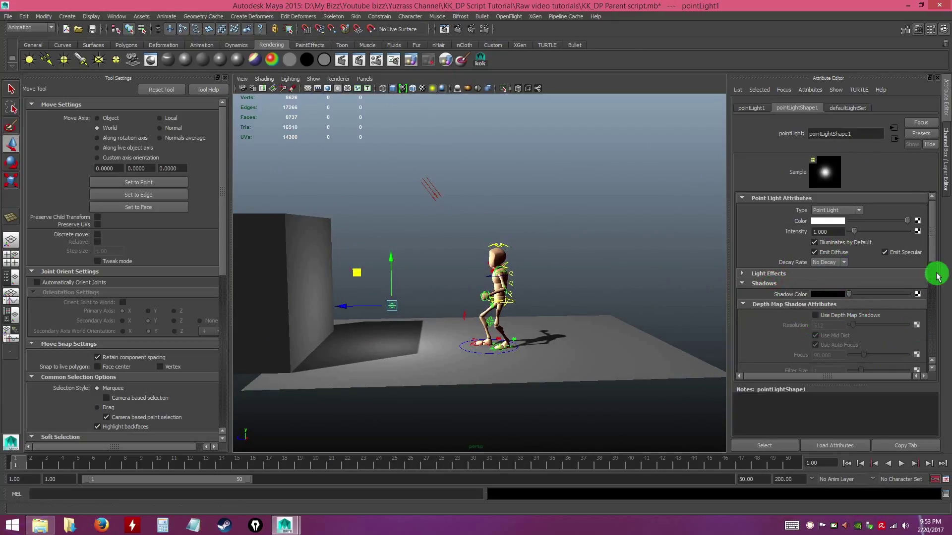
{"action": "scroll", "coordinate": [933, 287], "scroll_direction": "down", "scroll_amount": 3}
{"action": "scroll", "coordinate": [933, 286], "scroll_direction": "down", "scroll_amount": 8}
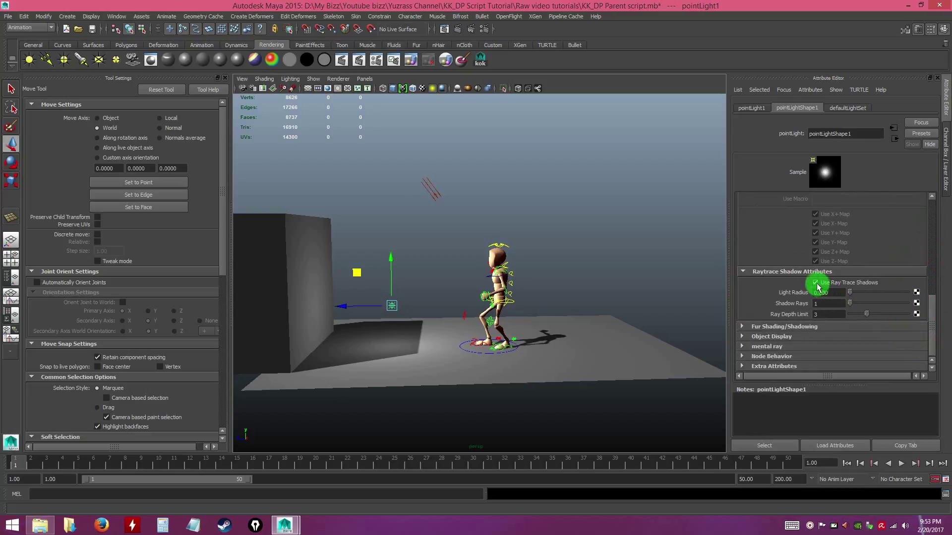
{"action": "scroll", "coordinate": [932, 297], "scroll_direction": "up", "scroll_amount": 10}
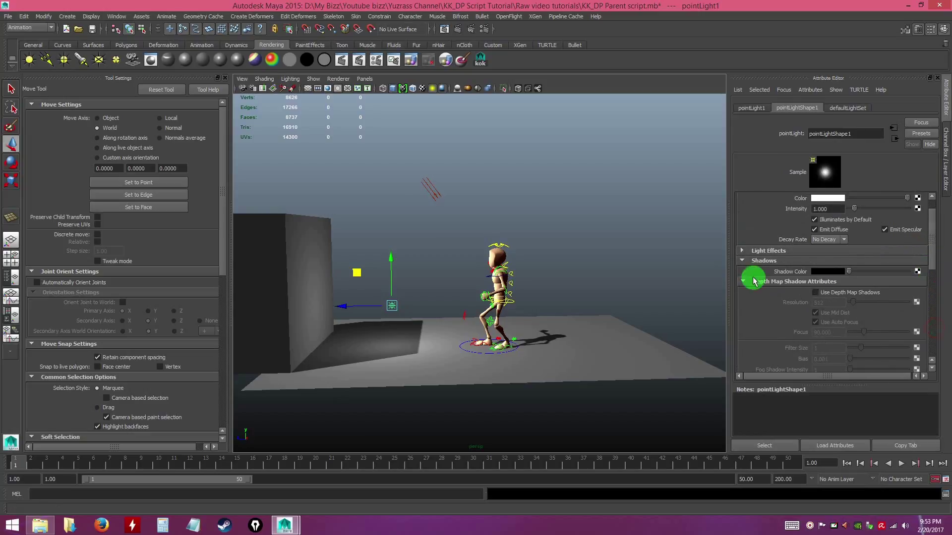
{"action": "left_click", "coordinate": [742, 282]}
{"action": "scroll", "coordinate": [932, 268], "scroll_direction": "up", "scroll_amount": 2}
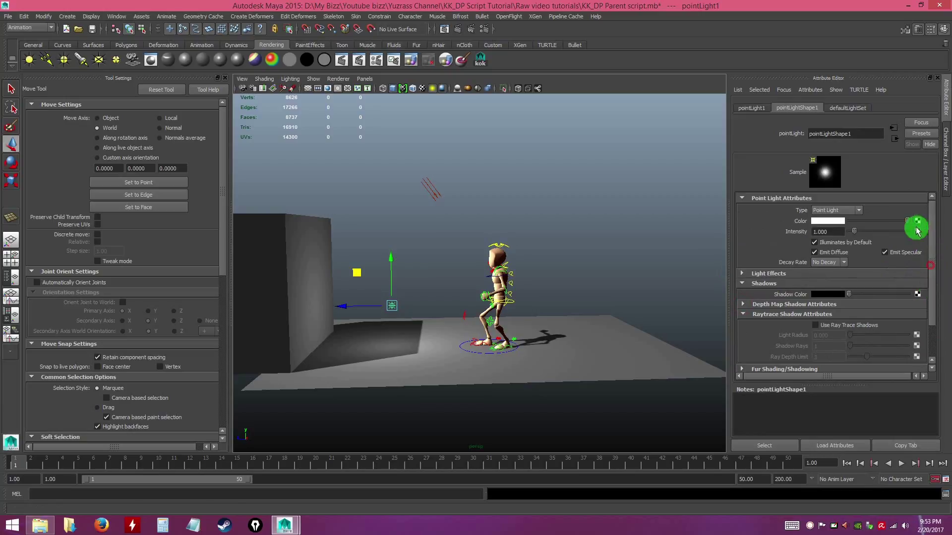
{"action": "left_click_drag", "start_coordinate": [467, 300], "coordinate": [391, 268], "text": "alt"}
{"action": "middle_click_drag", "start_coordinate": [391, 267], "coordinate": [384, 223]}
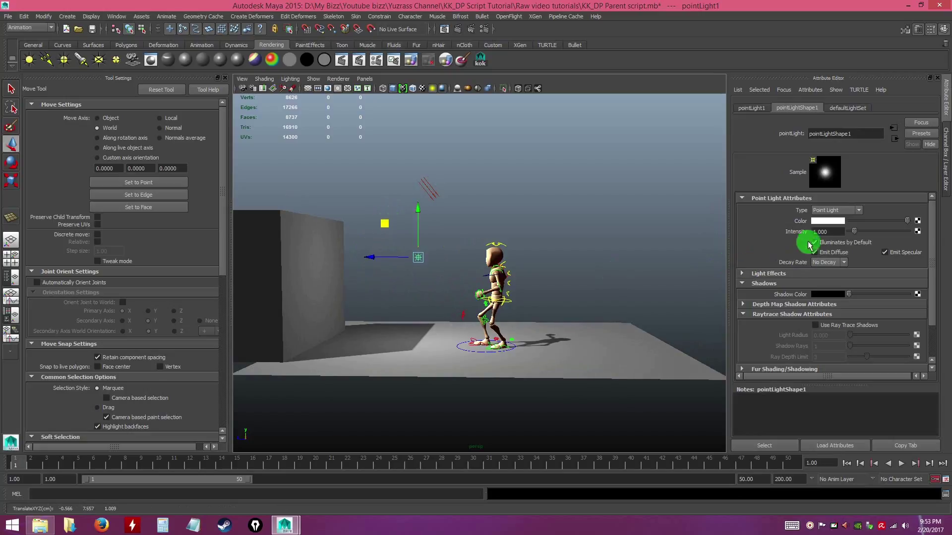
- Set the point light's Intensity to 0.3 and check it in a test render
{"action": "left_click_drag", "start_coordinate": [831, 231], "coordinate": [735, 233]}
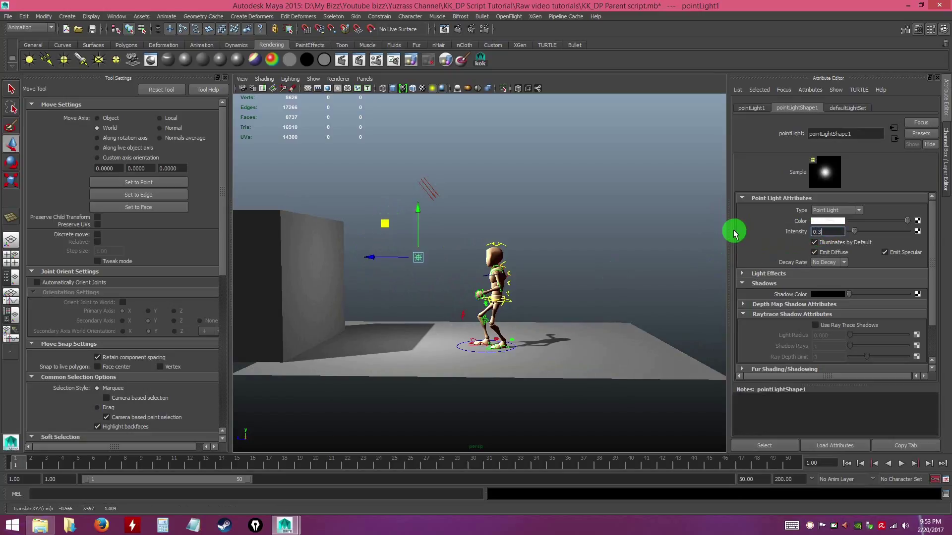
{"action": "type", "text": "0.3"}
{"action": "key", "text": "Return"}
{"action": "left_click_drag", "start_coordinate": [557, 244], "coordinate": [520, 232], "text": "alt"}
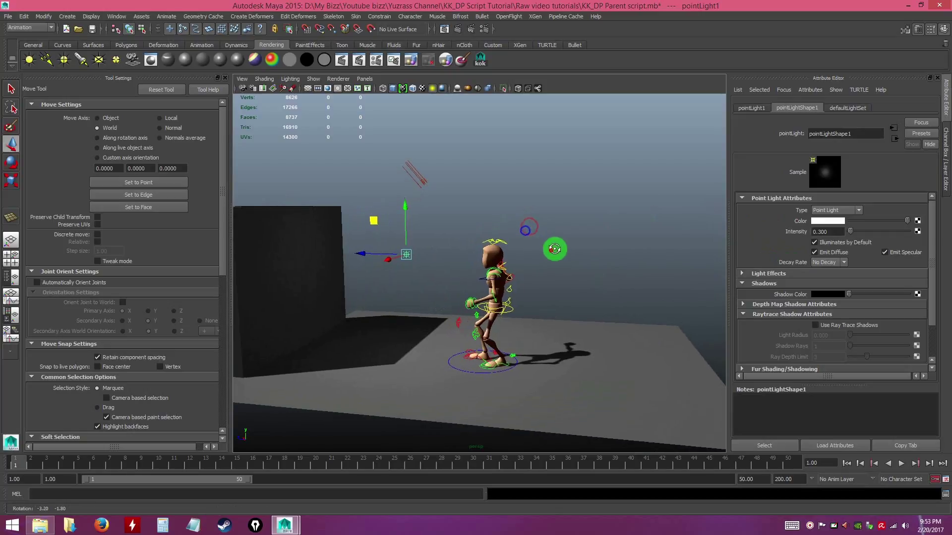
{"action": "left_click", "coordinate": [457, 29]}
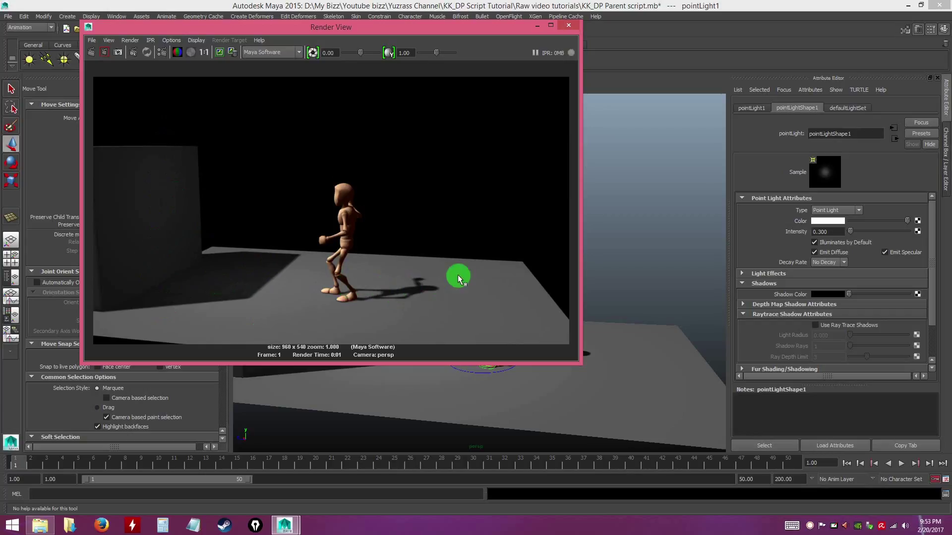
{"action": "left_click", "coordinate": [567, 26]}
- Create a camera, move it up, and rename its shape node to cam_shot1
{"action": "left_click", "coordinate": [561, 212]}
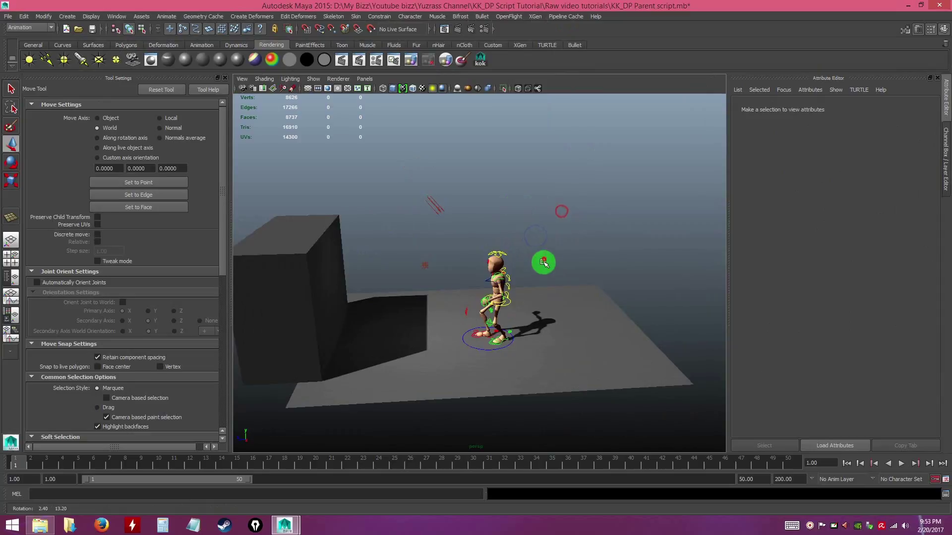
{"action": "left_click_drag", "start_coordinate": [535, 248], "coordinate": [544, 322], "text": "alt"}
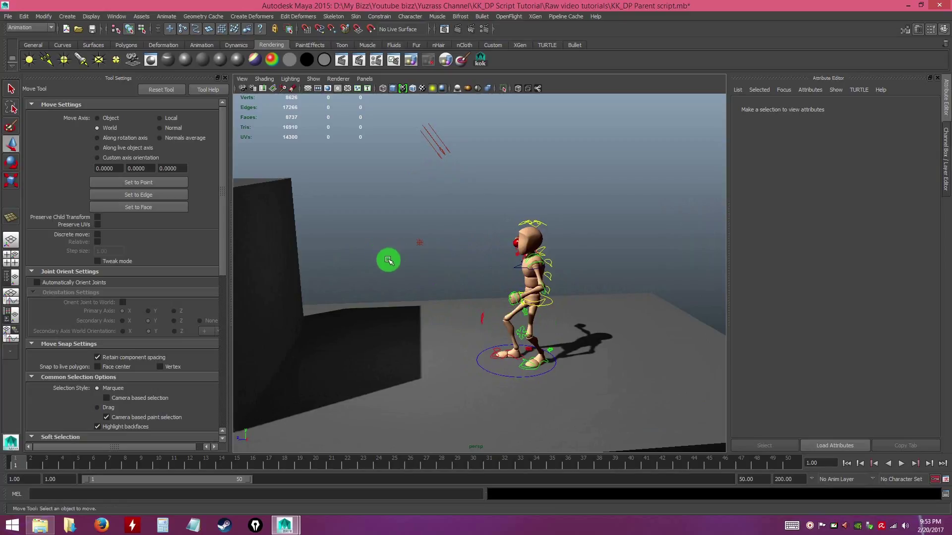
{"action": "left_click_drag", "start_coordinate": [388, 262], "coordinate": [381, 255], "text": "alt"}
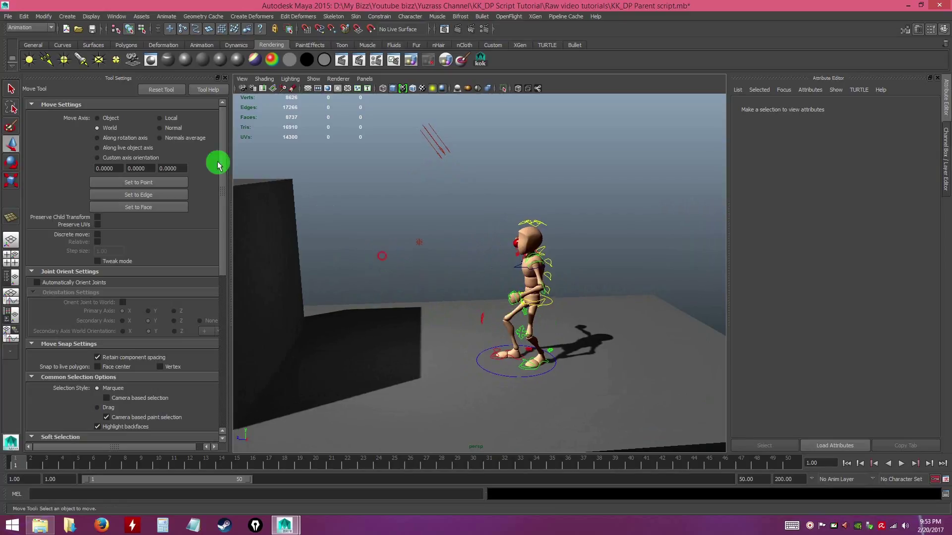
{"action": "left_click", "coordinate": [134, 60]}
{"action": "left_click_drag", "start_coordinate": [459, 322], "coordinate": [405, 226]}
{"action": "left_click", "coordinate": [754, 198]}
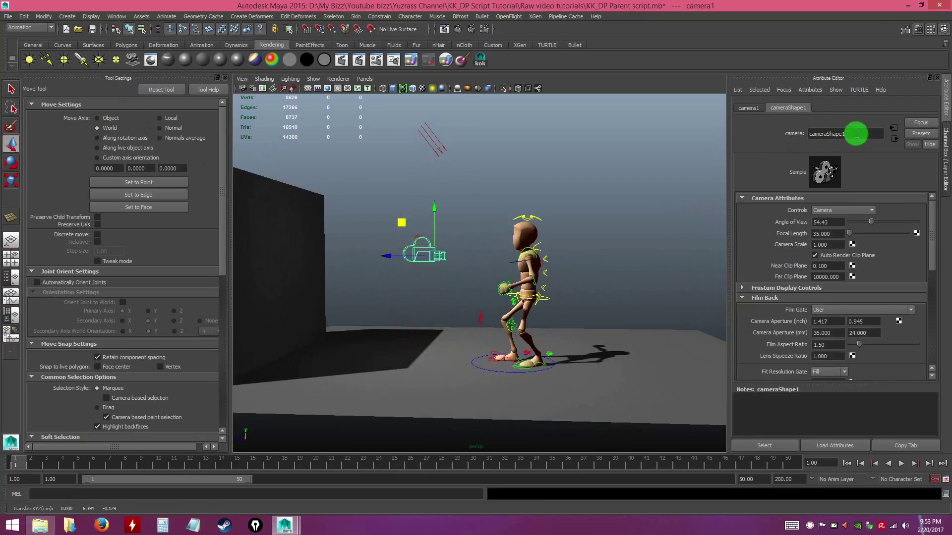
{"action": "left_click_drag", "start_coordinate": [857, 133], "coordinate": [708, 134]}
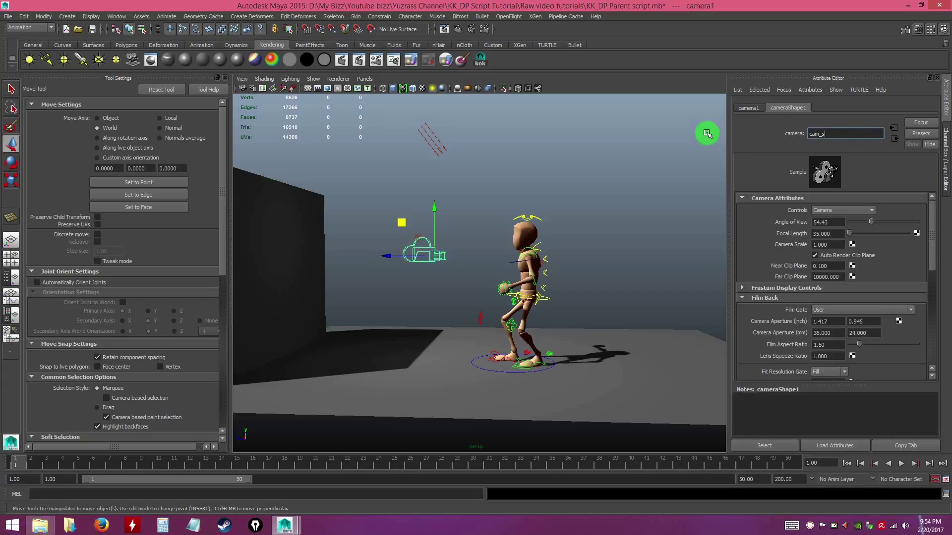
{"action": "key", "text": "Return"}
- Switch the viewport to look through camera1 via Panels > Perspective
{"action": "mouse_move", "coordinate": [461, 272]}
{"action": "left_mouse_down", "text": "alt"}
{"action": "mouse_move", "coordinate": [457, 283]}
{"action": "mouse_move", "coordinate": [461, 270]}
{"action": "left_mouse_up", "text": "alt"}
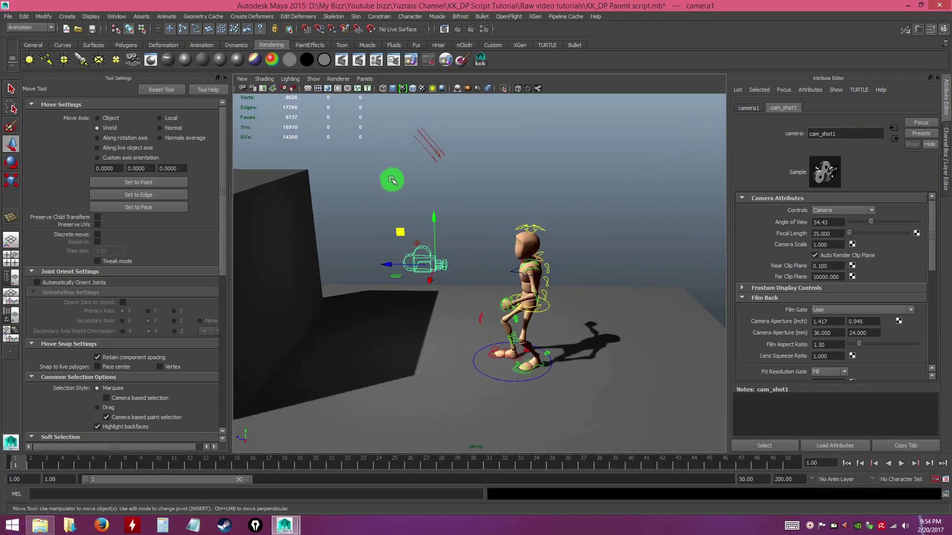
{"action": "left_click", "coordinate": [364, 79]}
{"action": "mouse_move", "coordinate": [383, 91]}
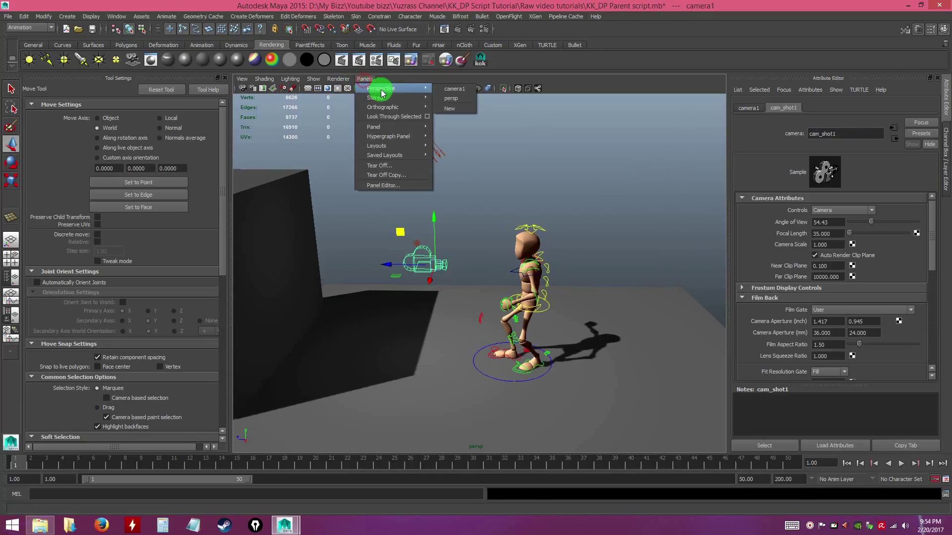
{"action": "left_click", "coordinate": [455, 91]}
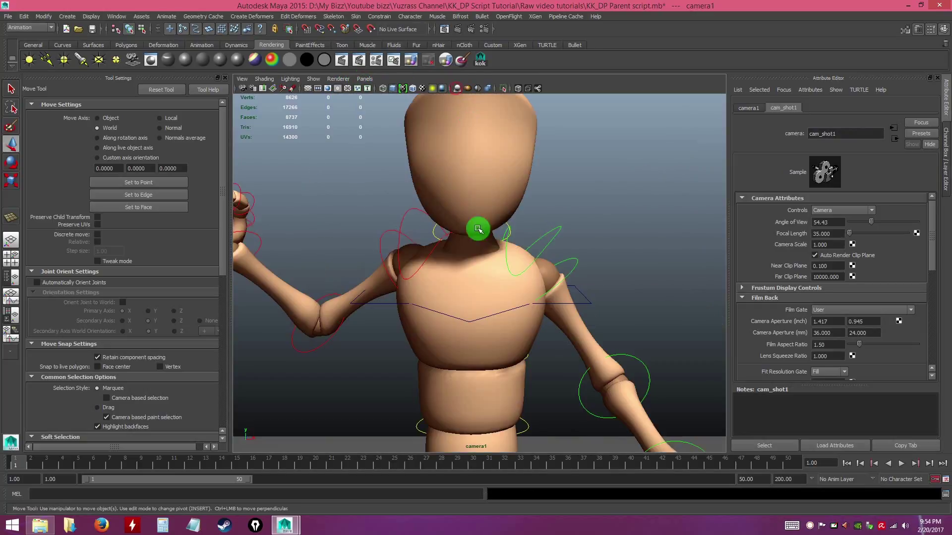
- Show the resolution gate in the camera1 view and play the animation from frame 1
{"action": "left_click", "coordinate": [331, 92]}
{"action": "left_click_drag", "start_coordinate": [569, 311], "coordinate": [516, 327], "text": "alt"}
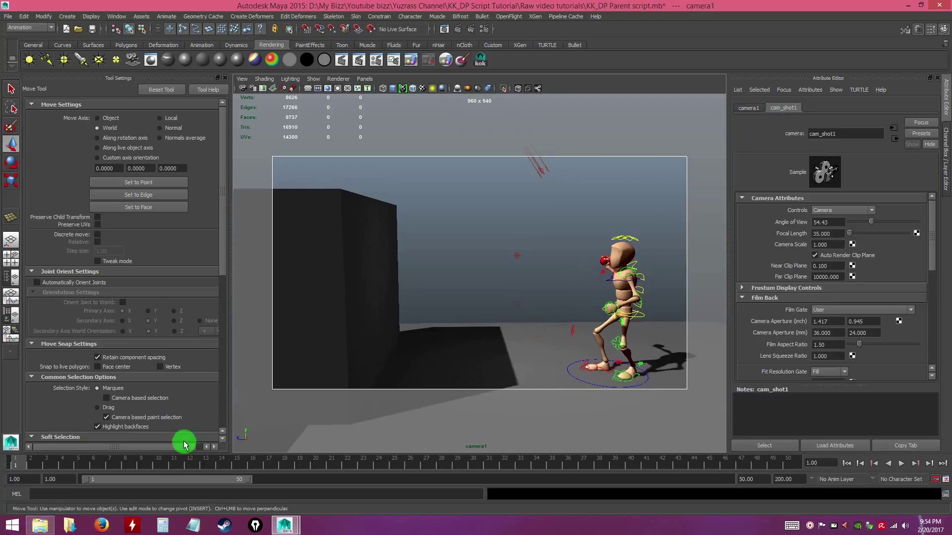
{"action": "left_click_drag", "start_coordinate": [79, 464], "coordinate": [678, 480]}
{"action": "key", "text": "alt+v"}
{"action": "left_click_drag", "start_coordinate": [538, 300], "coordinate": [457, 293], "text": "alt"}
- Play and stop the walk animation, checking frames around 43–46, then return to the start
{"action": "left_click", "coordinate": [901, 463]}
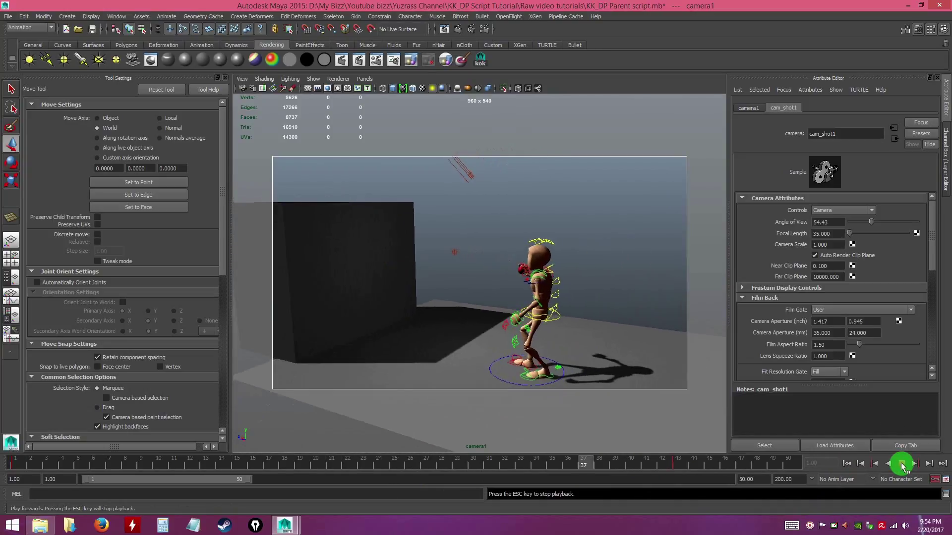
{"action": "left_click", "coordinate": [675, 464]}
{"action": "left_click_drag", "start_coordinate": [679, 470], "coordinate": [722, 473]}
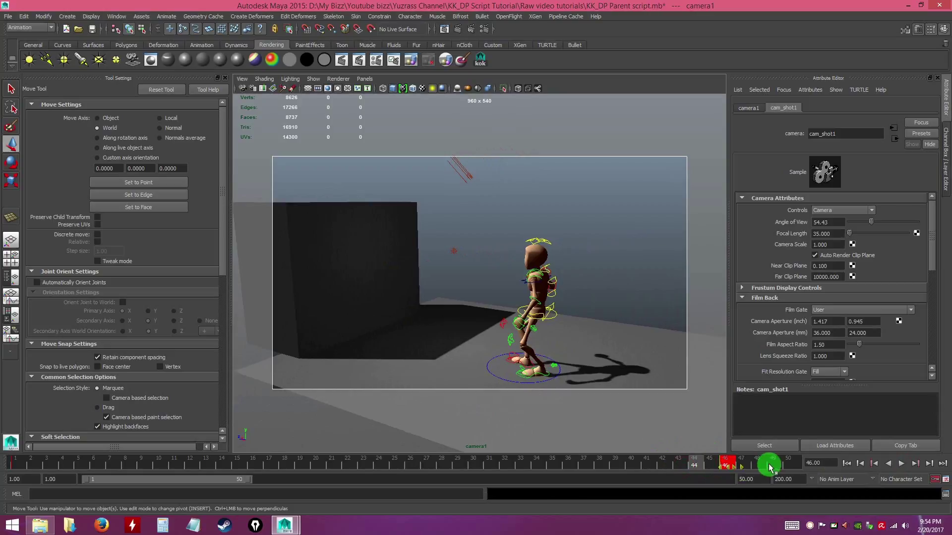
{"action": "left_click", "coordinate": [847, 464]}
{"action": "left_click", "coordinate": [901, 465]}
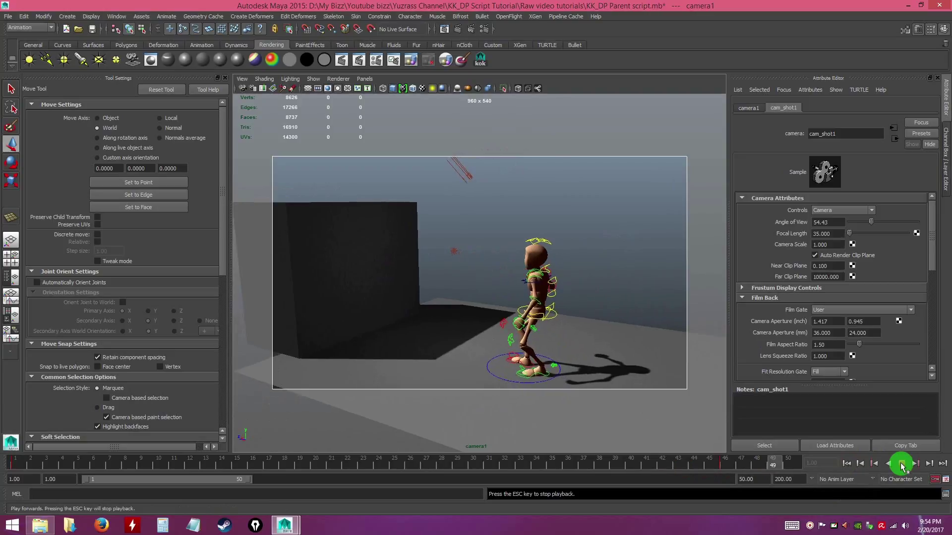
{"action": "left_click", "coordinate": [901, 465]}
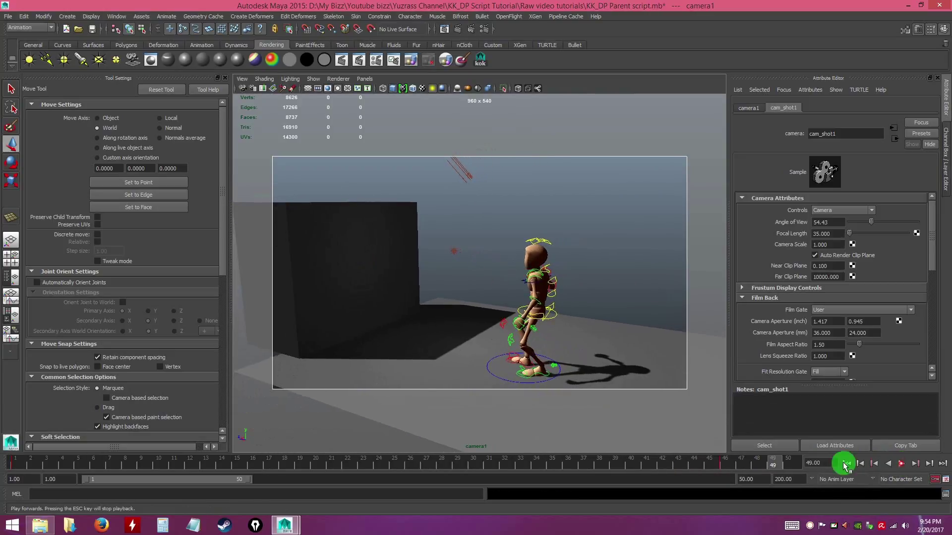
{"action": "left_click", "coordinate": [846, 464]}
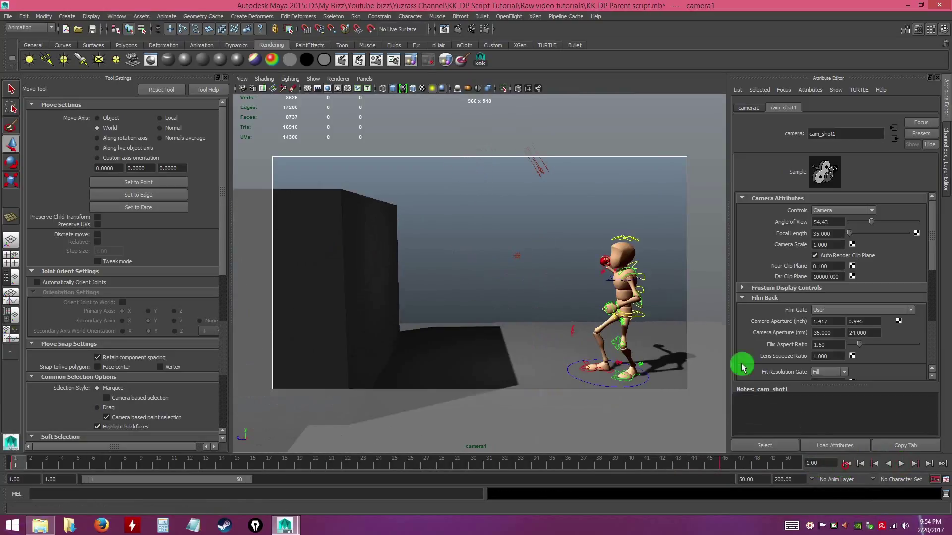
- Deselect the camera, scrub through the whole timeline, and go back to frame 1
{"action": "left_click", "coordinate": [534, 238]}
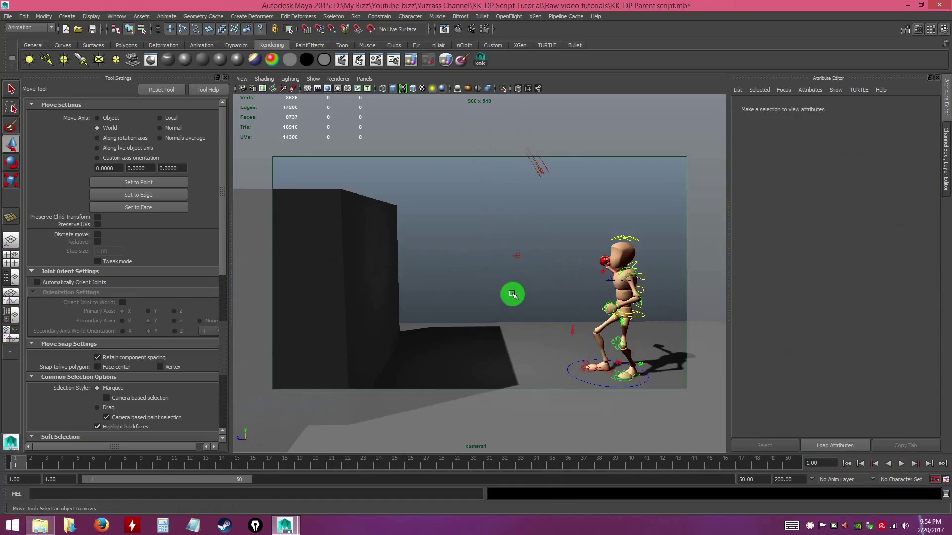
{"action": "left_click_drag", "start_coordinate": [15, 464], "coordinate": [835, 474]}
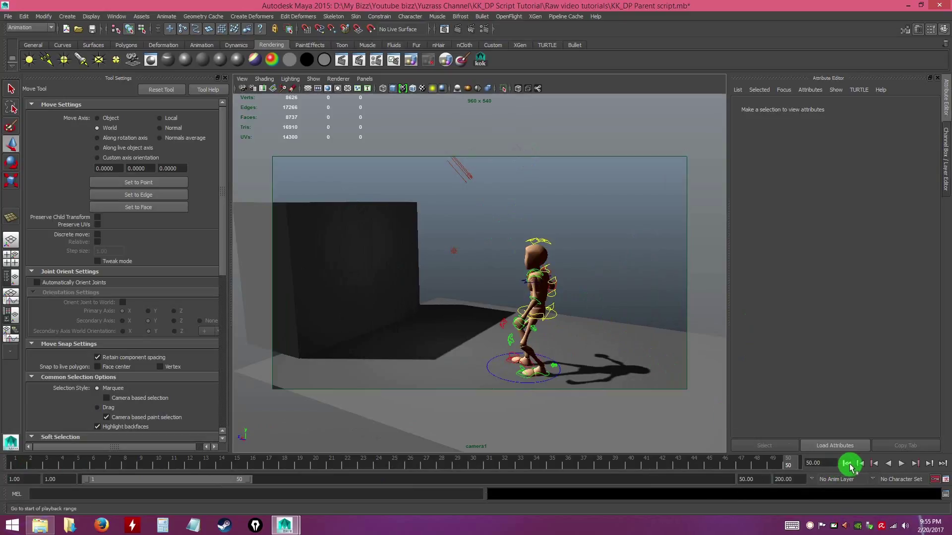
{"action": "left_click", "coordinate": [849, 465]}
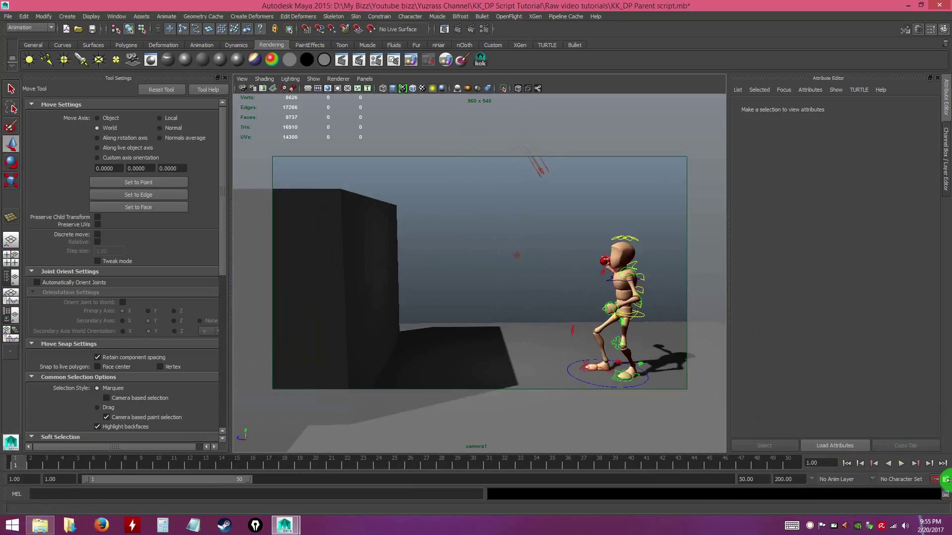
- Save the Time Slider preferences with real-time 25 fps playback over frames 1–50
{"action": "left_click", "coordinate": [945, 480]}
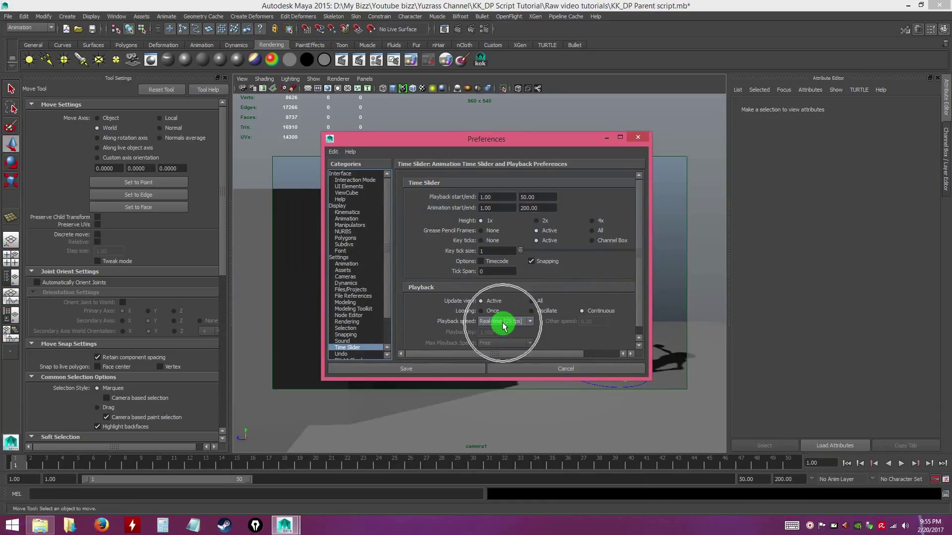
{"action": "left_click", "coordinate": [637, 291]}
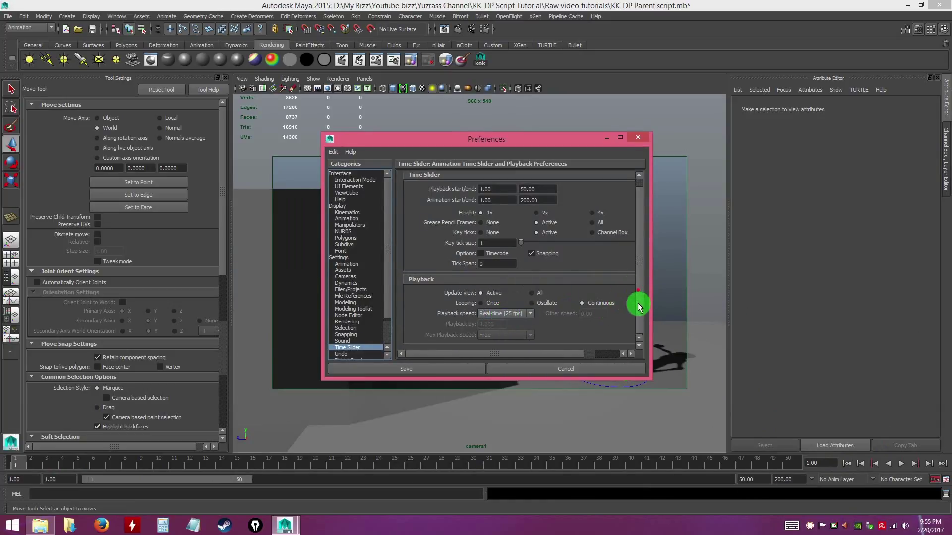
{"action": "left_click", "coordinate": [475, 370]}
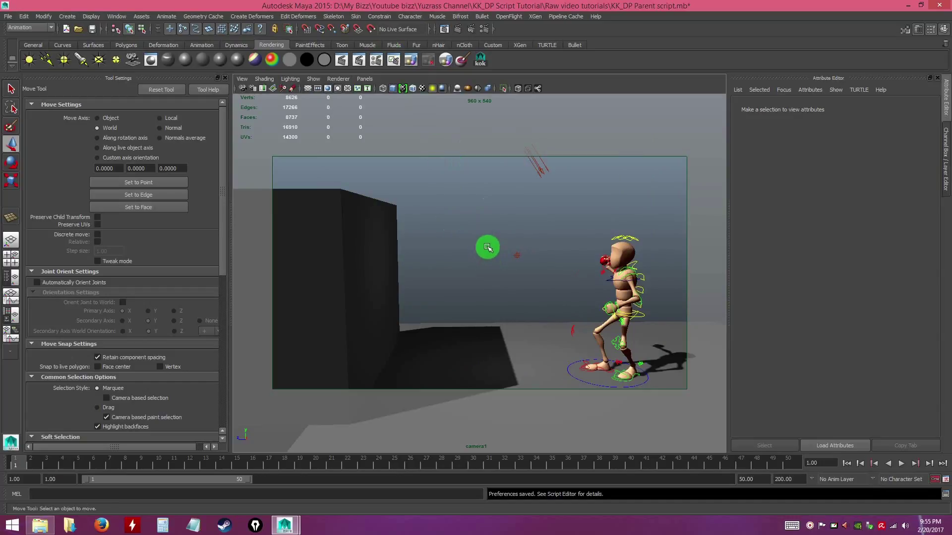
- Open Render Settings on the Common tab and replace the file name prefix with shot1
{"action": "left_click", "coordinate": [484, 30]}
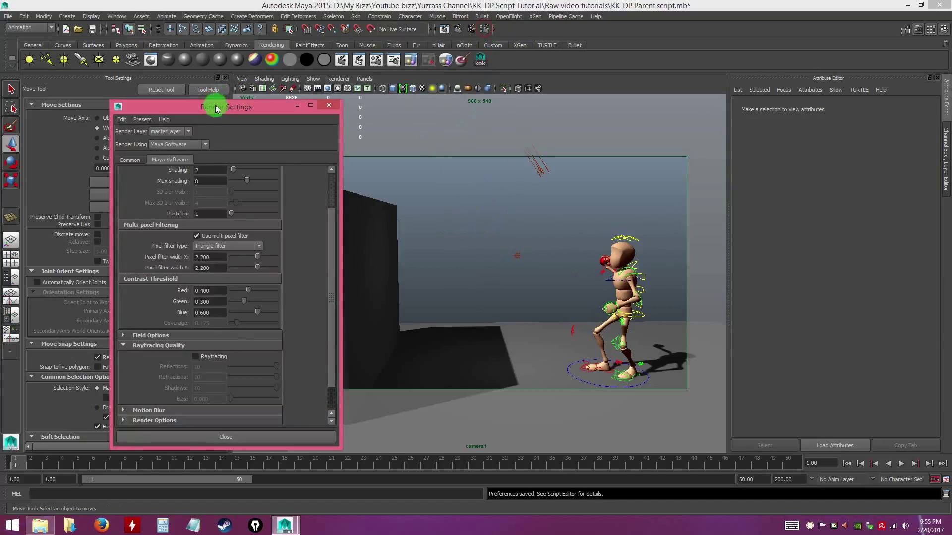
{"action": "left_click_drag", "start_coordinate": [220, 103], "coordinate": [690, 100]}
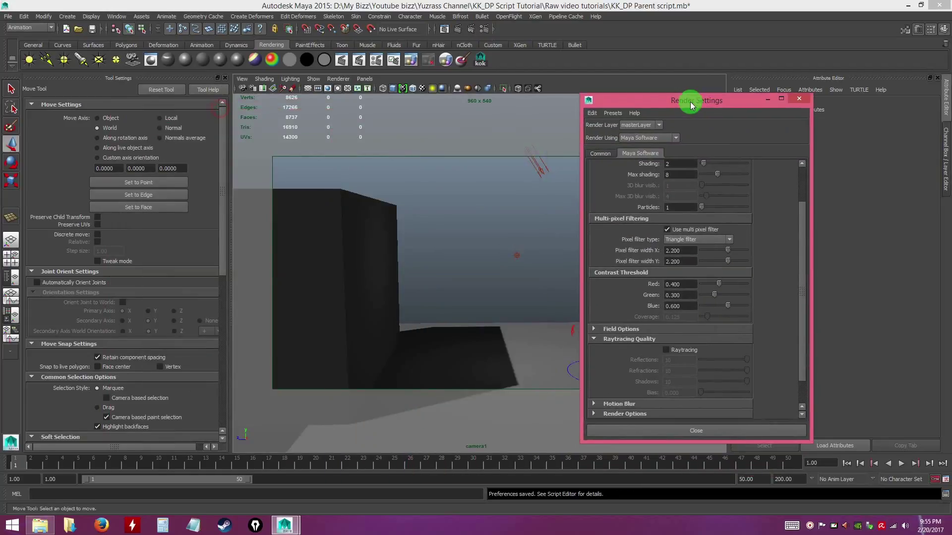
{"action": "left_click", "coordinate": [601, 154]}
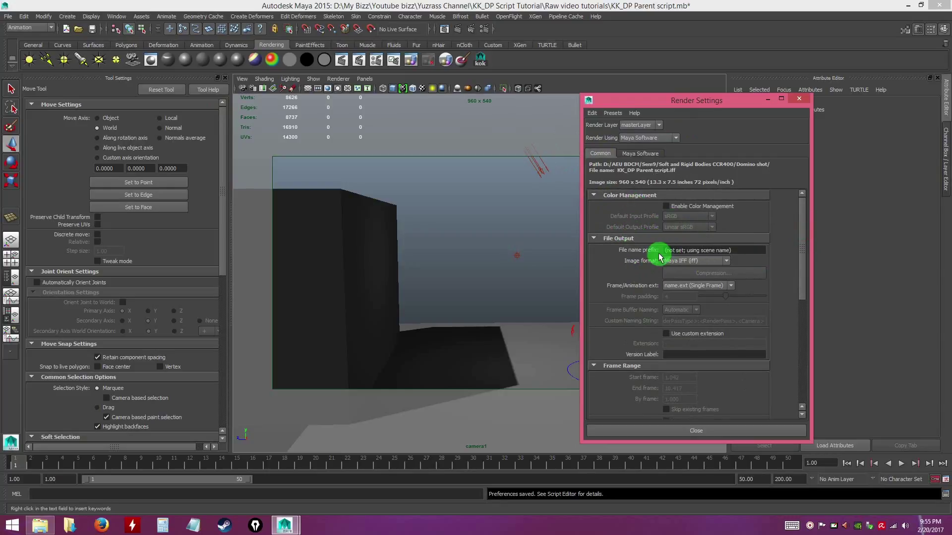
{"action": "left_click", "coordinate": [741, 253]}
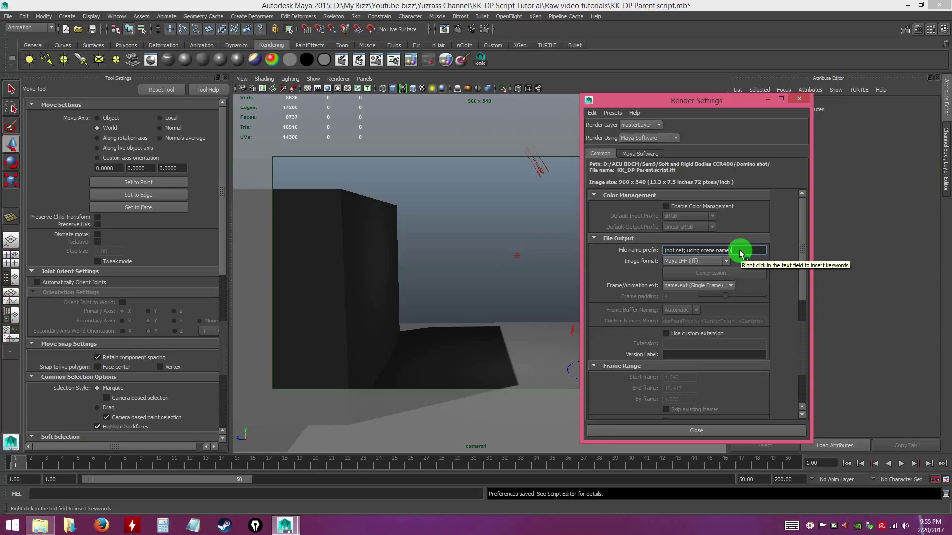
{"action": "left_click", "coordinate": [740, 252]}
{"action": "left_click_drag", "start_coordinate": [742, 253], "coordinate": [624, 253]}
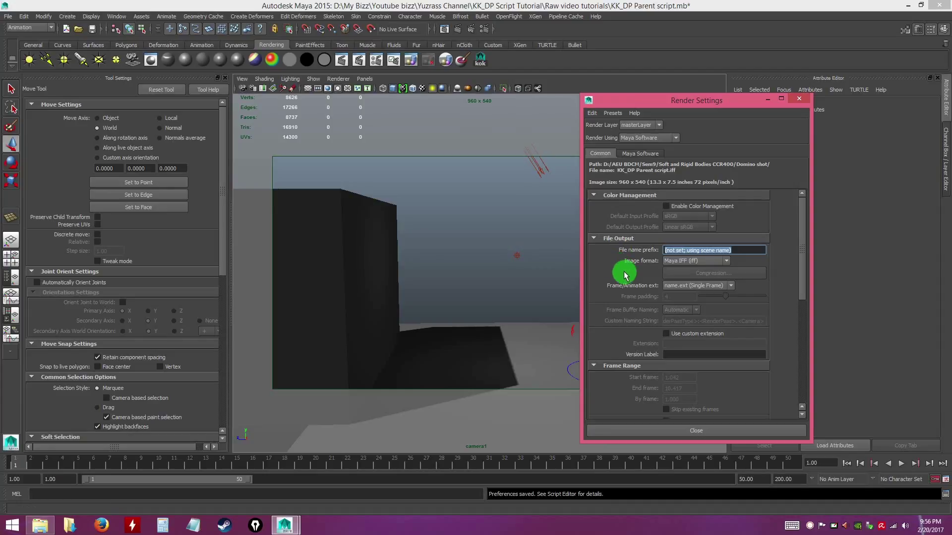
{"action": "left_click_drag", "start_coordinate": [742, 254], "coordinate": [591, 252]}
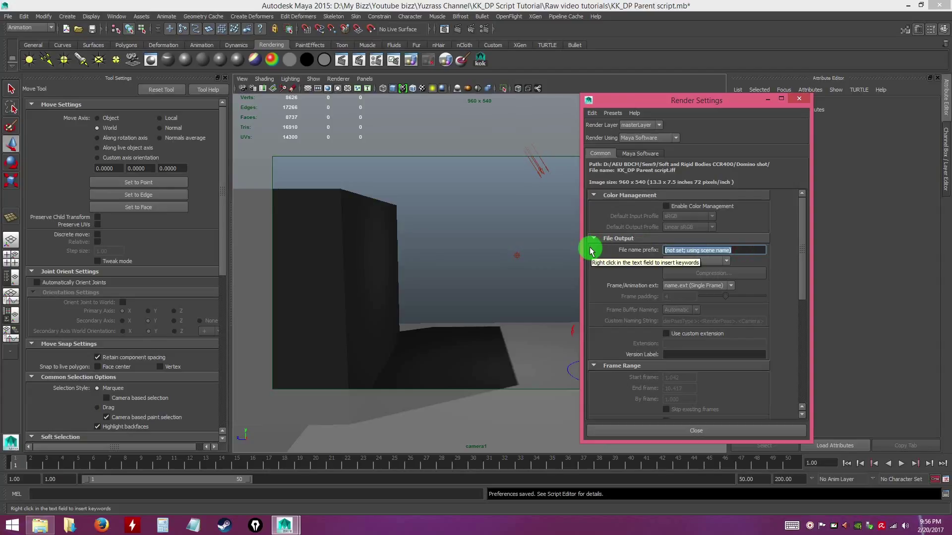
{"action": "type", "text": "shot1"}
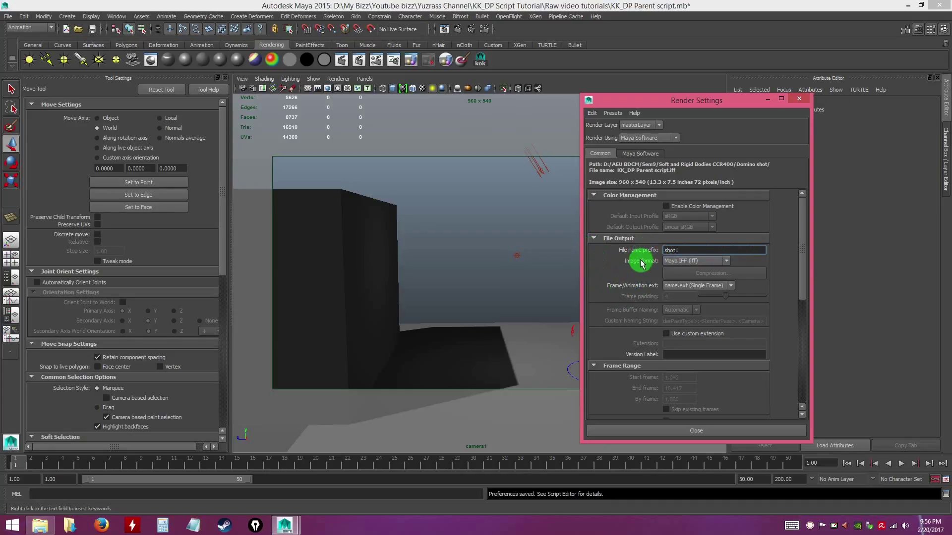
- Change the output image format from Maya IFF to JPEG (jpg) and bring up the frame numbering choices
{"action": "left_click", "coordinate": [683, 262]}
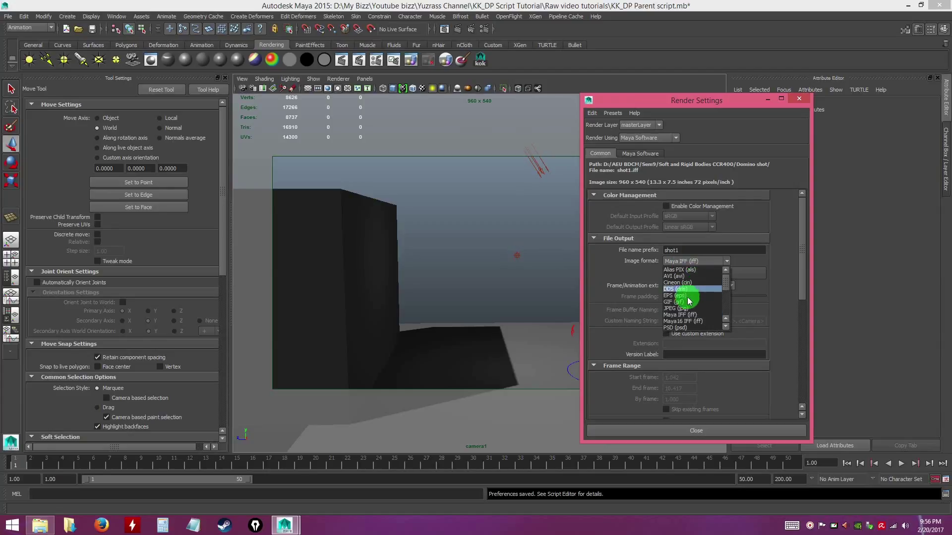
{"action": "left_click_drag", "start_coordinate": [725, 281], "coordinate": [726, 310]}
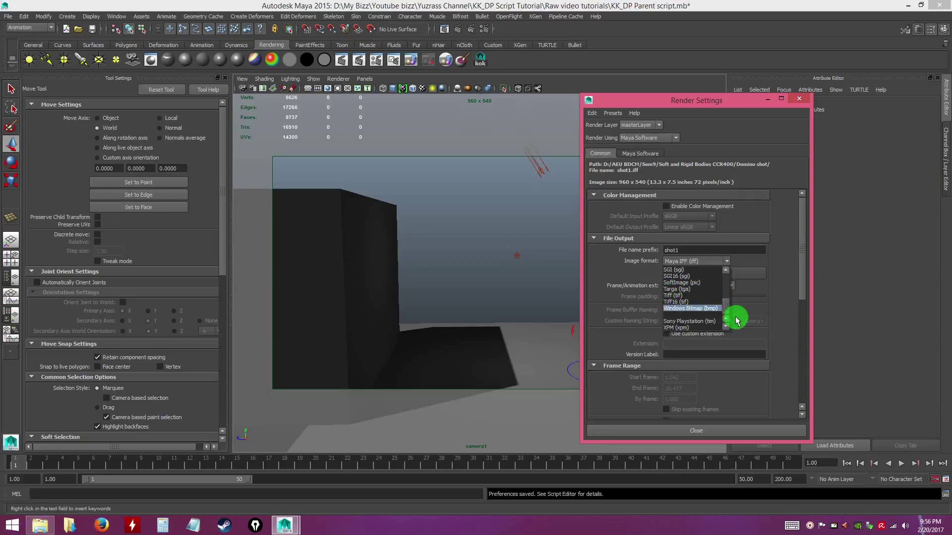
{"action": "left_click_drag", "start_coordinate": [724, 310], "coordinate": [727, 285]}
{"action": "left_click", "coordinate": [671, 301]}
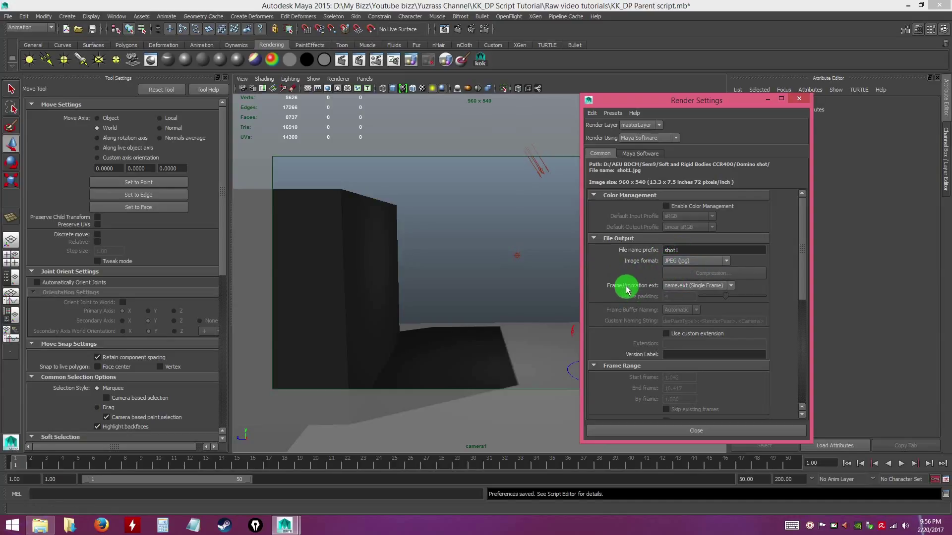
{"action": "left_click", "coordinate": [705, 287]}
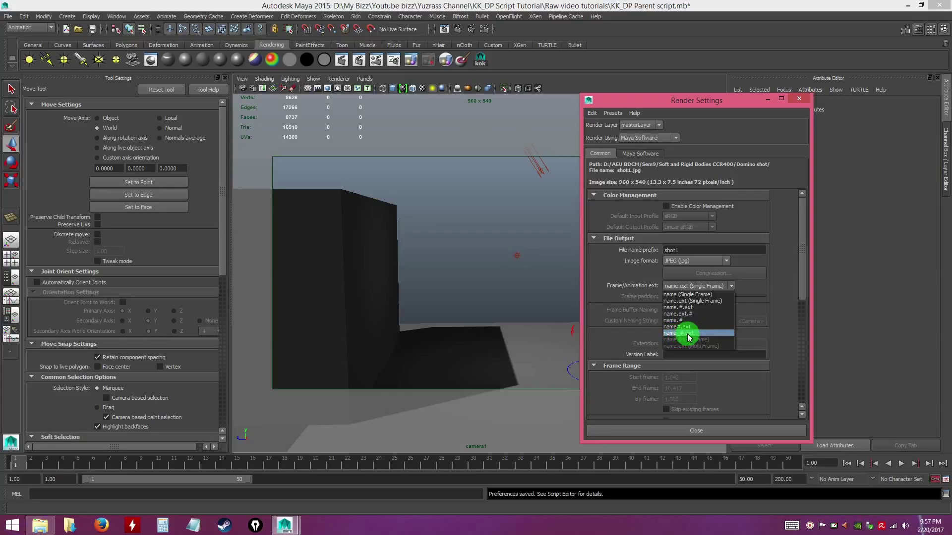
- Set frame numbering to name_#.ext with a frame range of 1 to 50
{"action": "left_click", "coordinate": [688, 334]}
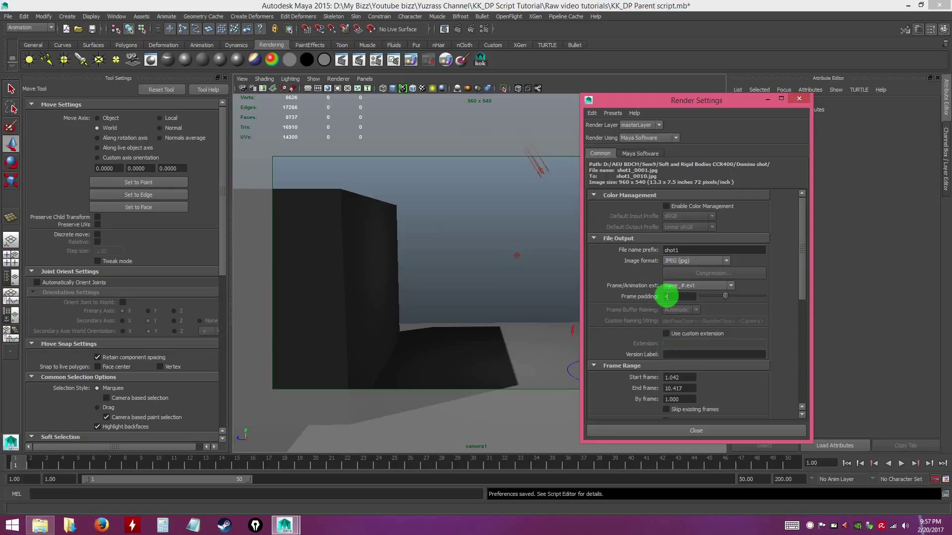
{"action": "left_click_drag", "start_coordinate": [803, 285], "coordinate": [799, 321]}
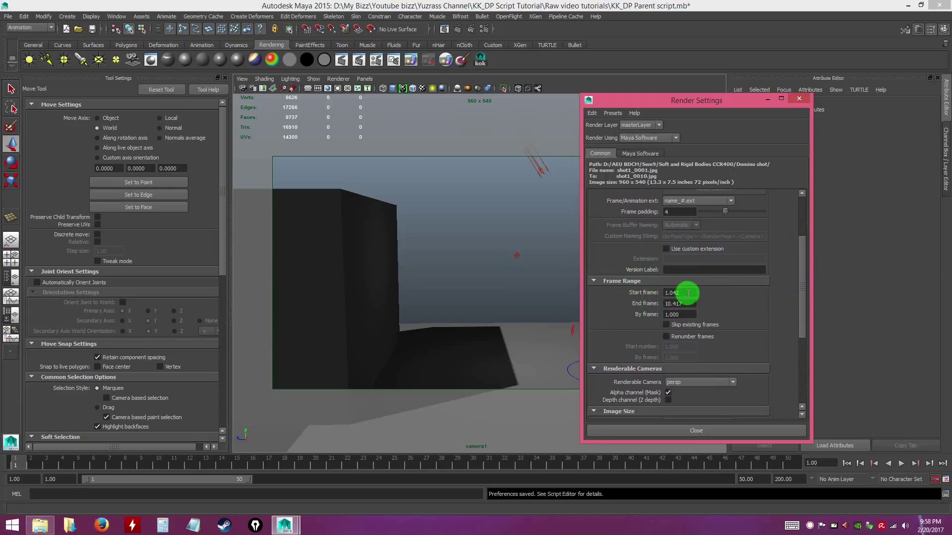
{"action": "left_click_drag", "start_coordinate": [686, 293], "coordinate": [607, 296]}
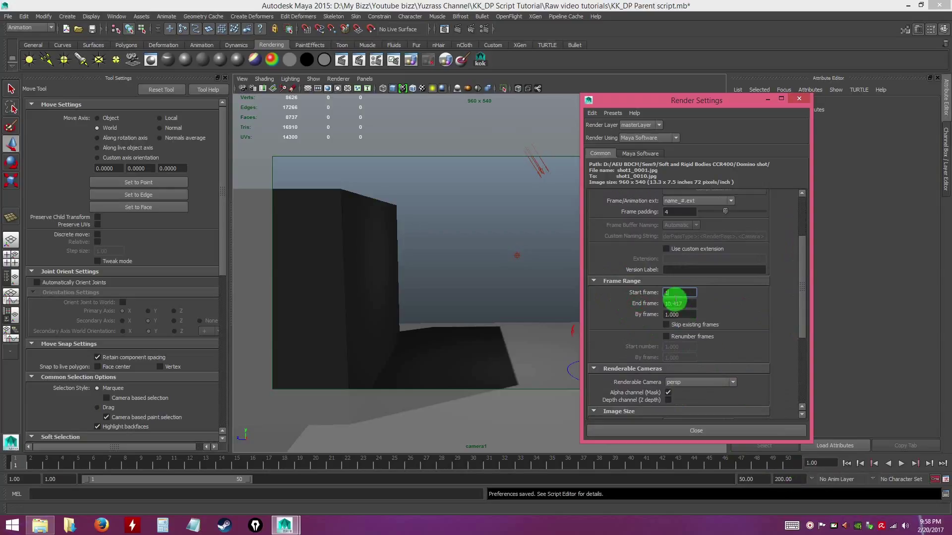
{"action": "left_click_drag", "start_coordinate": [688, 304], "coordinate": [565, 297]}
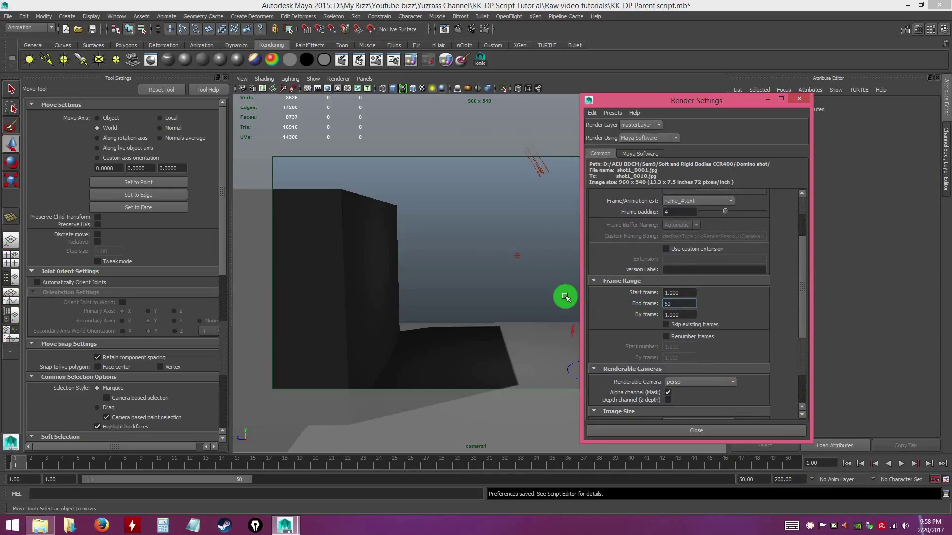
{"action": "type", "text": "50"}
{"action": "left_click", "coordinate": [680, 314]}
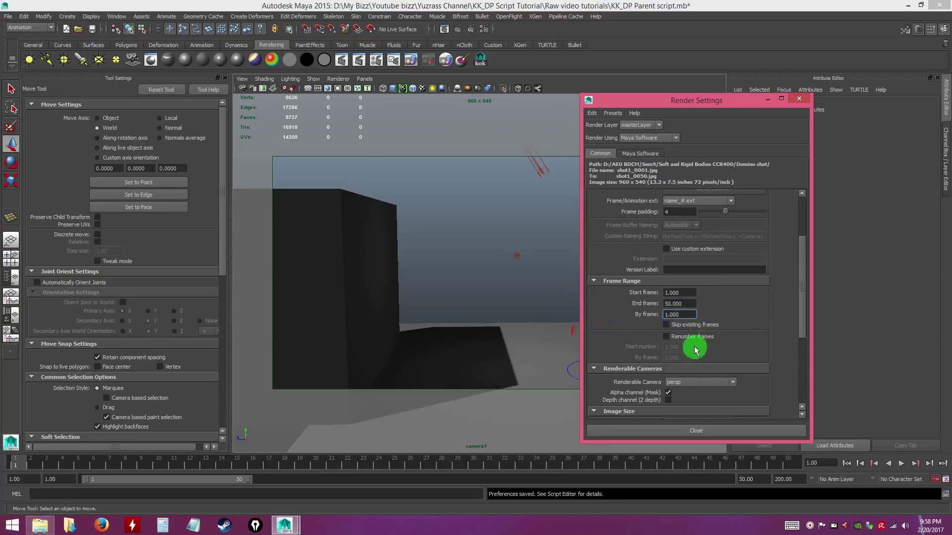
- Make camera1 the renderable camera instead of persp
{"action": "left_click_drag", "start_coordinate": [799, 297], "coordinate": [793, 344]}
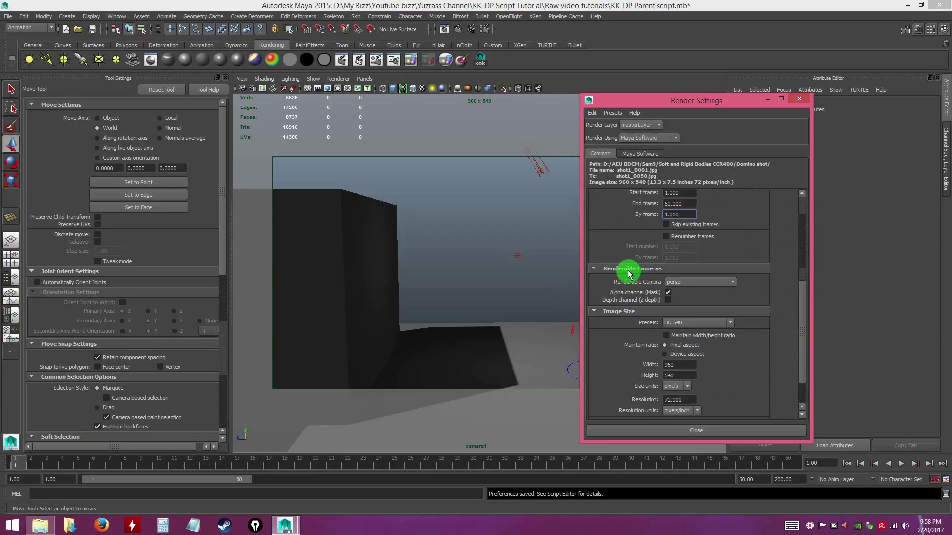
{"action": "left_click", "coordinate": [695, 284]}
{"action": "left_click", "coordinate": [692, 310]}
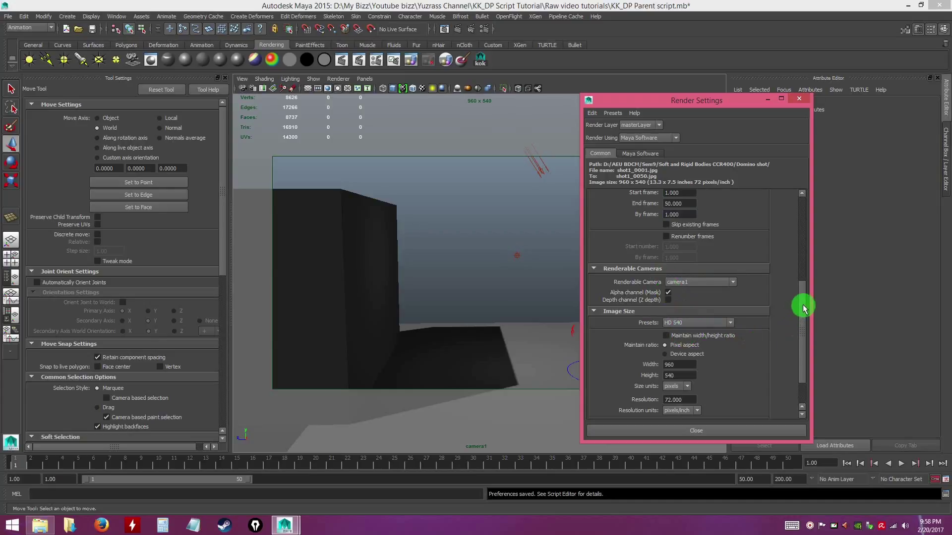
- Set the image size preset to HD 720 (1280x720) and review the File Output settings
{"action": "left_click_drag", "start_coordinate": [803, 307], "coordinate": [803, 317]}
{"action": "left_click", "coordinate": [686, 298]}
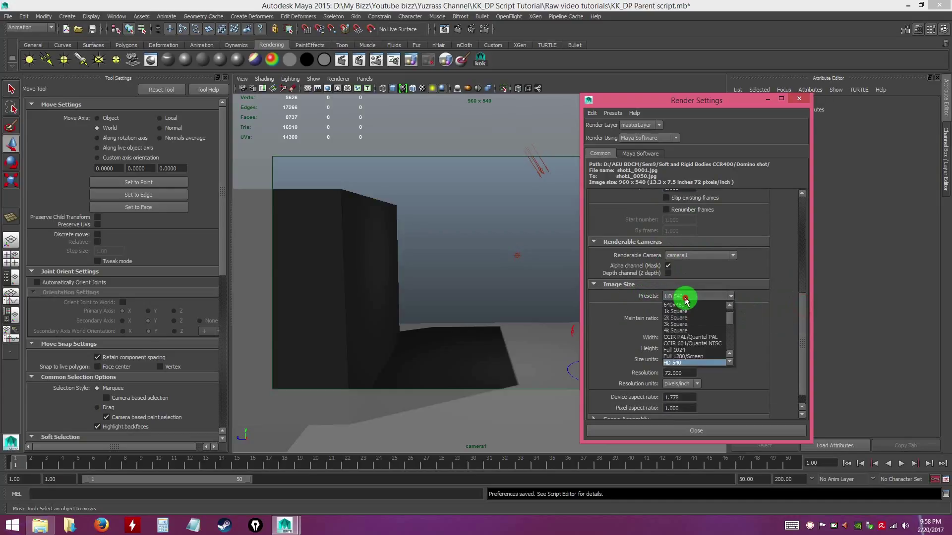
{"action": "scroll", "coordinate": [729, 320], "scroll_direction": "down", "scroll_amount": 2}
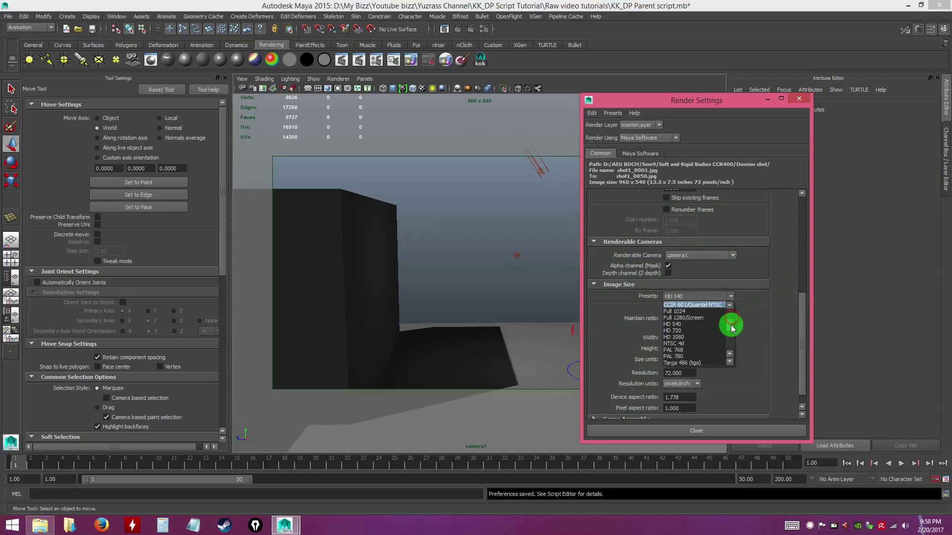
{"action": "left_click", "coordinate": [679, 332]}
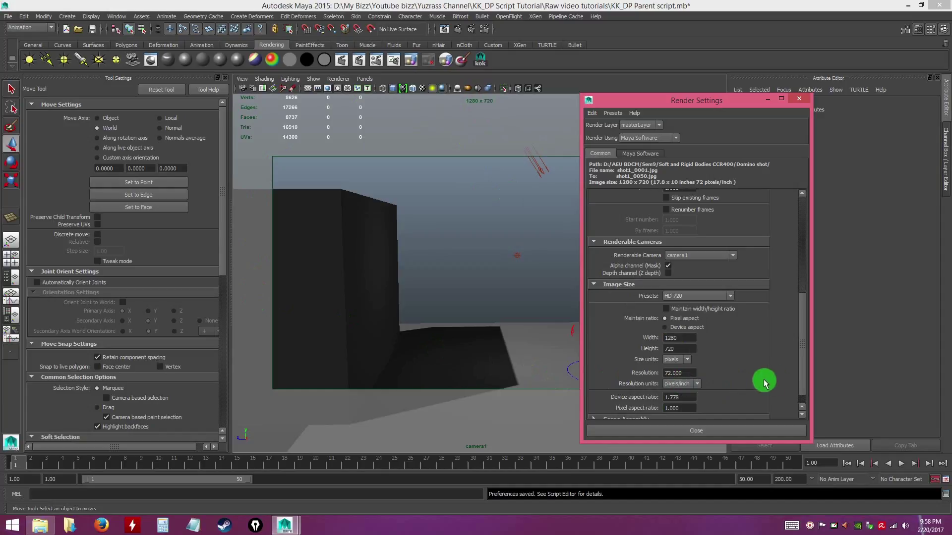
{"action": "left_click_drag", "start_coordinate": [803, 365], "coordinate": [802, 374]}
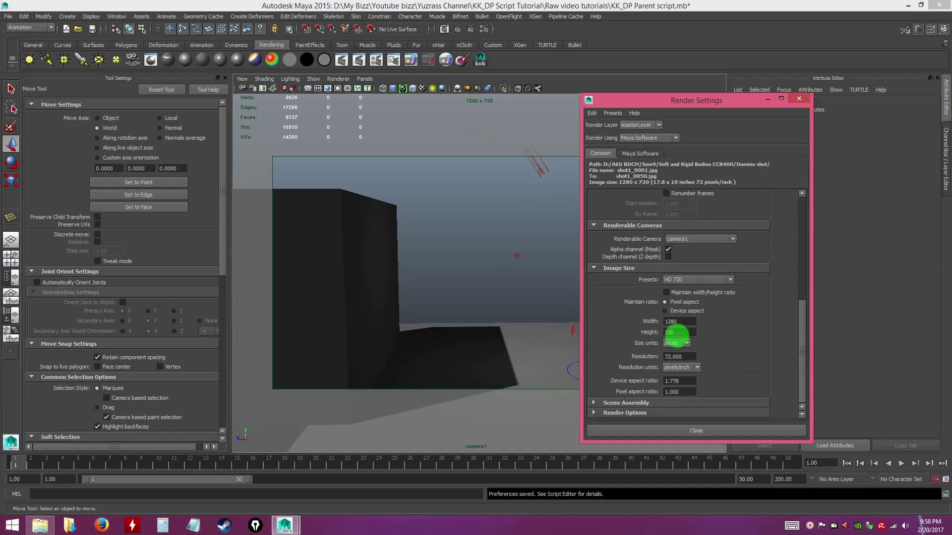
{"action": "left_click", "coordinate": [678, 279]}
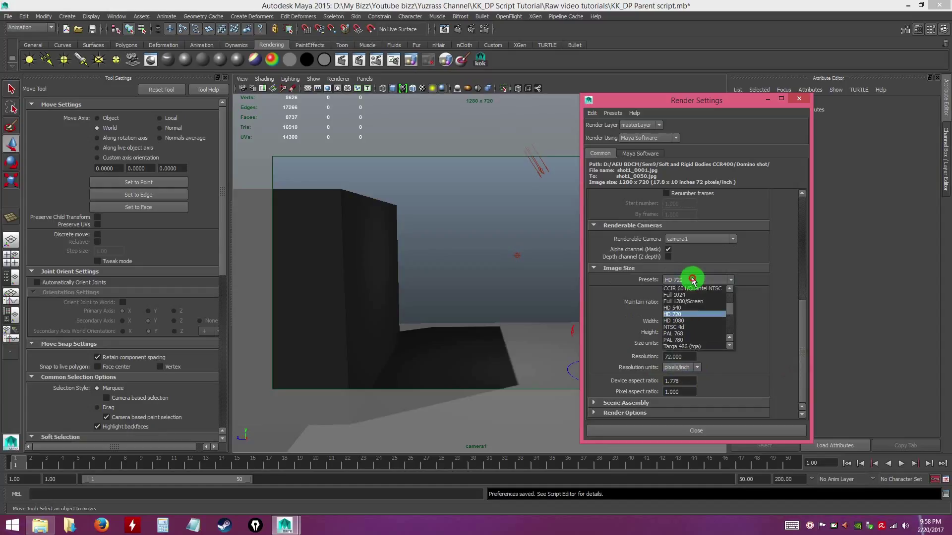
{"action": "left_click", "coordinate": [675, 315]}
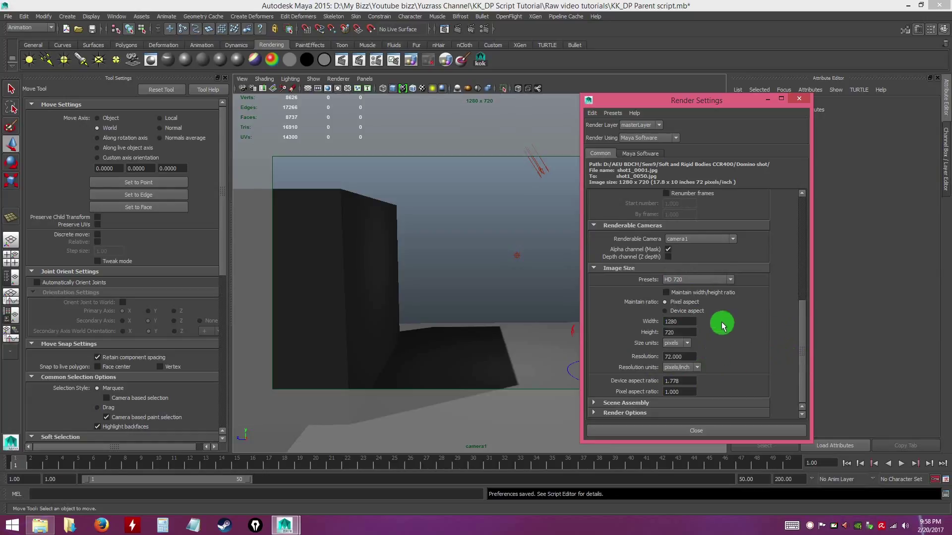
{"action": "scroll", "coordinate": [803, 351], "scroll_direction": "down", "scroll_amount": 1}
{"action": "scroll", "coordinate": [803, 351], "scroll_direction": "up", "scroll_amount": 1}
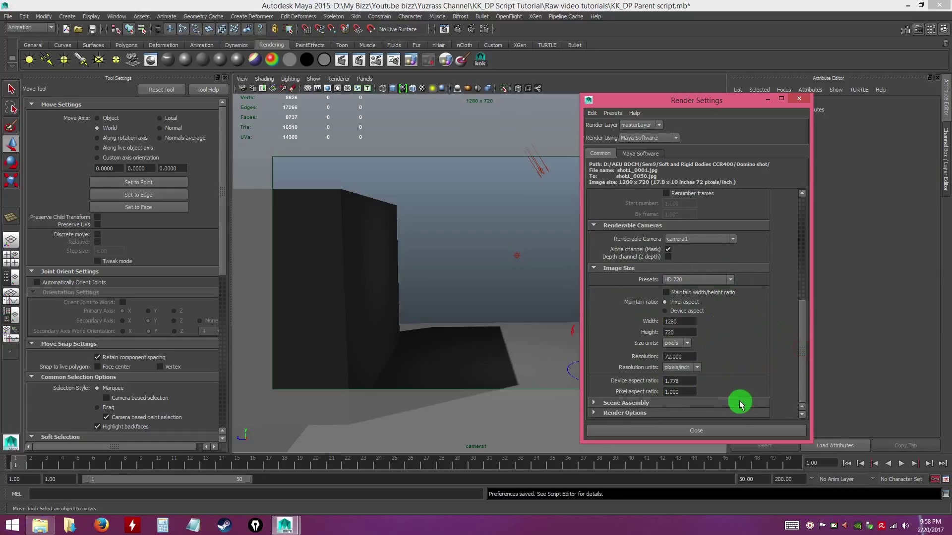
{"action": "left_click_drag", "start_coordinate": [800, 323], "coordinate": [809, 240]}
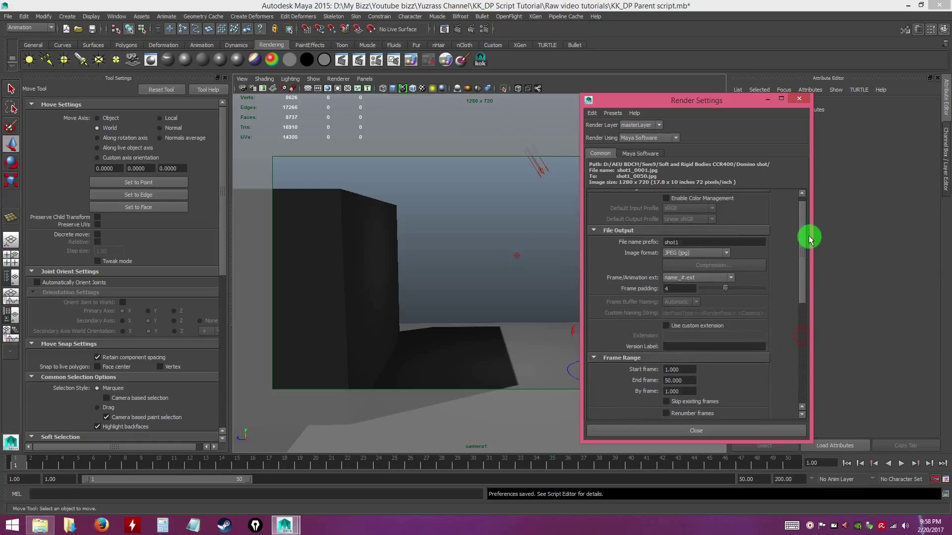
- Reveal Change Project Image Directory in the Render Settings Edit menu
{"action": "left_click", "coordinate": [598, 169]}
{"action": "left_click", "coordinate": [598, 169]}
{"action": "left_click", "coordinate": [599, 169]}
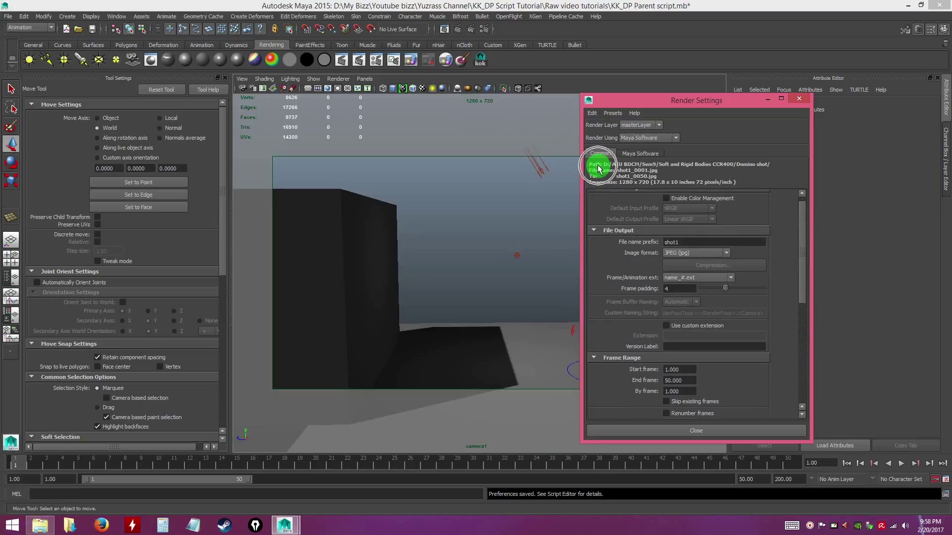
{"action": "left_click", "coordinate": [626, 174]}
{"action": "left_click", "coordinate": [628, 175]}
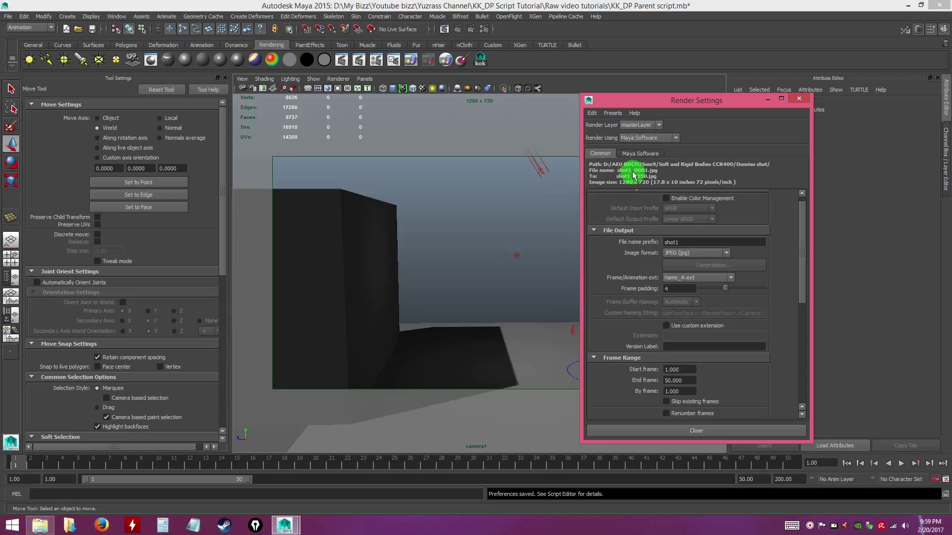
{"action": "left_click", "coordinate": [654, 171]}
{"action": "left_click", "coordinate": [622, 175]}
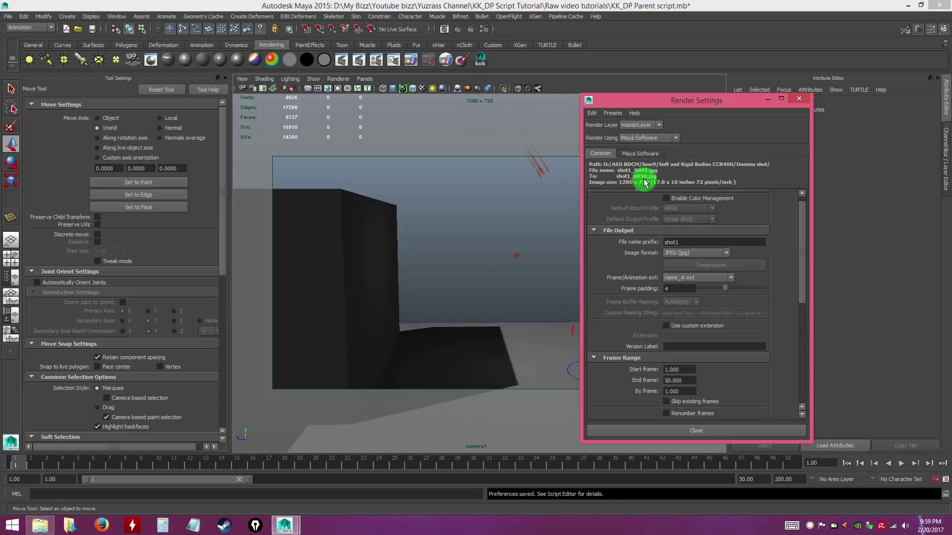
{"action": "left_click_drag", "start_coordinate": [616, 186], "coordinate": [645, 174]}
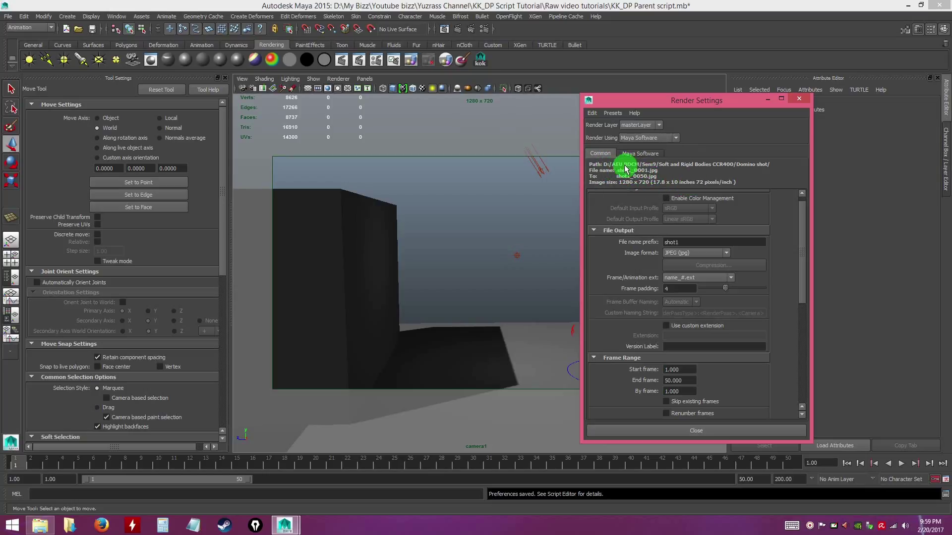
{"action": "left_click", "coordinate": [592, 114]}
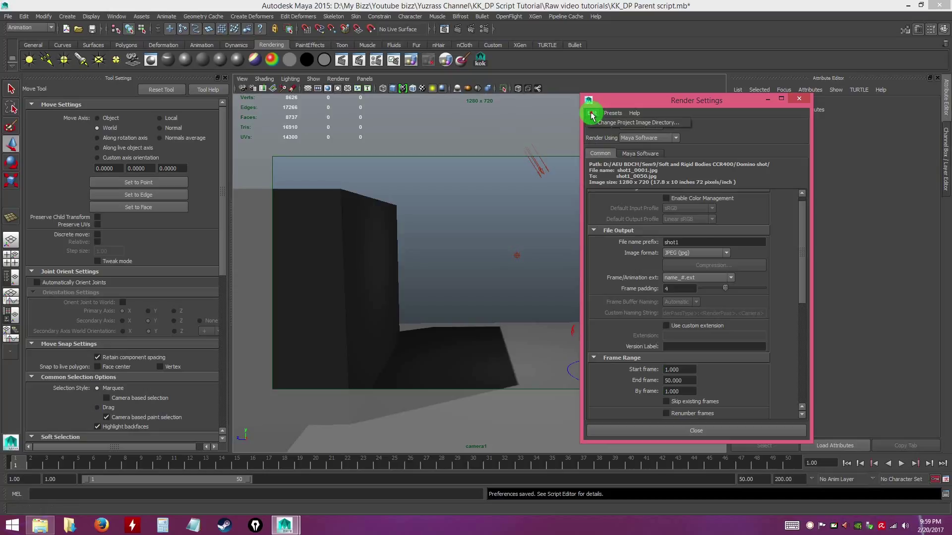
- Bring up the Project Window from the File menu to edit project locations
{"action": "left_click", "coordinate": [624, 123]}
{"action": "left_click_drag", "start_coordinate": [444, 178], "coordinate": [457, 141]}
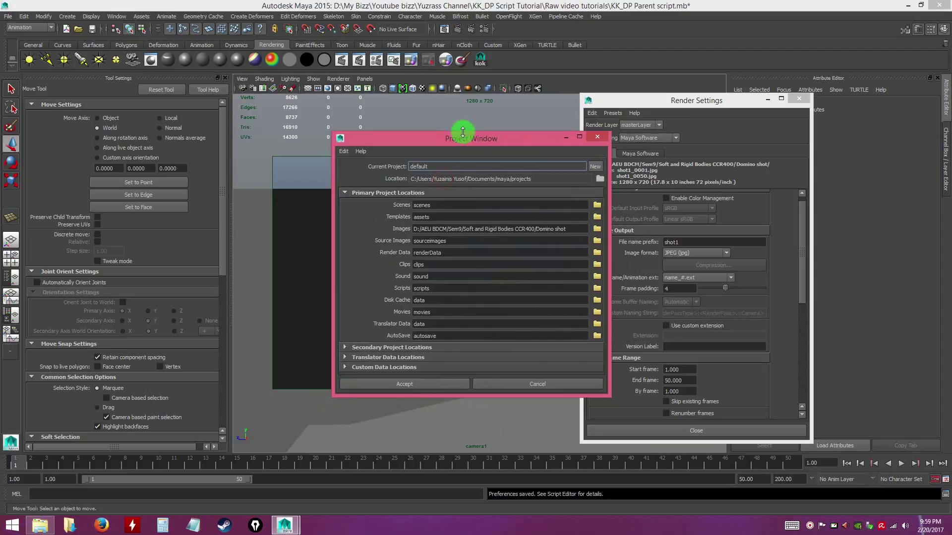
{"action": "left_click", "coordinate": [538, 383]}
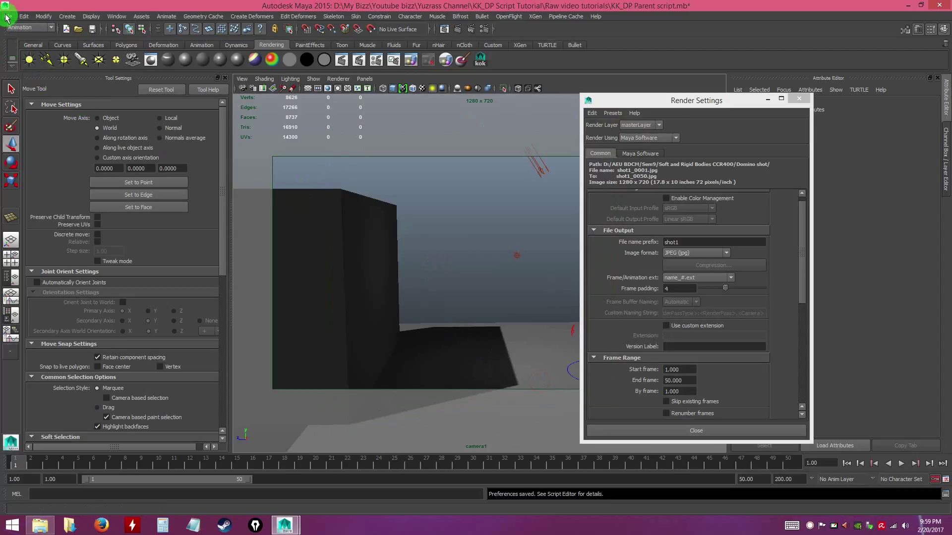
{"action": "left_click", "coordinate": [6, 17]}
{"action": "left_click", "coordinate": [33, 210]}
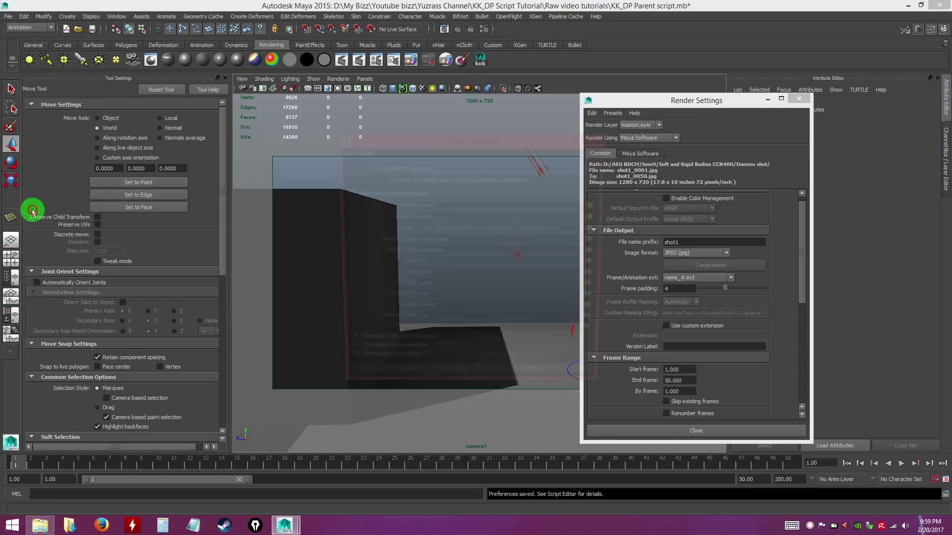
{"action": "left_click_drag", "start_coordinate": [418, 138], "coordinate": [453, 129]}
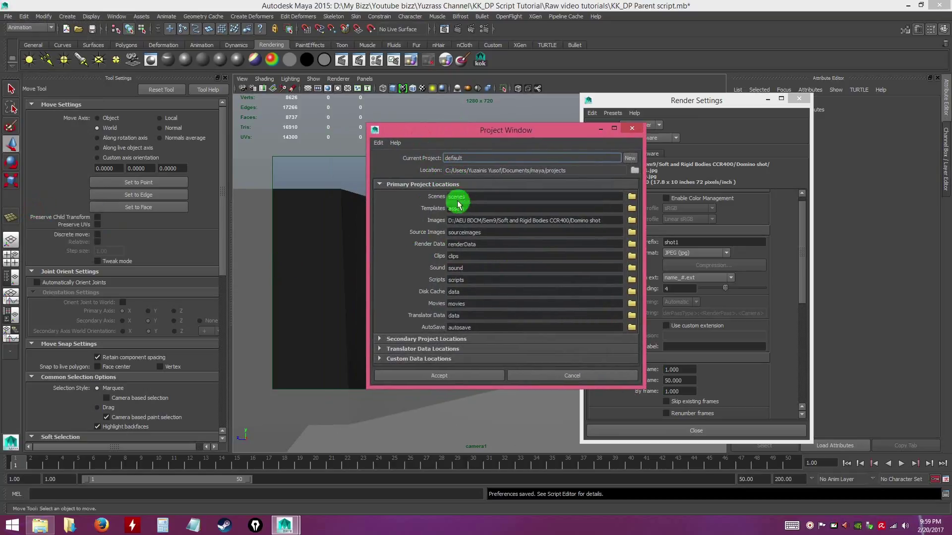
{"action": "left_click", "coordinate": [439, 223]}
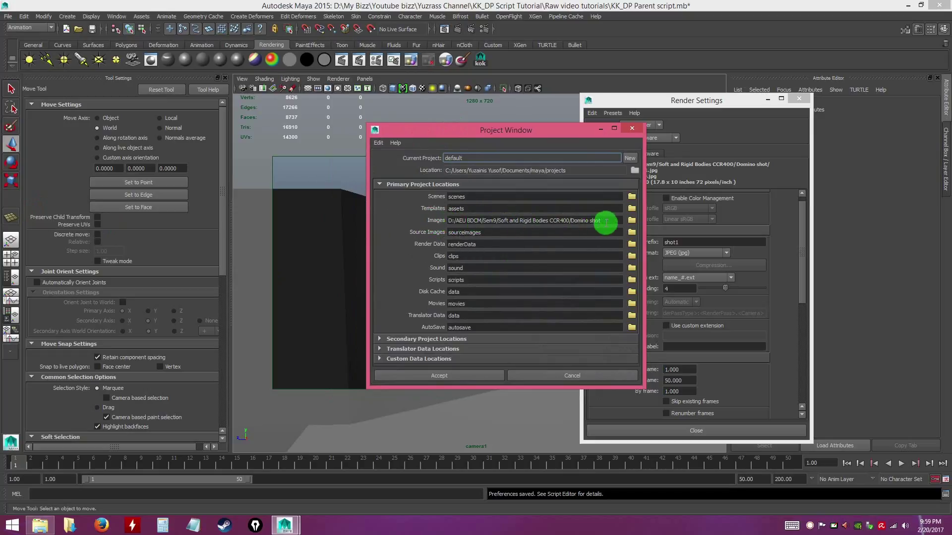
- Point the Images location to a new Desktop folder named shot1 and accept
{"action": "left_click", "coordinate": [631, 221]}
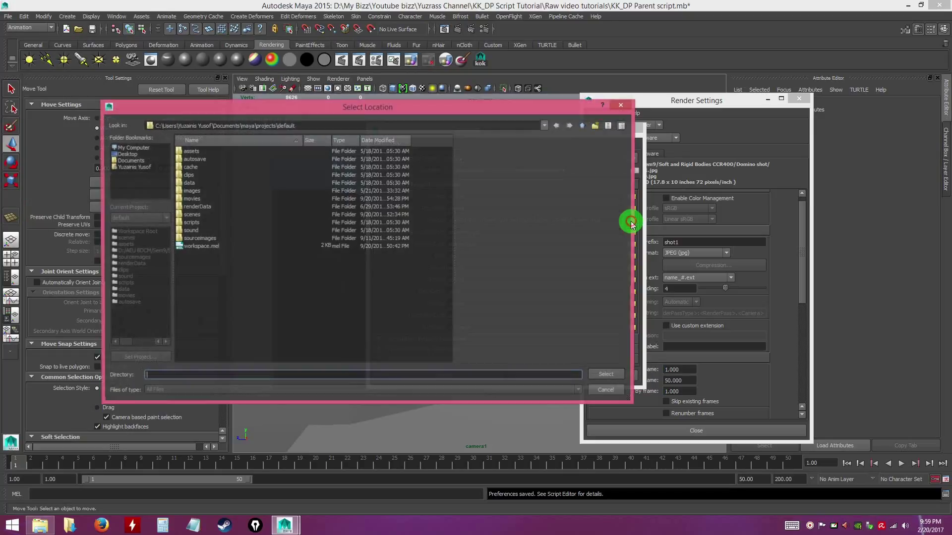
{"action": "left_click", "coordinate": [134, 154]}
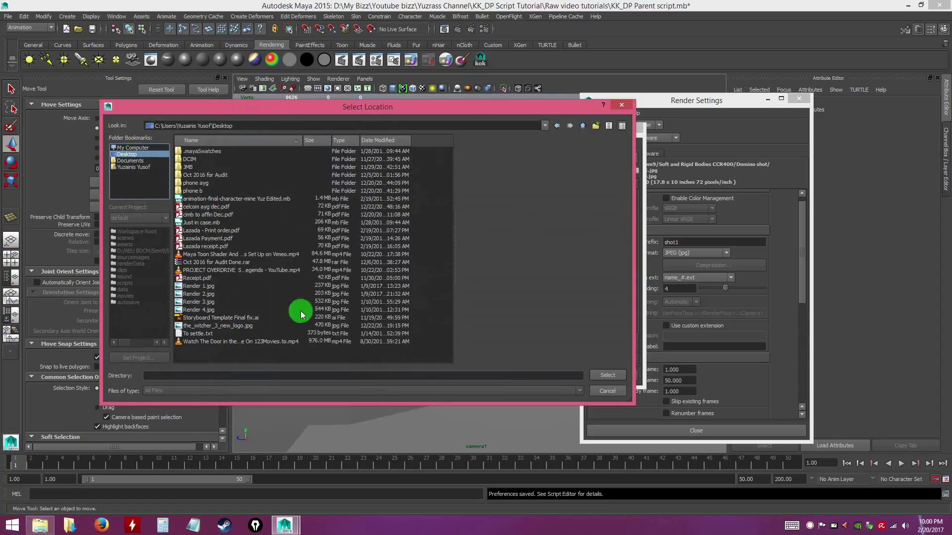
{"action": "left_click", "coordinate": [596, 125]}
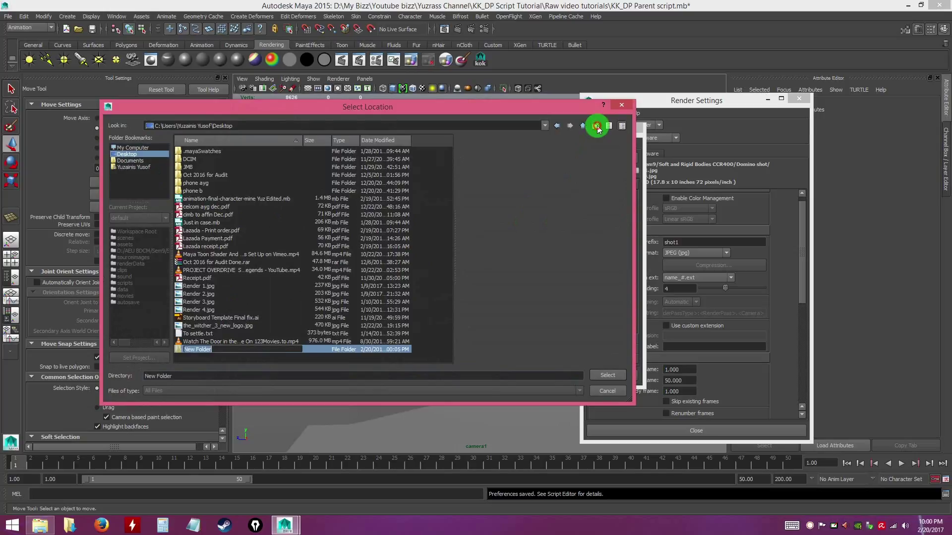
{"action": "left_click", "coordinate": [224, 349]}
{"action": "type", "text": "shot1"}
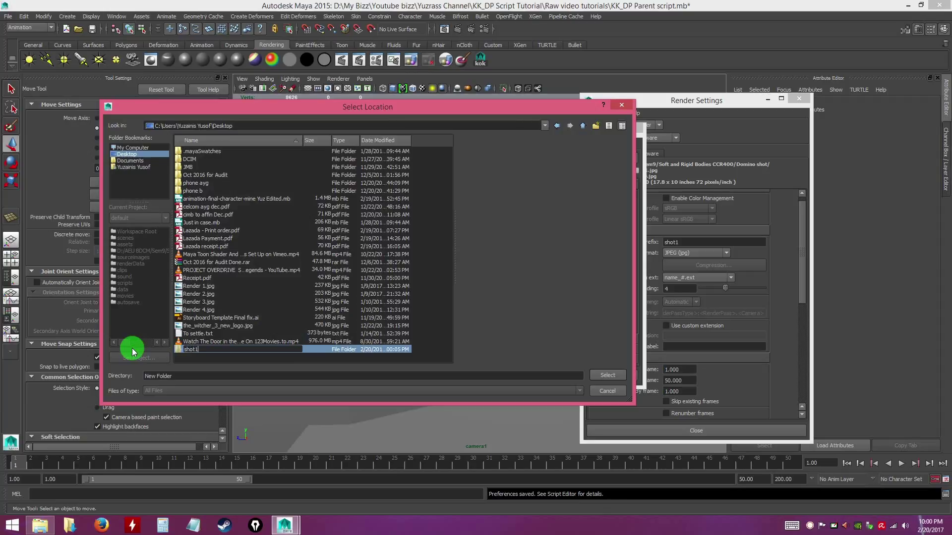
{"action": "key", "text": "Return"}
{"action": "key", "text": "Return"}
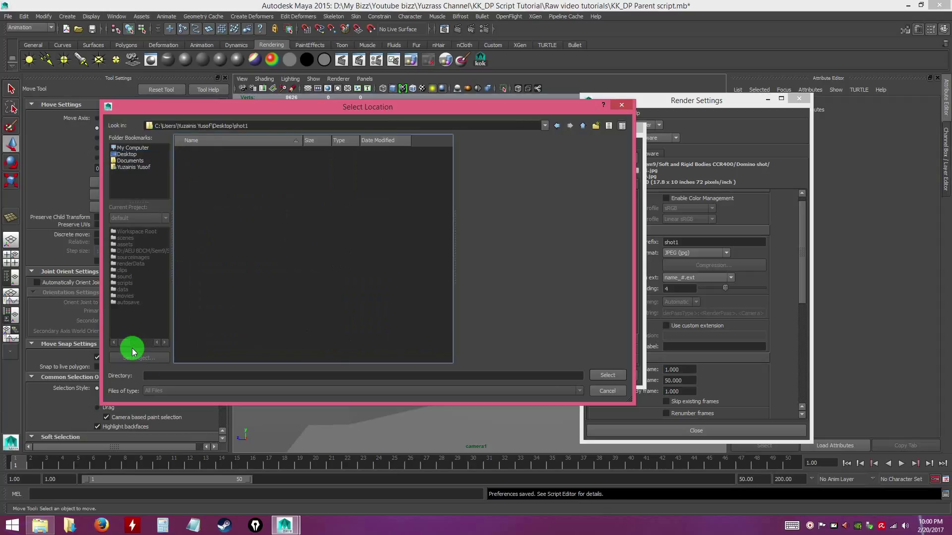
{"action": "left_click", "coordinate": [605, 376]}
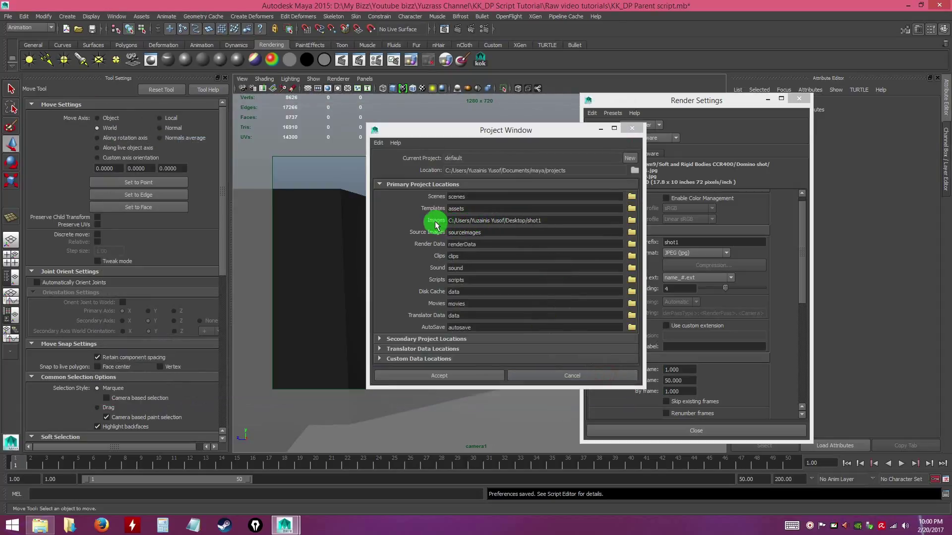
{"action": "left_click", "coordinate": [548, 220]}
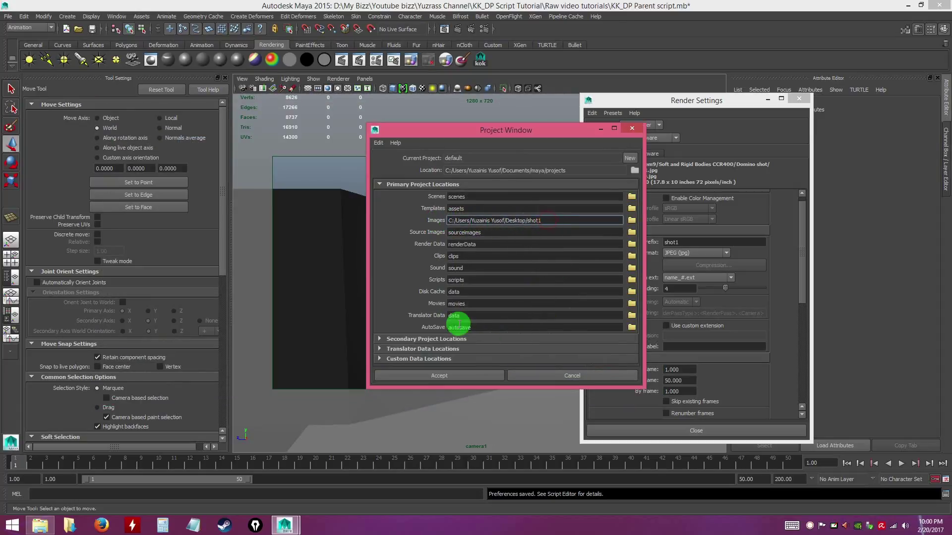
{"action": "left_click", "coordinate": [441, 376]}
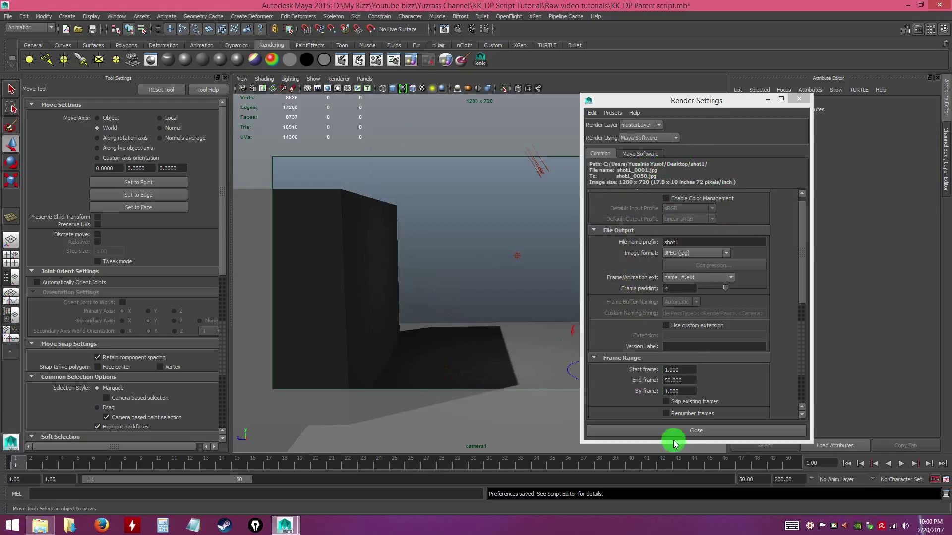
- Close Render Settings and switch to the Rendering menu set
{"action": "left_click", "coordinate": [701, 432]}
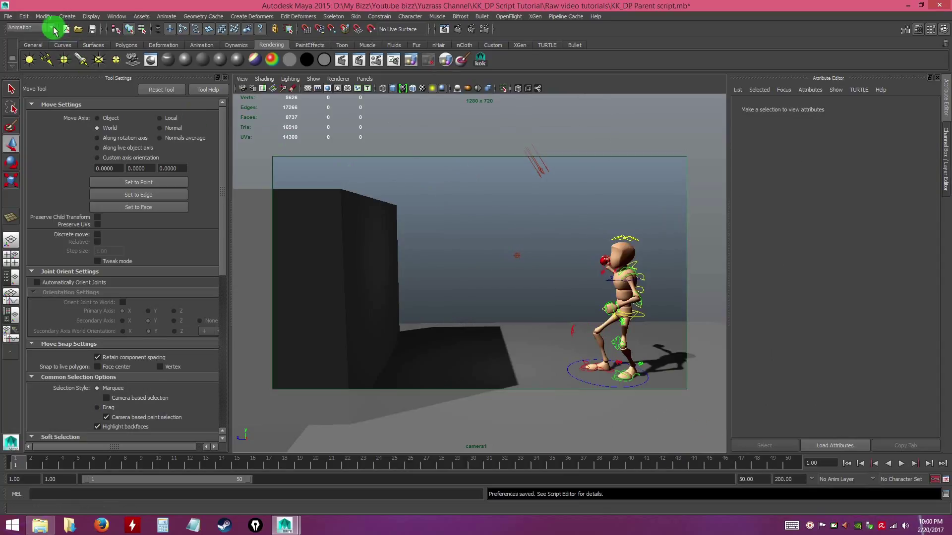
{"action": "left_click", "coordinate": [27, 29]}
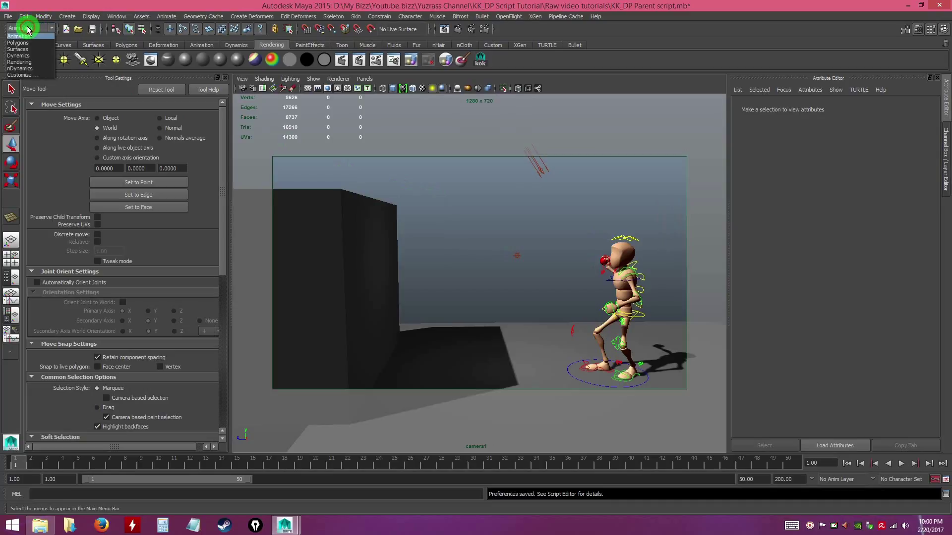
{"action": "left_click", "coordinate": [24, 62]}
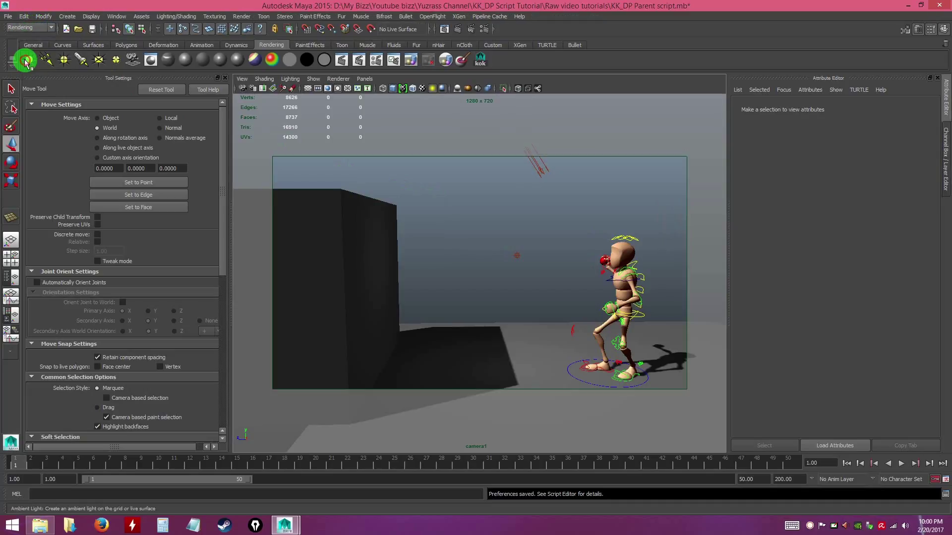
- Check the Batch Render Animation options use all available processors, then close them
{"action": "left_click", "coordinate": [245, 16]}
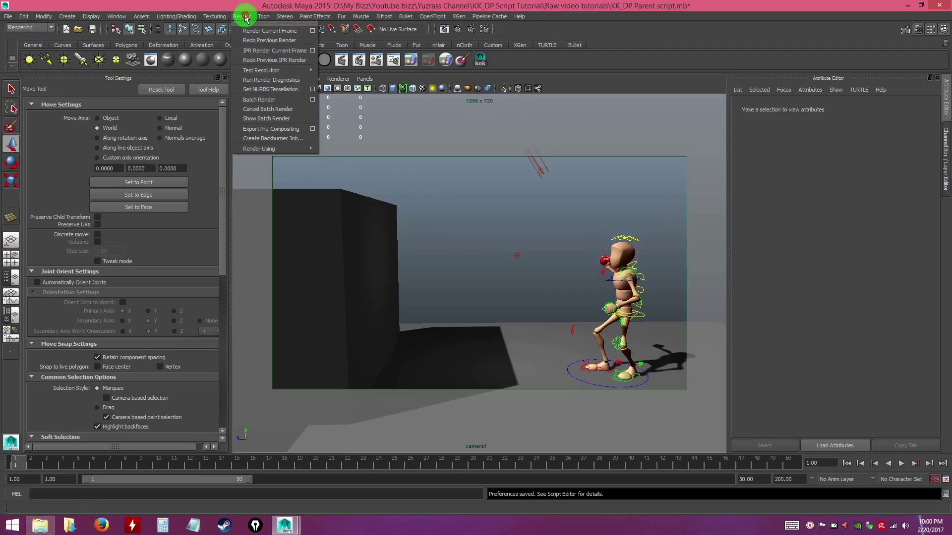
{"action": "left_click", "coordinate": [313, 100]}
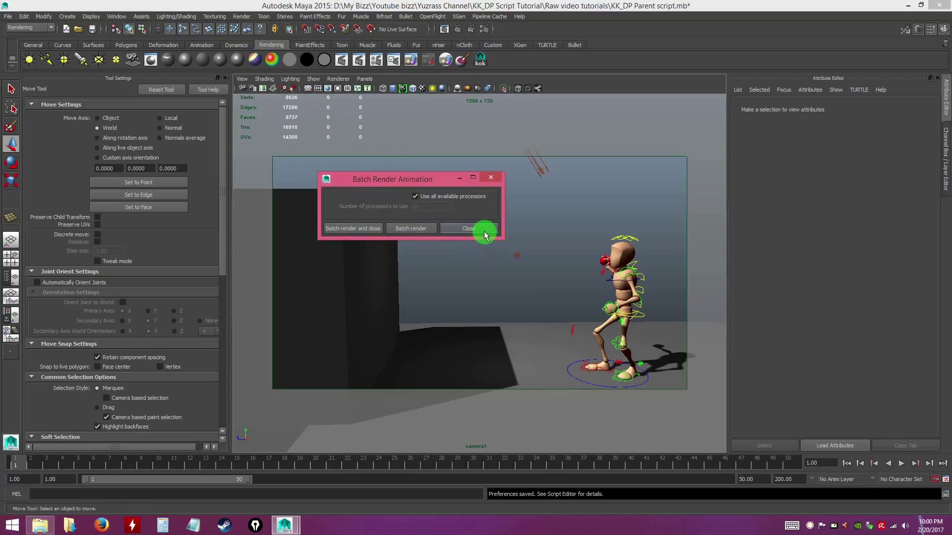
{"action": "left_click", "coordinate": [479, 231]}
{"action": "left_click", "coordinate": [240, 30]}
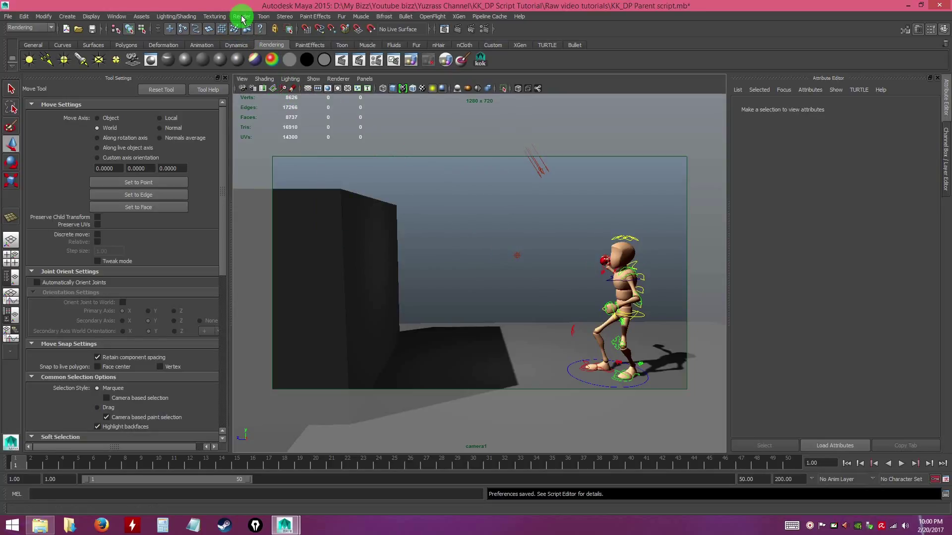
- Batch render the shot1 JPEG sequence, watch its progress, then minimize Maya
{"action": "left_click", "coordinate": [247, 18]}
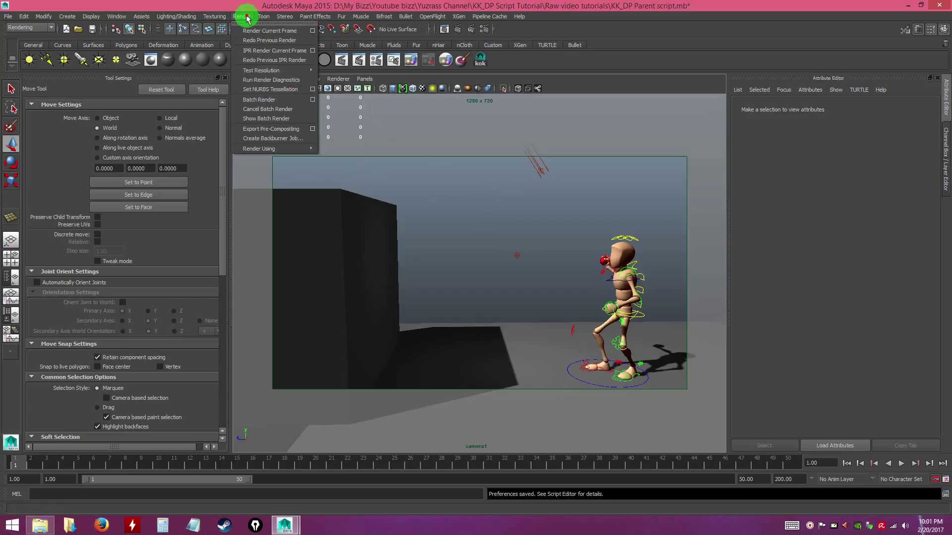
{"action": "left_click", "coordinate": [270, 101]}
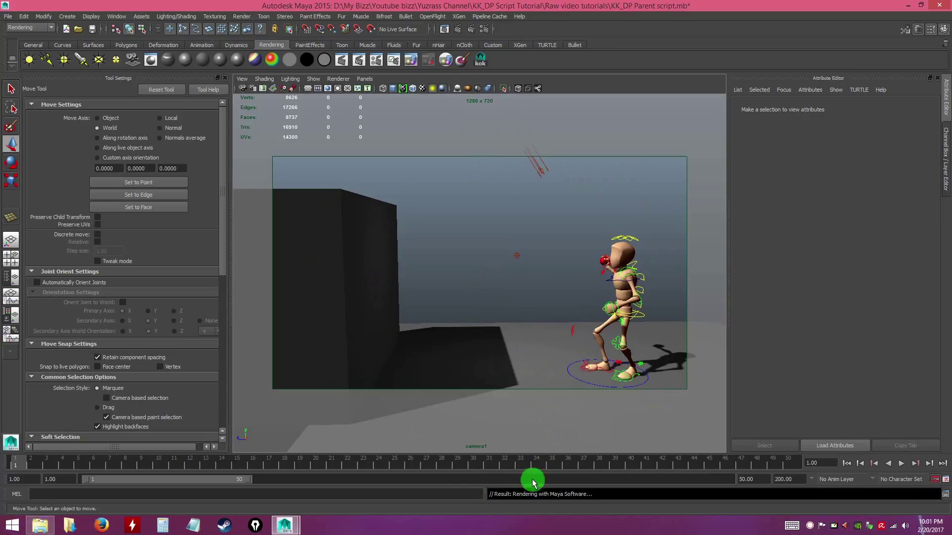
{"action": "left_click", "coordinate": [514, 497]}
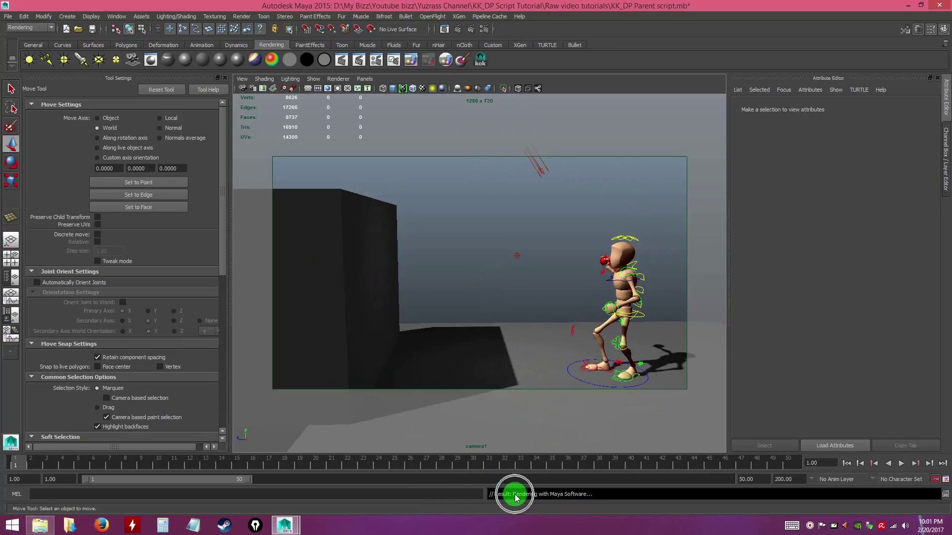
{"action": "left_click", "coordinate": [515, 497]}
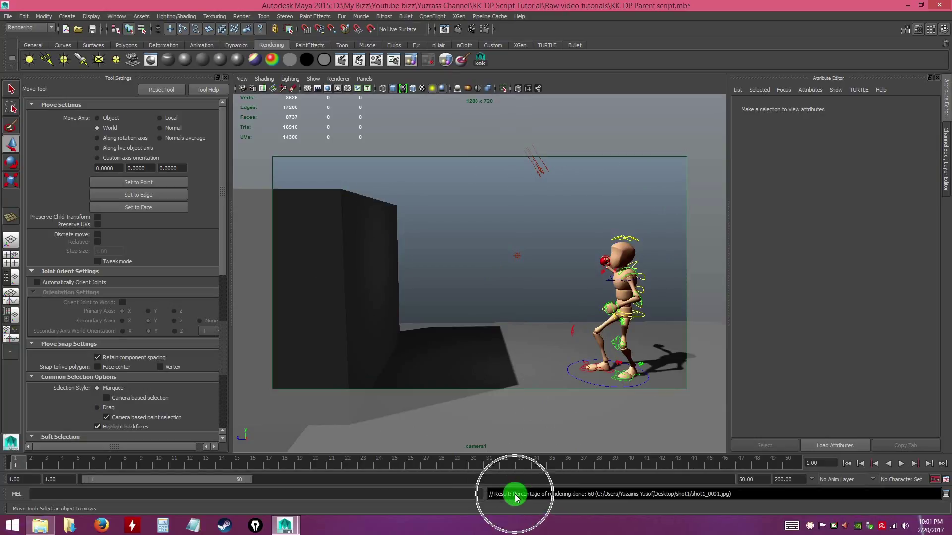
{"action": "left_click", "coordinate": [516, 497]}
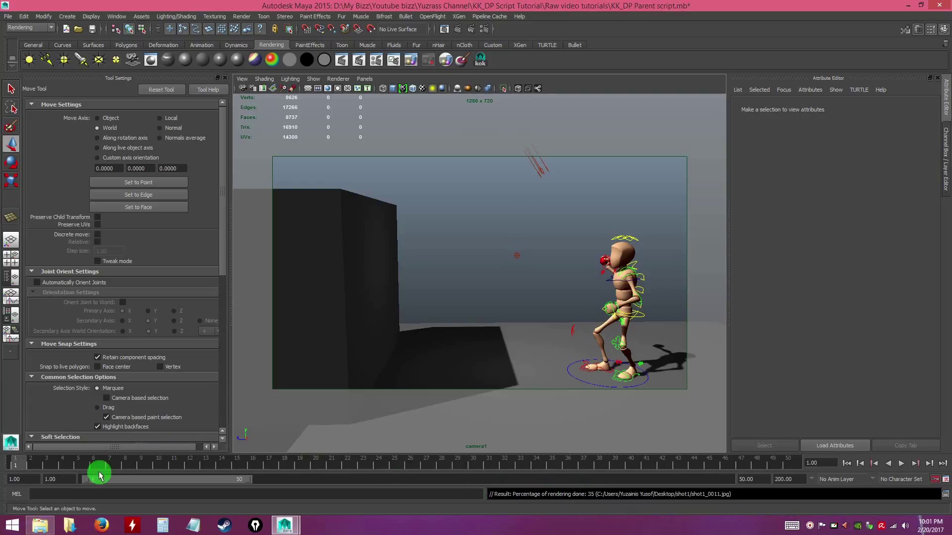
{"action": "left_click", "coordinate": [909, 6]}
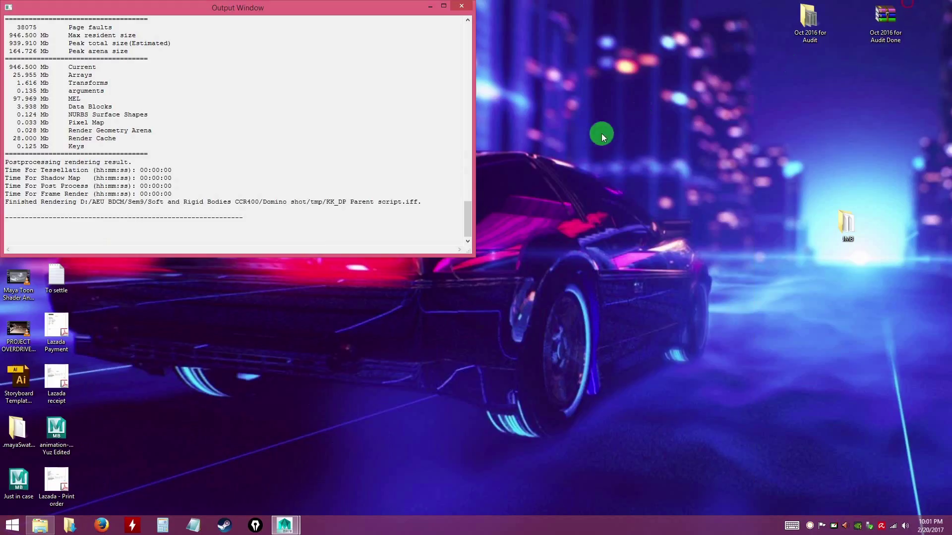
- Refresh the desktop, open the shot1 folder, and select the first frame shot1_0001
{"action": "left_click", "coordinate": [430, 6]}
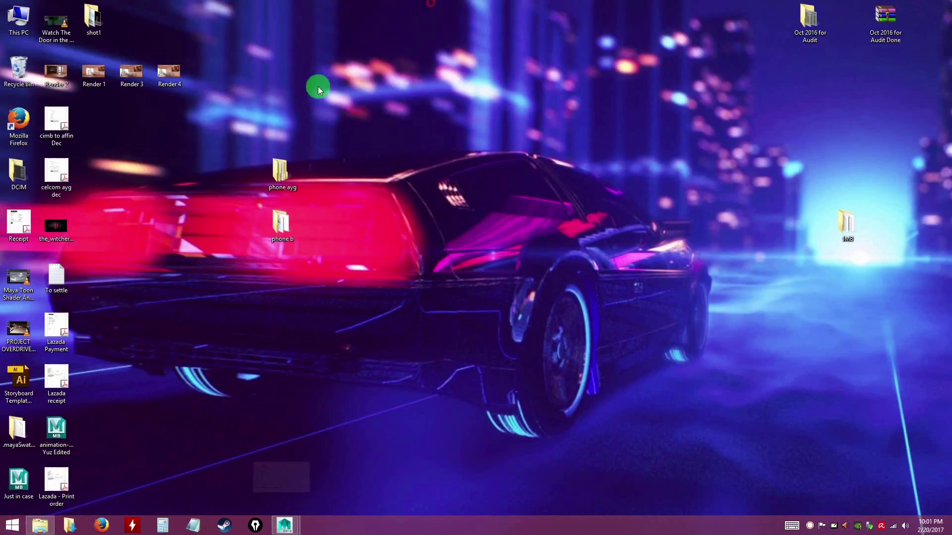
{"action": "right_click", "coordinate": [157, 203]}
{"action": "left_click", "coordinate": [53, 223]}
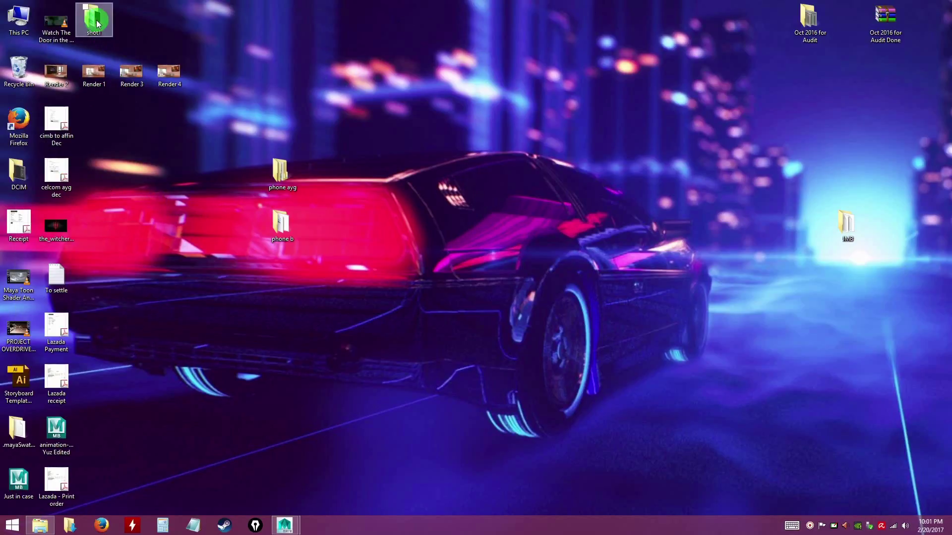
{"action": "left_click_drag", "start_coordinate": [97, 20], "coordinate": [191, 284]}
{"action": "double_click", "coordinate": [207, 284]}
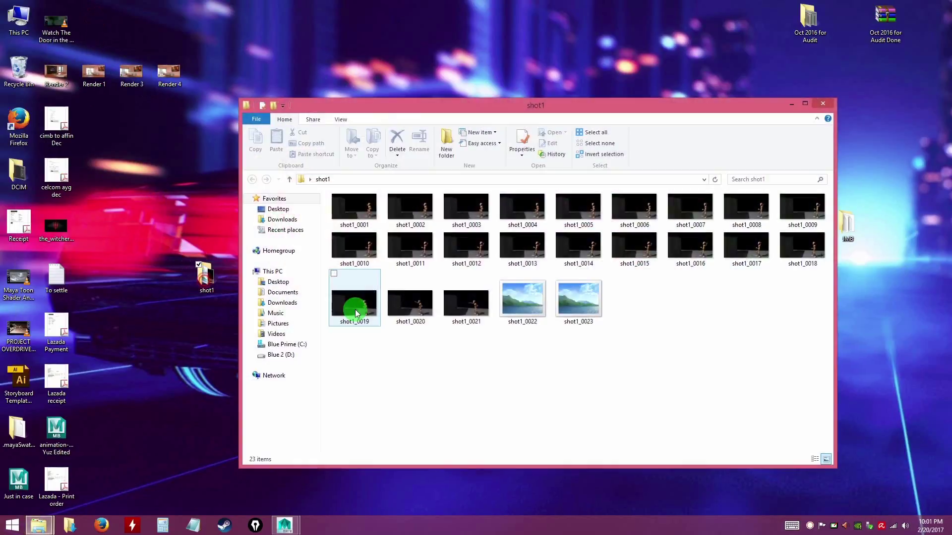
{"action": "left_click", "coordinate": [534, 378]}
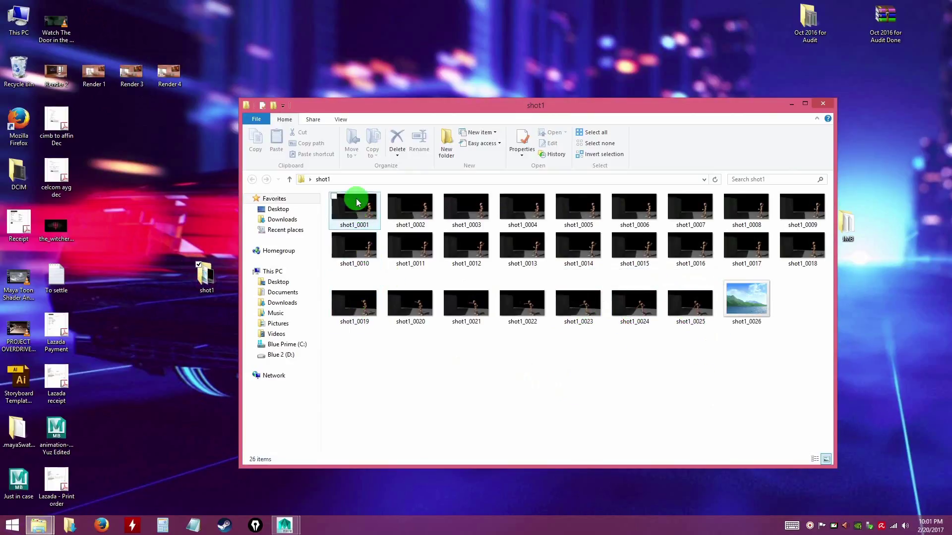
{"action": "left_click", "coordinate": [360, 224]}
- View shot1_0001 in Photo Viewer and step through the frames up to shot1_0021
{"action": "double_click", "coordinate": [359, 213]}
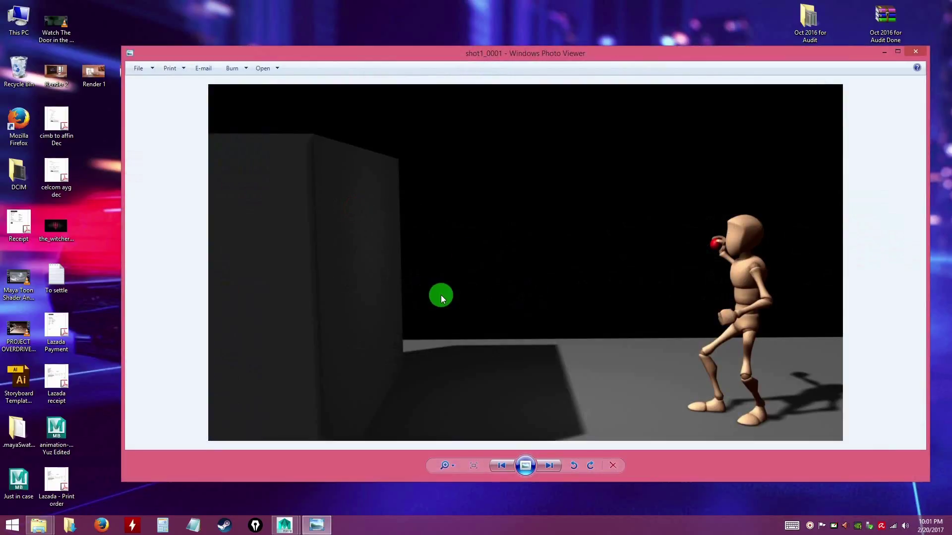
{"action": "left_click", "coordinate": [551, 466]}
{"action": "left_click", "coordinate": [552, 466]}
{"action": "left_click", "coordinate": [551, 466]}
{"action": "left_click", "coordinate": [551, 466]}
{"action": "left_click", "coordinate": [551, 466]}
{"action": "left_click", "coordinate": [552, 466]}
{"action": "left_click", "coordinate": [551, 466]}
{"action": "left_click", "coordinate": [549, 467]}
{"action": "left_click", "coordinate": [549, 467]}
{"action": "left_click", "coordinate": [549, 466]}
{"action": "left_click", "coordinate": [549, 466]}
{"action": "left_click", "coordinate": [549, 466]}
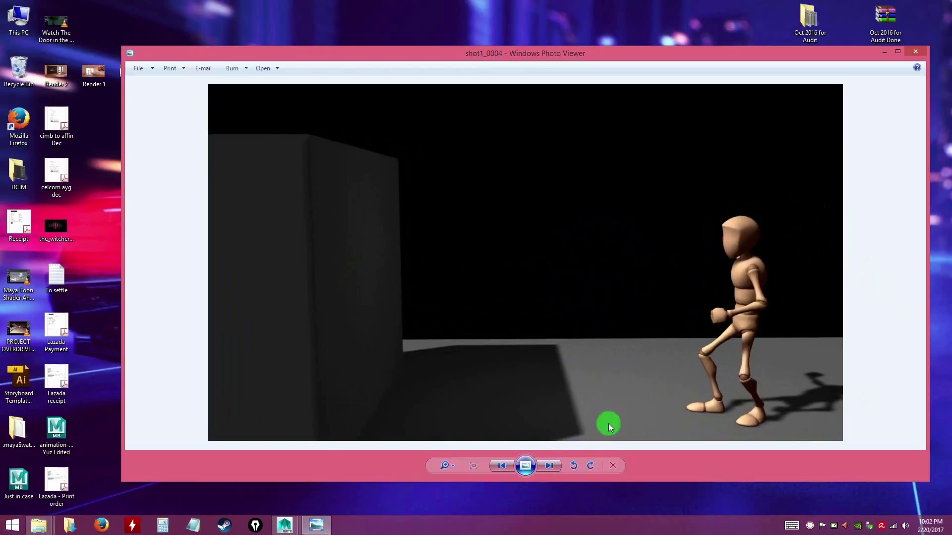
{"action": "left_click", "coordinate": [545, 468]}
{"action": "left_click", "coordinate": [546, 468]}
{"action": "left_click", "coordinate": [545, 467]}
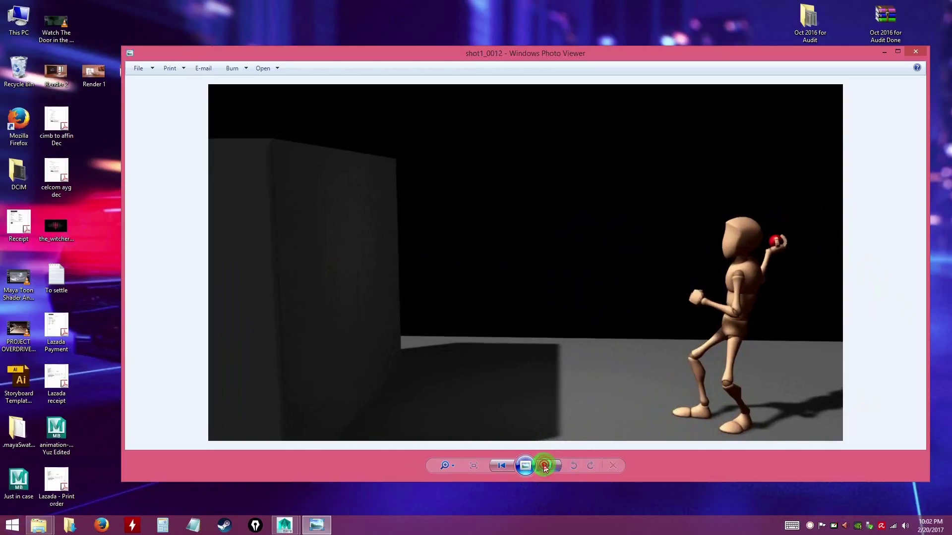
{"action": "left_click", "coordinate": [544, 466]}
{"action": "left_click", "coordinate": [545, 467]}
{"action": "left_click", "coordinate": [544, 467]}
{"action": "left_click", "coordinate": [544, 467]}
{"action": "left_click", "coordinate": [544, 467]}
{"action": "left_click", "coordinate": [544, 466]}
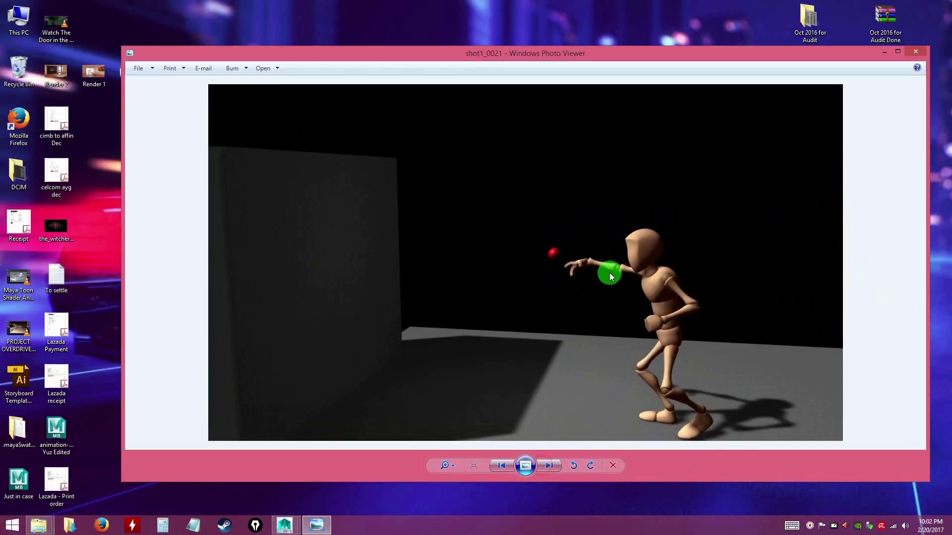
{"action": "left_click", "coordinate": [508, 466]}
{"action": "left_click", "coordinate": [551, 467]}
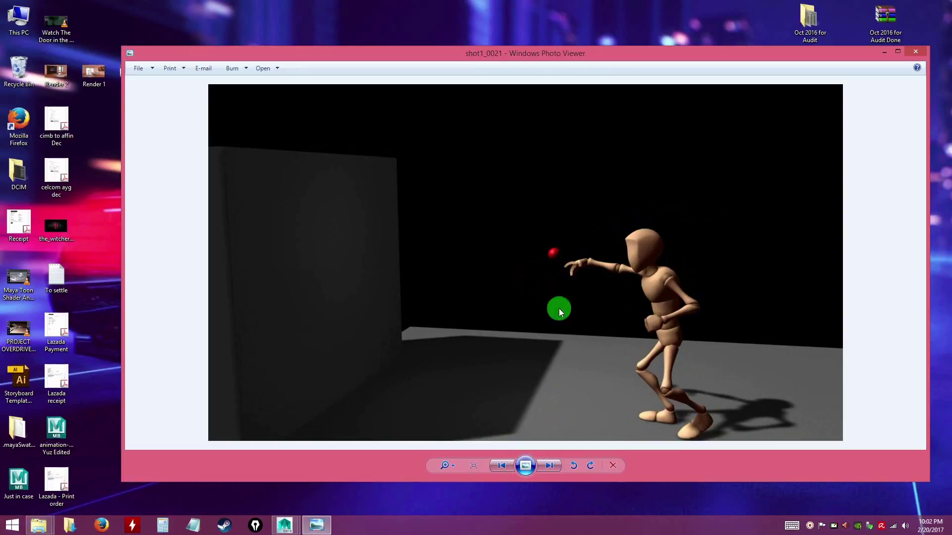
- Close Photo Viewer, confirm all 50 frames sit in shot1, and return to Maya
{"action": "left_click", "coordinate": [915, 52]}
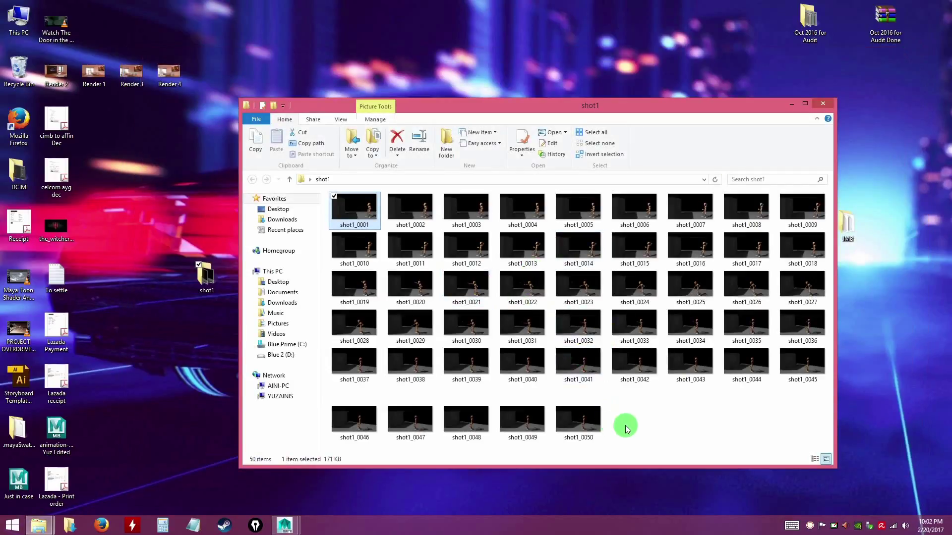
{"action": "left_click_drag", "start_coordinate": [629, 426], "coordinate": [593, 428]}
{"action": "left_click", "coordinate": [638, 423]}
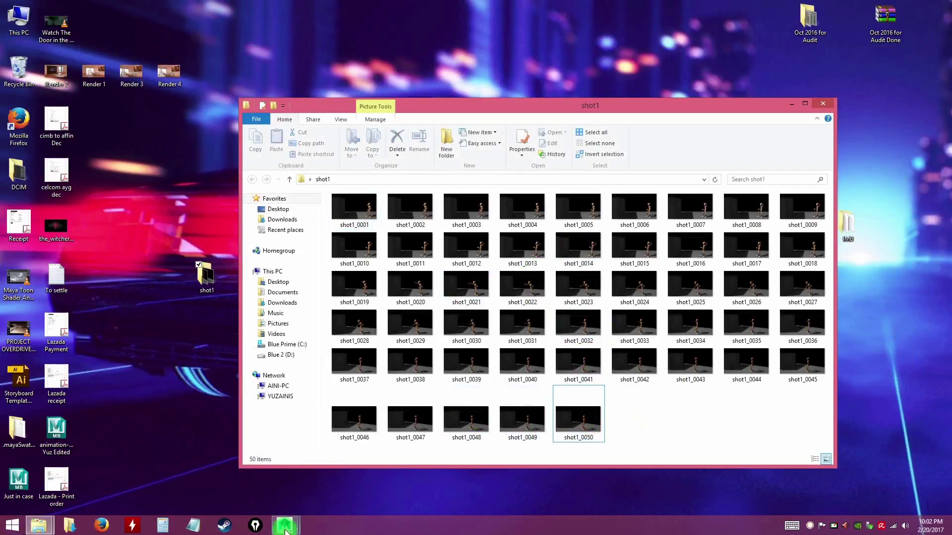
{"action": "left_click", "coordinate": [253, 511]}
{"action": "left_click", "coordinate": [284, 525]}
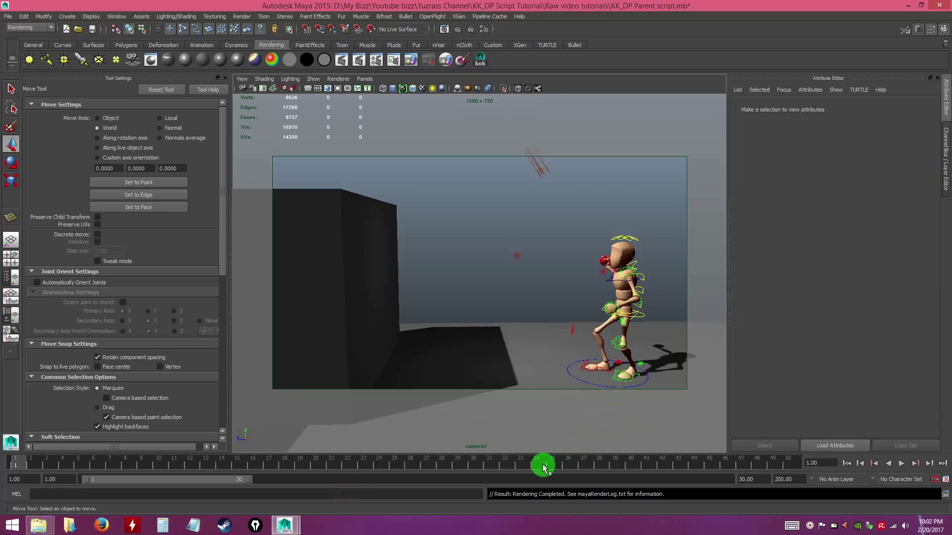
- At frame 9, confirm Render Settings keep camera1 as the renderable camera, leaving settings unchanged
{"action": "left_click_drag", "start_coordinate": [544, 466], "coordinate": [125, 491]}
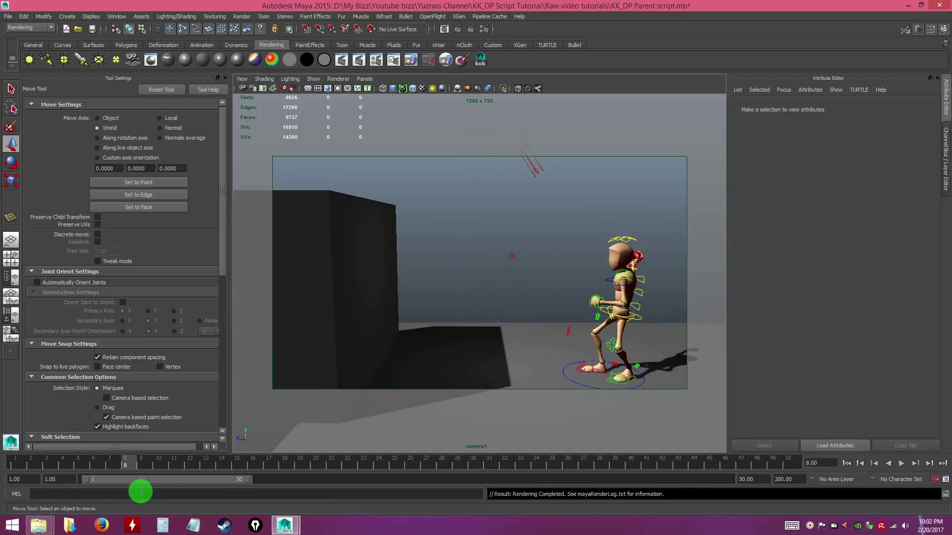
{"action": "left_click_drag", "start_coordinate": [132, 463], "coordinate": [149, 463]}
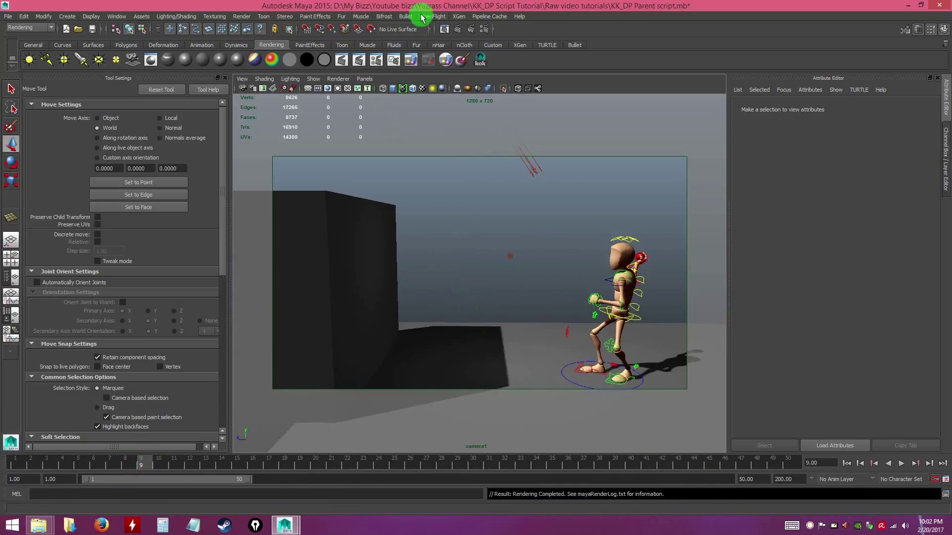
{"action": "left_click", "coordinate": [484, 29]}
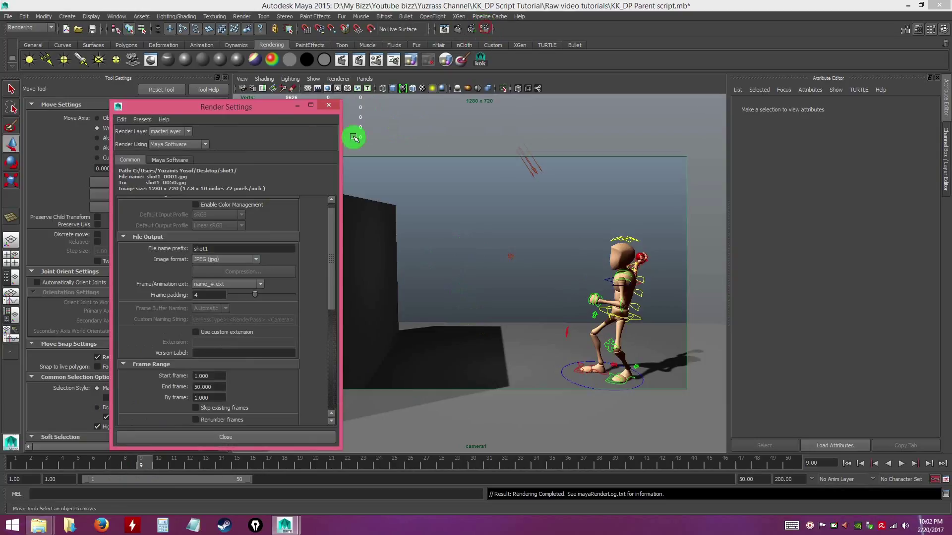
{"action": "left_click_drag", "start_coordinate": [257, 106], "coordinate": [570, 101]}
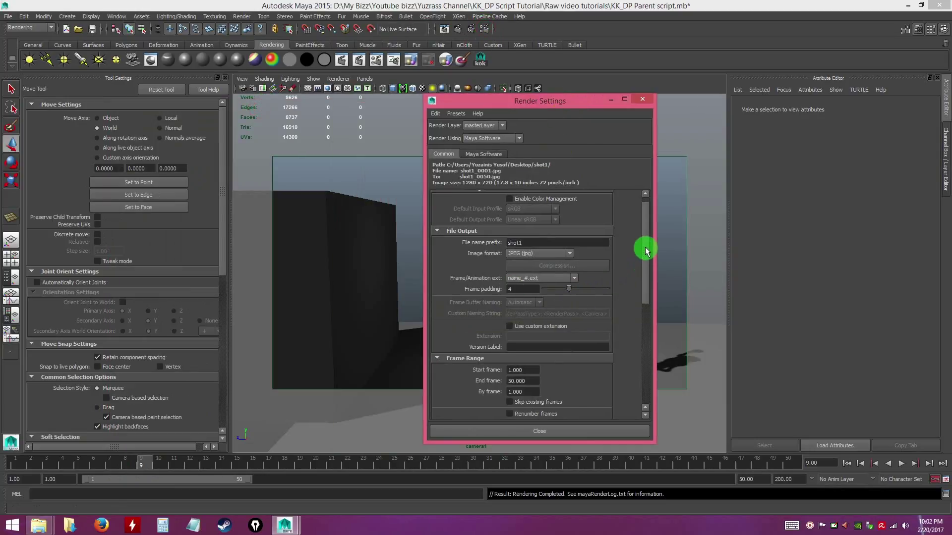
{"action": "left_click_drag", "start_coordinate": [645, 250], "coordinate": [644, 302]}
{"action": "left_click", "coordinate": [525, 341]}
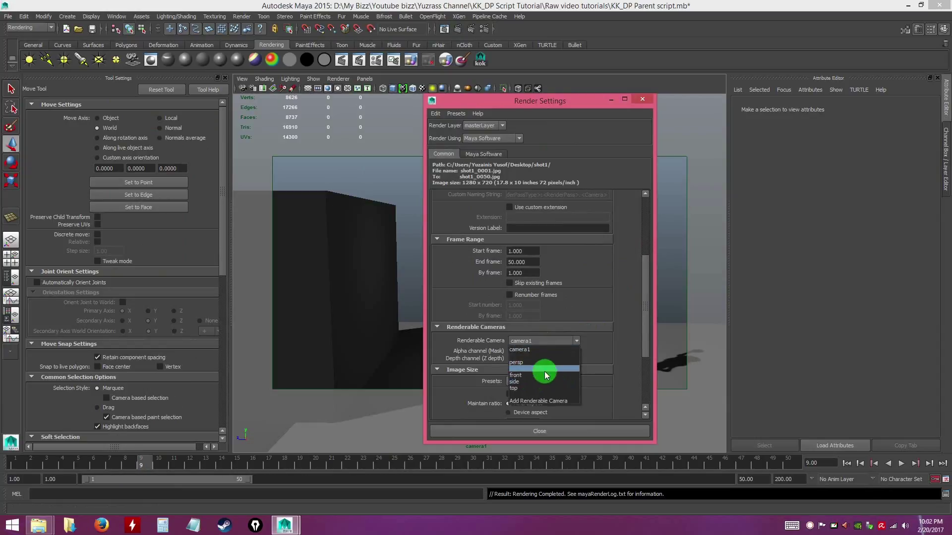
{"action": "left_click", "coordinate": [622, 350]}
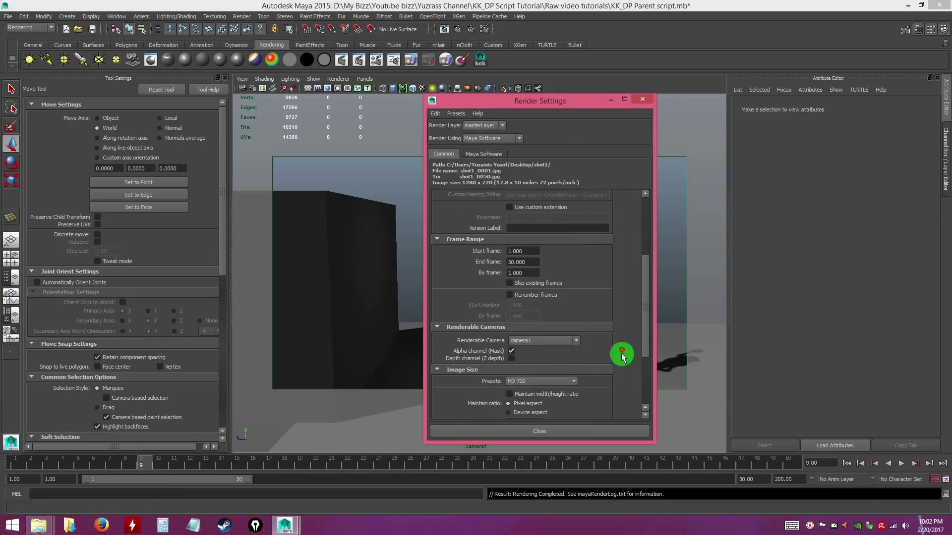
{"action": "left_click", "coordinate": [564, 342]}
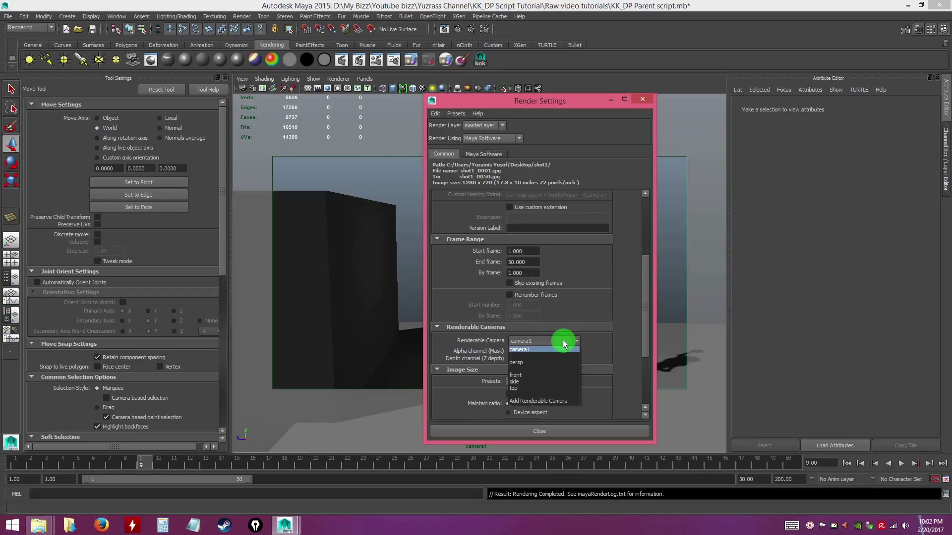
{"action": "left_click", "coordinate": [631, 340]}
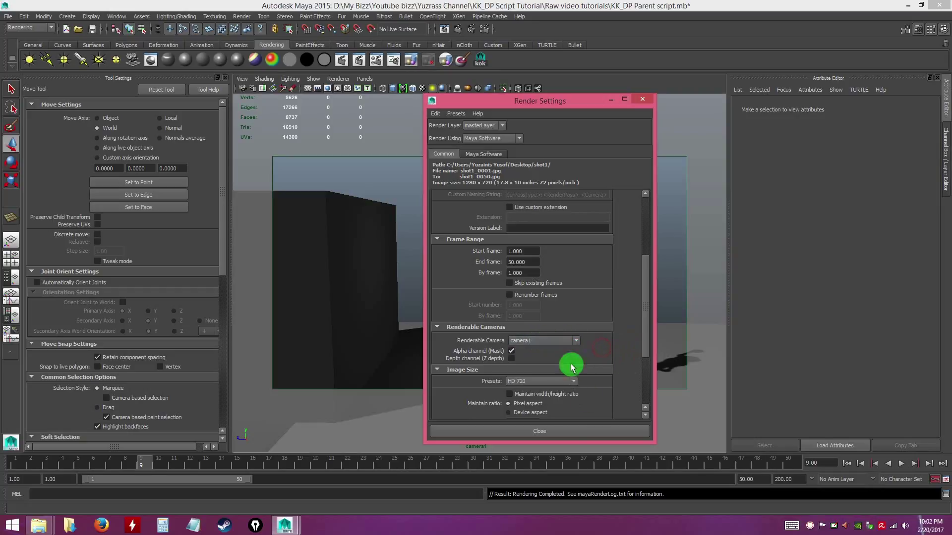
{"action": "left_click", "coordinate": [567, 433]}
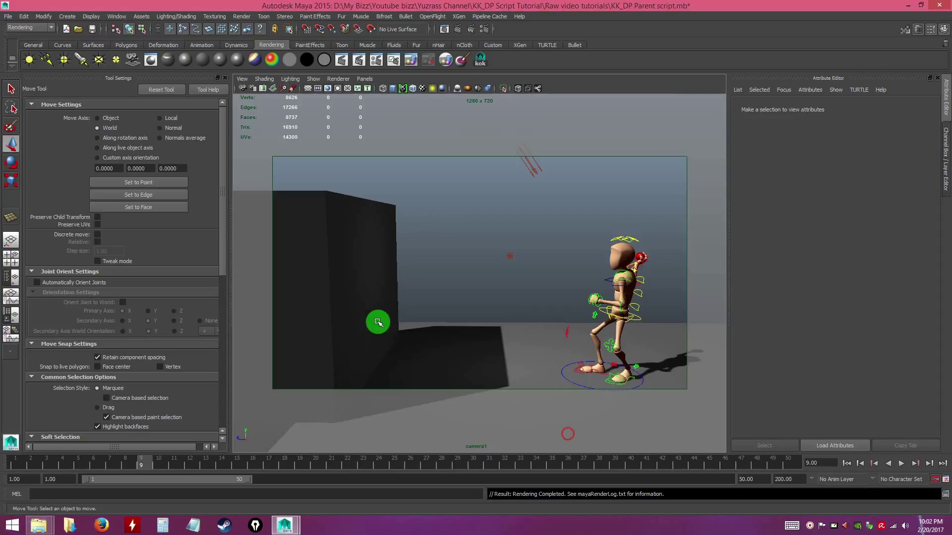
- Bring up the Outliner and select camera1 to inspect its name and attributes
{"action": "left_click", "coordinate": [122, 16]}
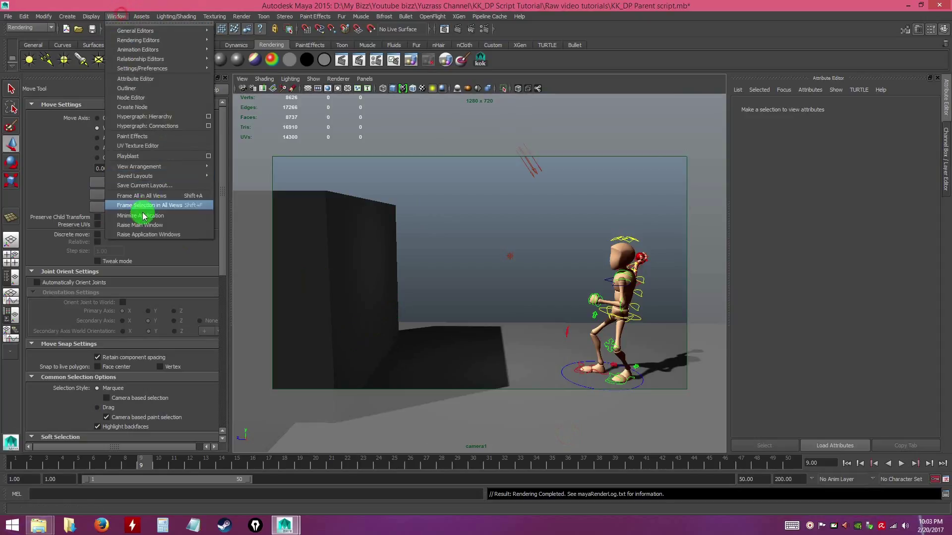
{"action": "left_click", "coordinate": [127, 92]}
{"action": "left_click", "coordinate": [144, 303]}
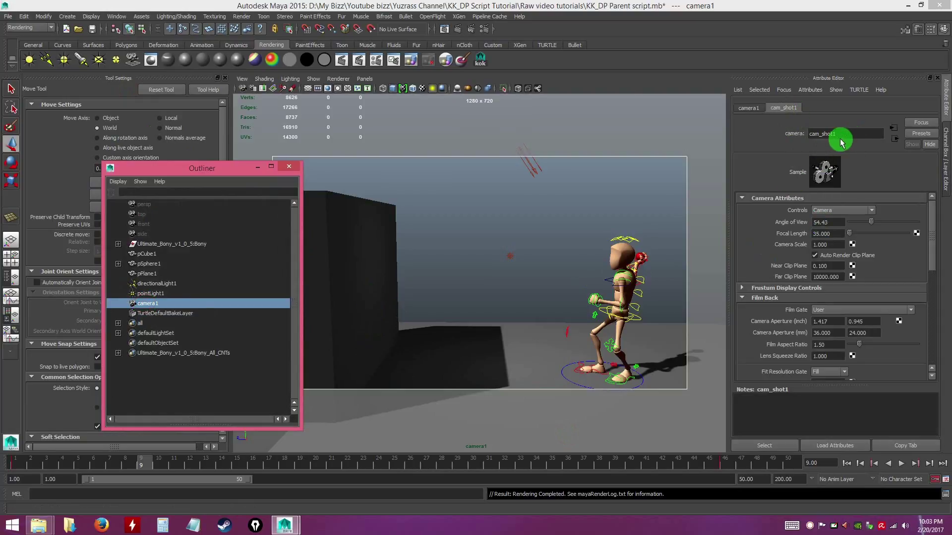
{"action": "left_click_drag", "start_coordinate": [848, 134], "coordinate": [820, 134]}
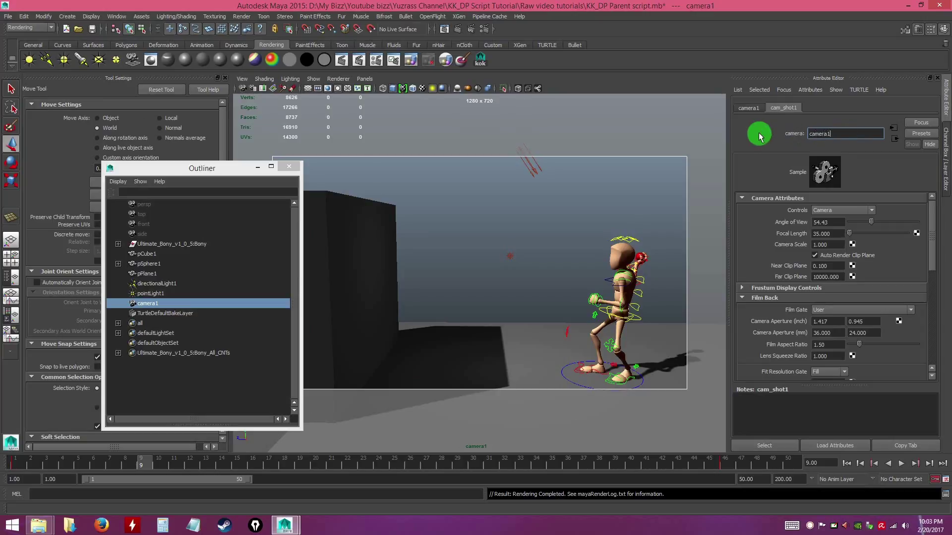
{"action": "key", "text": "Return"}
{"action": "left_click", "coordinate": [158, 333]}
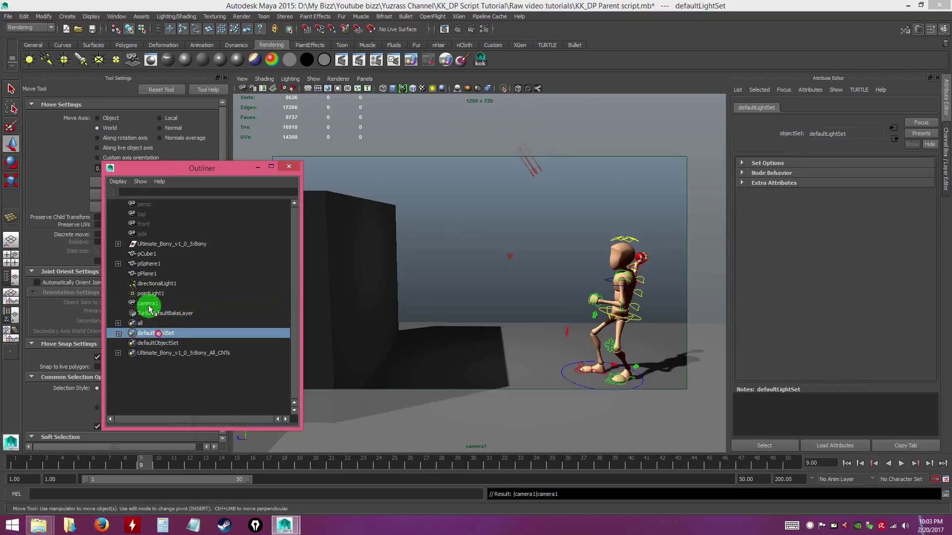
- Rename camera1 to cam_shot1 in the Outliner
{"action": "left_click", "coordinate": [149, 303]}
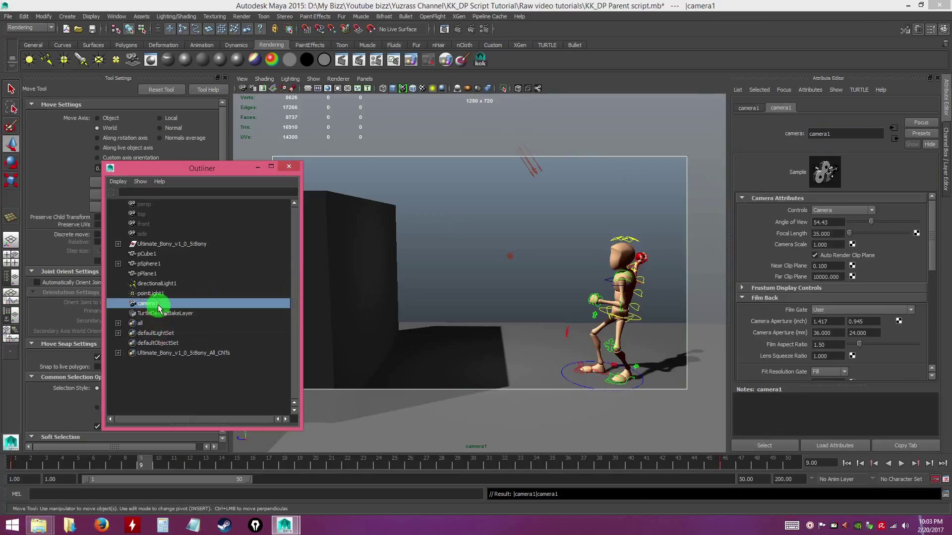
{"action": "double_click", "coordinate": [158, 305]}
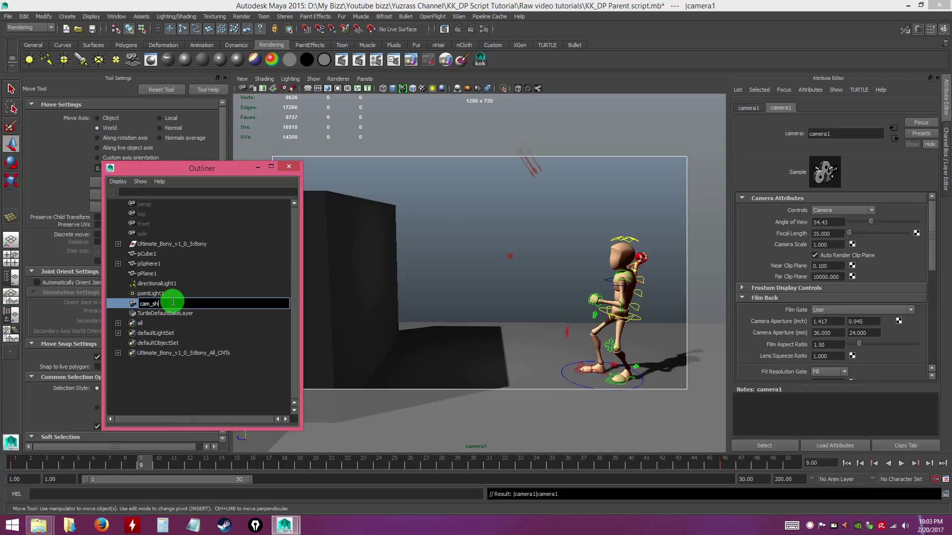
{"action": "type", "text": "cam_shot1"}
{"action": "key", "text": "Return"}
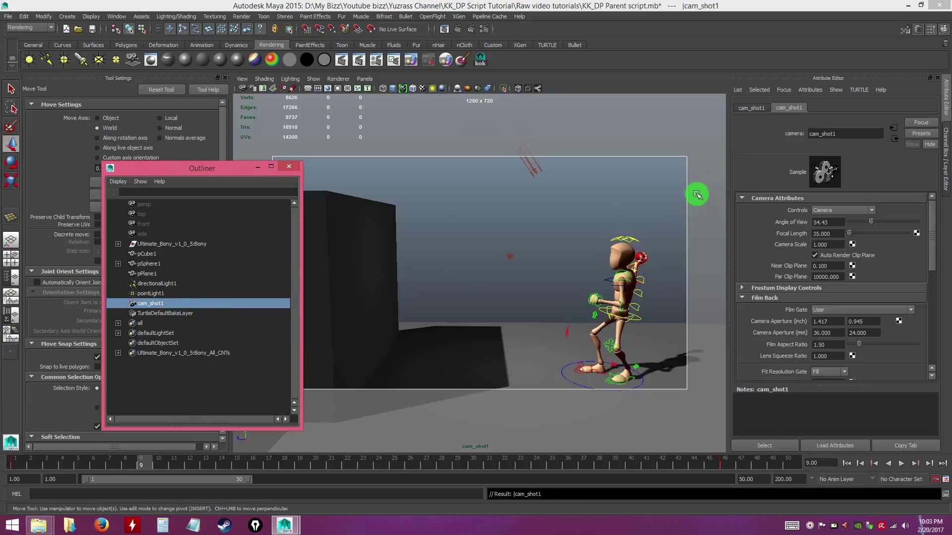
- Check cam_shot1's transform attributes, reselect it, and close the Outliner
{"action": "left_click", "coordinate": [752, 108]}
{"action": "left_click", "coordinate": [789, 108]}
{"action": "left_click", "coordinate": [753, 108]}
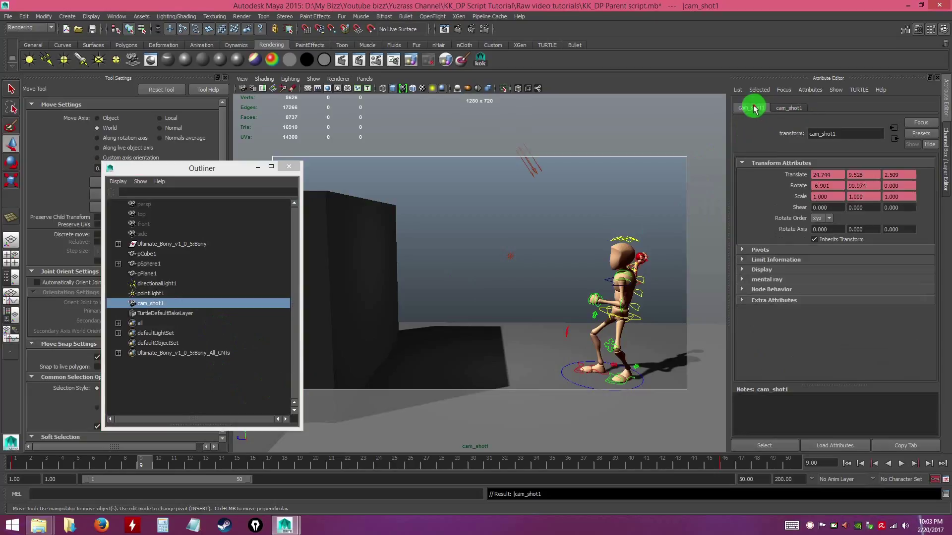
{"action": "left_click", "coordinate": [177, 357]}
{"action": "left_click", "coordinate": [150, 303]}
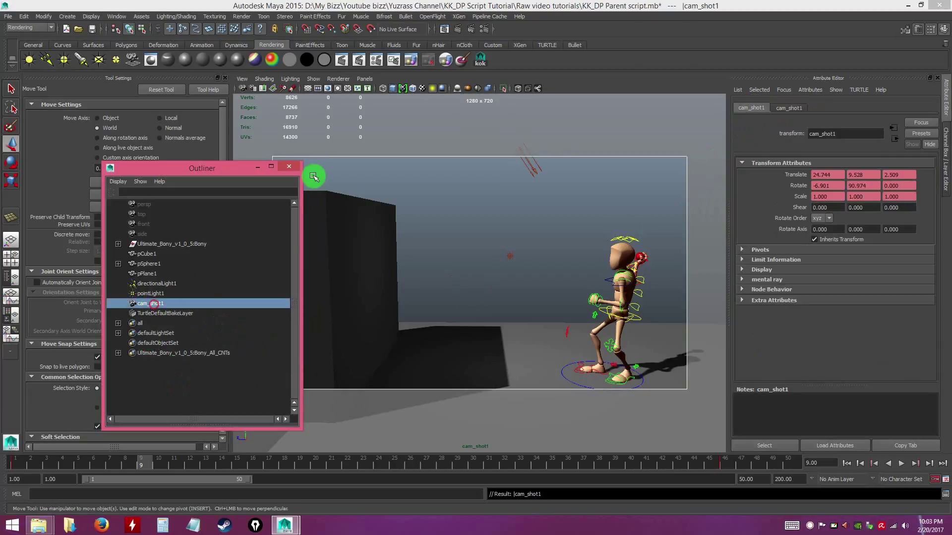
{"action": "left_click", "coordinate": [298, 168]}
- Confirm cam_shot1 is the renderable camera in Render Settings
{"action": "left_click", "coordinate": [484, 30]}
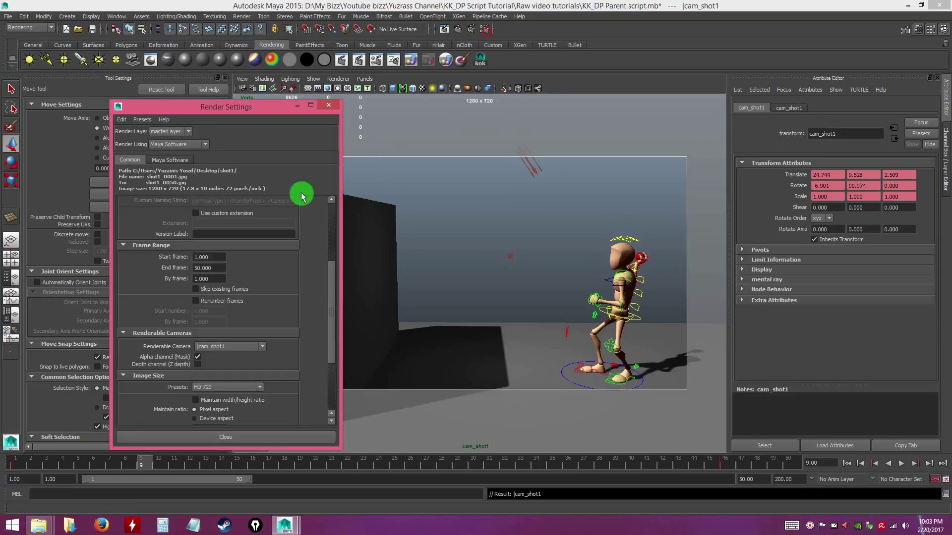
{"action": "left_click", "coordinate": [209, 350]}
{"action": "left_click", "coordinate": [254, 377]}
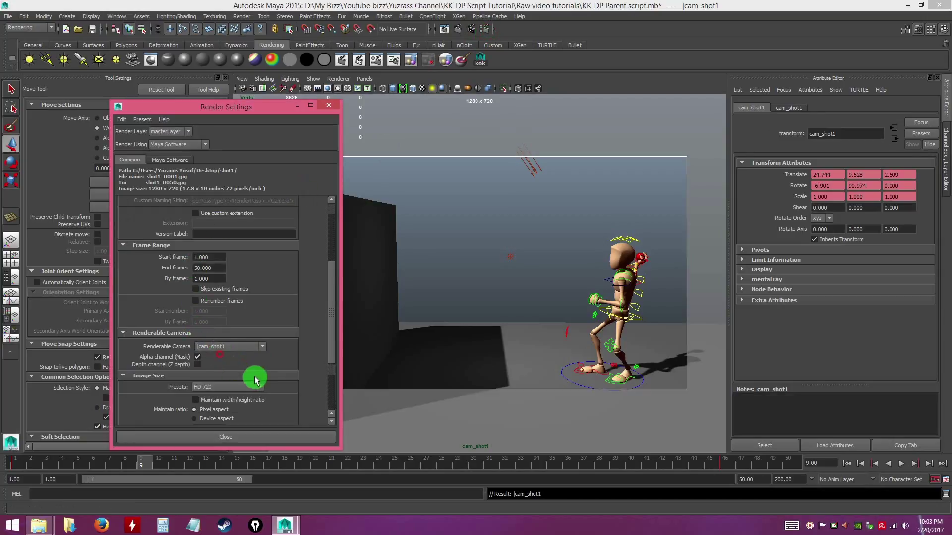
{"action": "left_click_drag", "start_coordinate": [198, 104], "coordinate": [365, 97]}
- Reselect cam_shot1 in the Outliner, then close the Outliner and Render Settings
{"action": "left_click", "coordinate": [113, 17]}
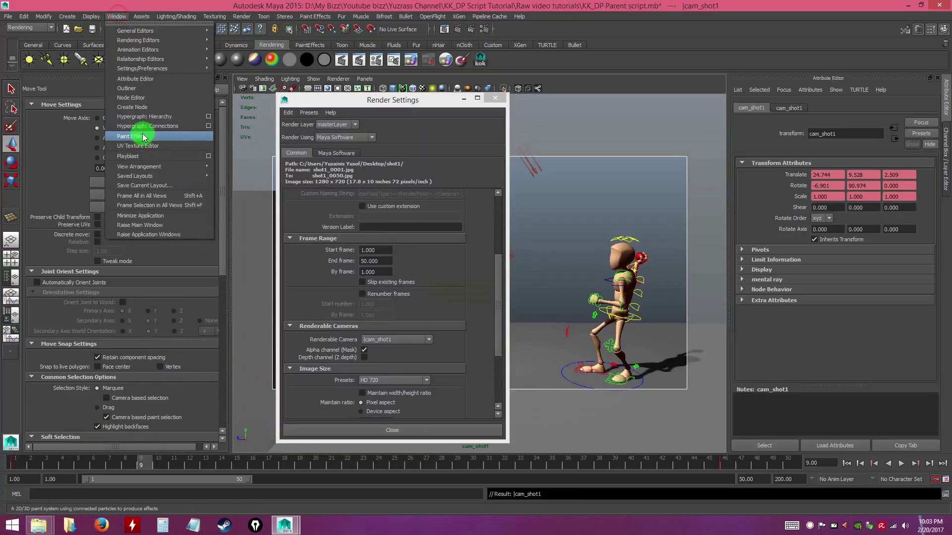
{"action": "left_click", "coordinate": [134, 89]}
{"action": "left_click", "coordinate": [143, 323]}
{"action": "left_click", "coordinate": [151, 304]}
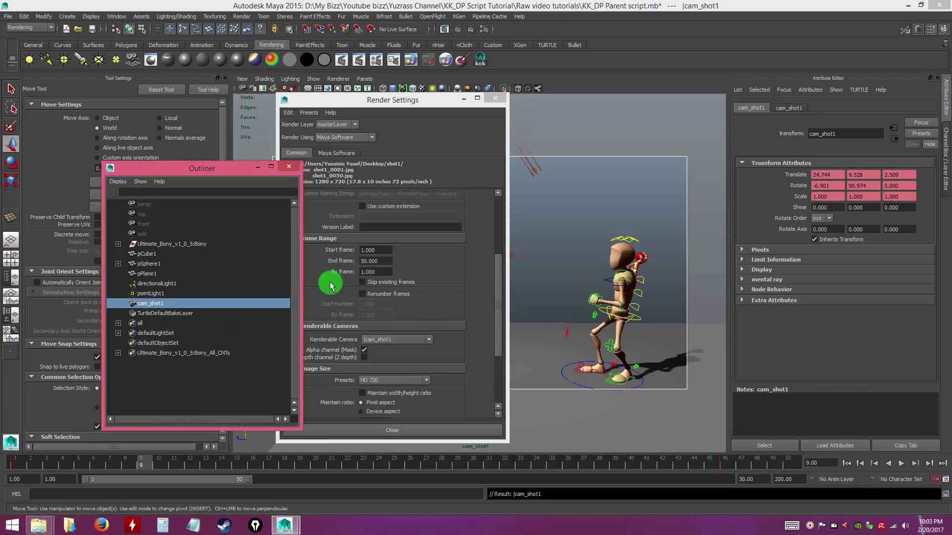
{"action": "left_click", "coordinate": [289, 166]}
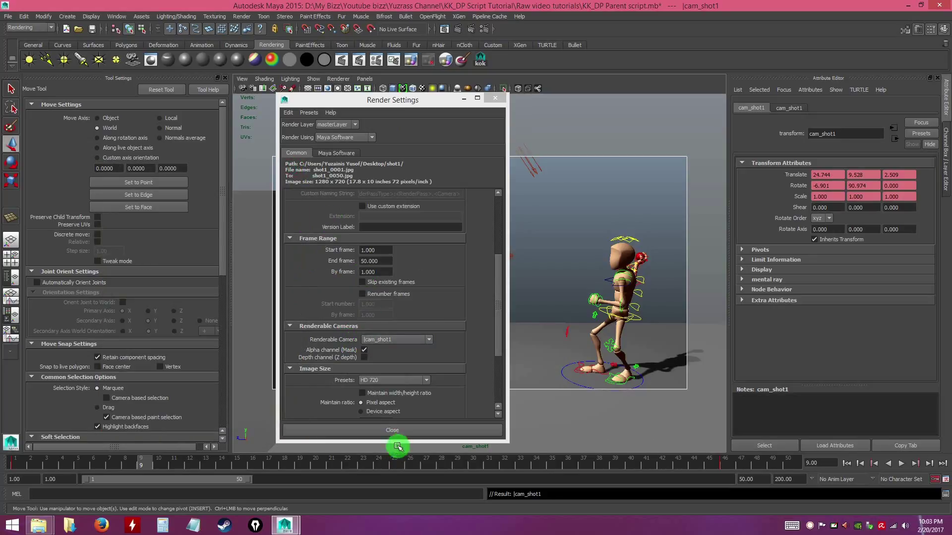
{"action": "left_click", "coordinate": [403, 431]}
- Recheck in Render Settings that cam_shot1 remains the renderable camera
{"action": "left_click", "coordinate": [484, 30]}
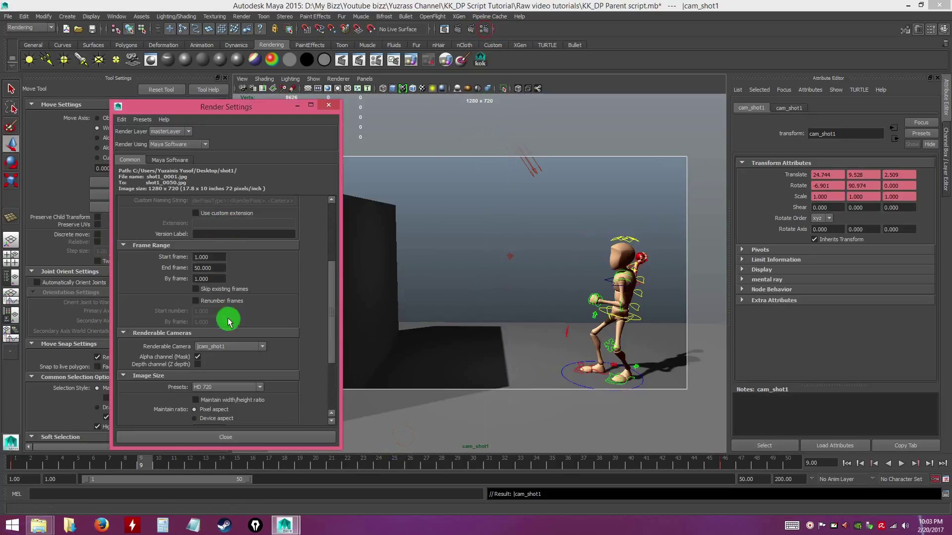
{"action": "left_click", "coordinate": [203, 349]}
{"action": "left_click", "coordinate": [225, 355]}
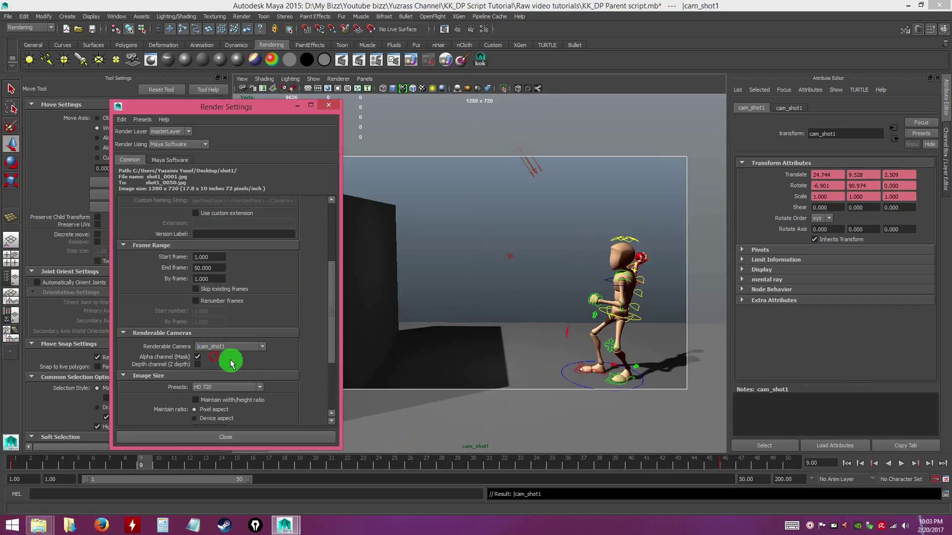
{"action": "left_click", "coordinate": [277, 436]}
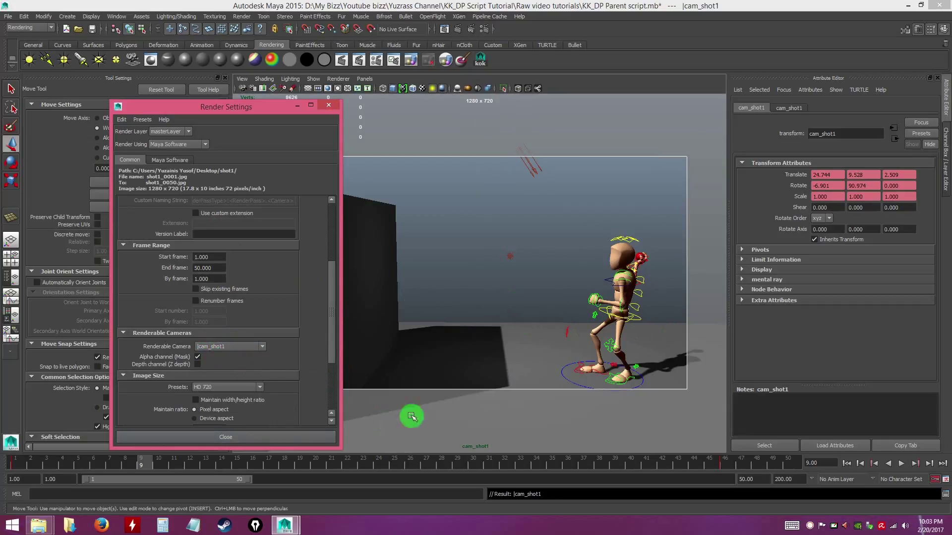
{"action": "left_click", "coordinate": [227, 347]}
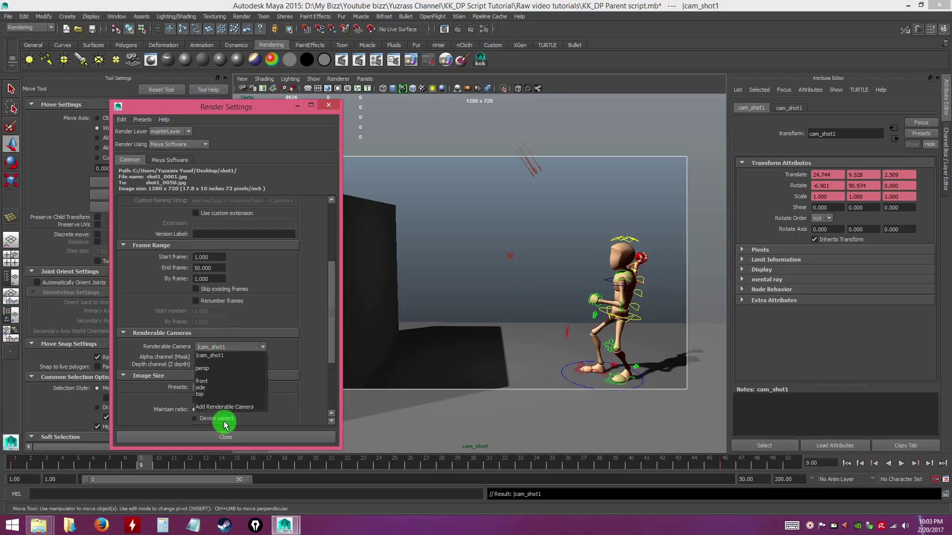
{"action": "left_click", "coordinate": [308, 421]}
{"action": "left_click", "coordinate": [251, 437]}
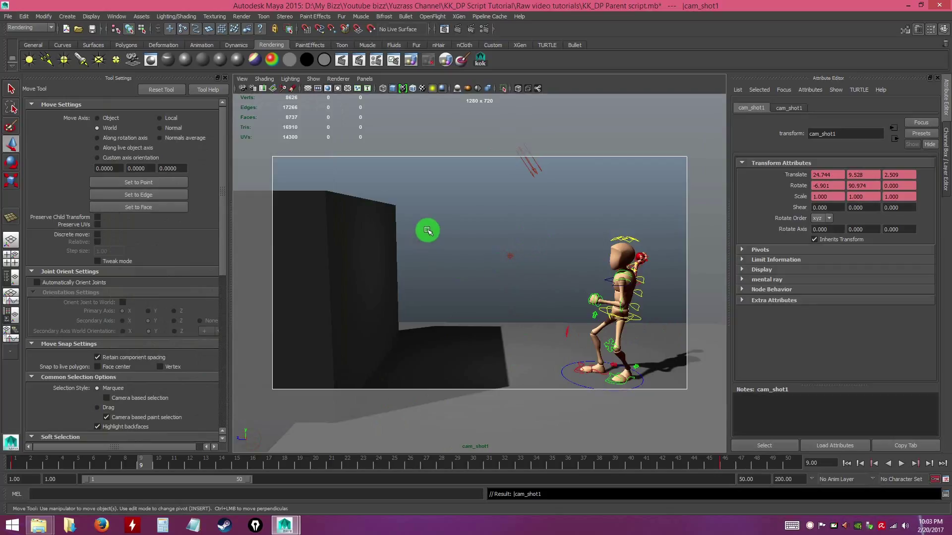
- Verify the frame range runs from Start 1 to End 50, then bring up the Project Window
{"action": "left_click", "coordinate": [484, 29]}
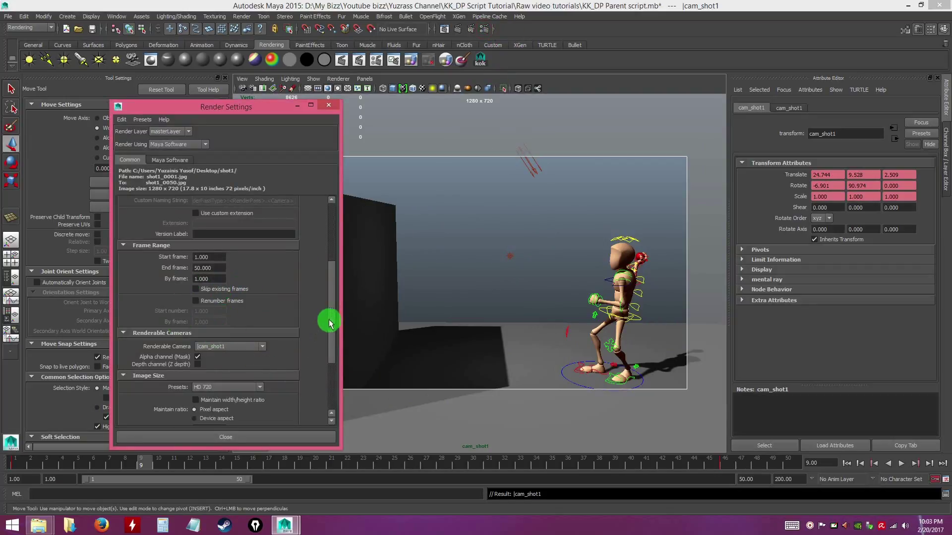
{"action": "left_click_drag", "start_coordinate": [329, 319], "coordinate": [325, 365]}
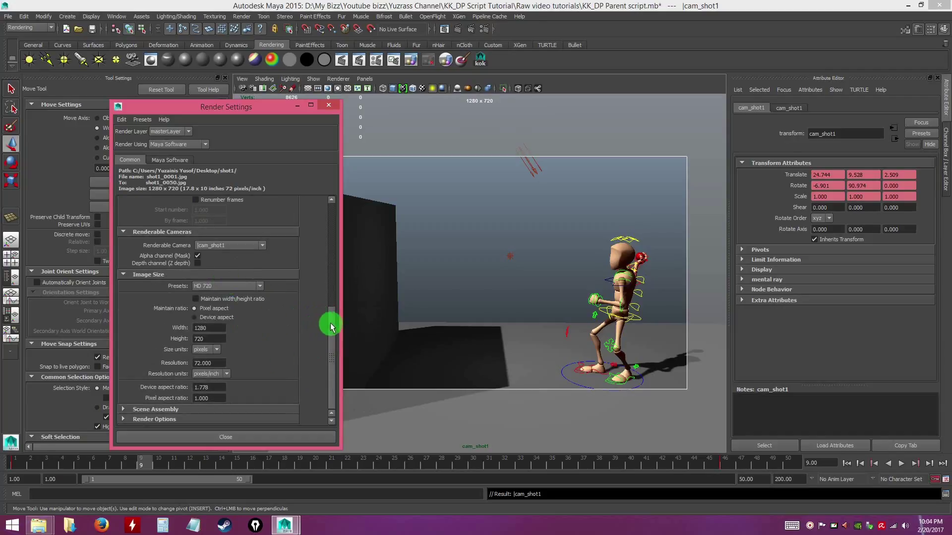
{"action": "left_click_drag", "start_coordinate": [331, 325], "coordinate": [331, 267]}
{"action": "left_click", "coordinate": [207, 281]}
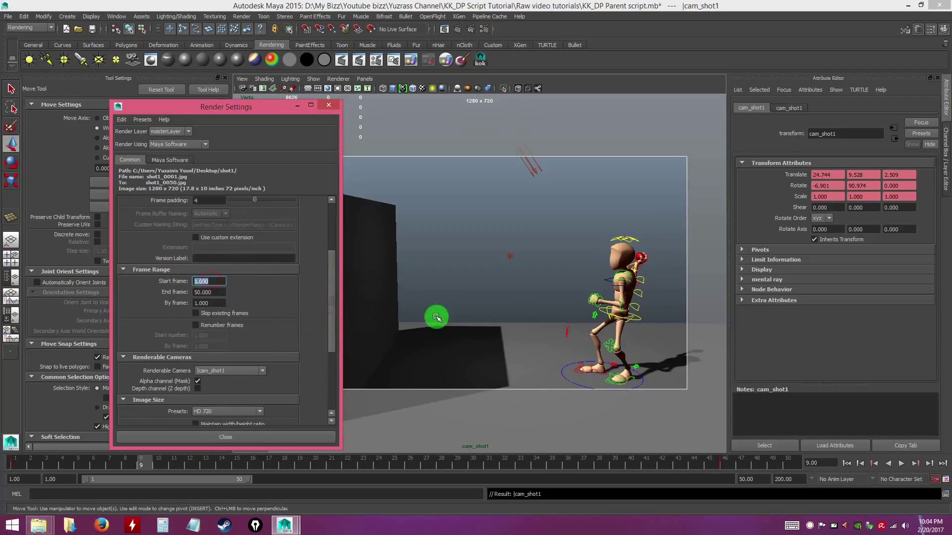
{"action": "left_click", "coordinate": [212, 280]}
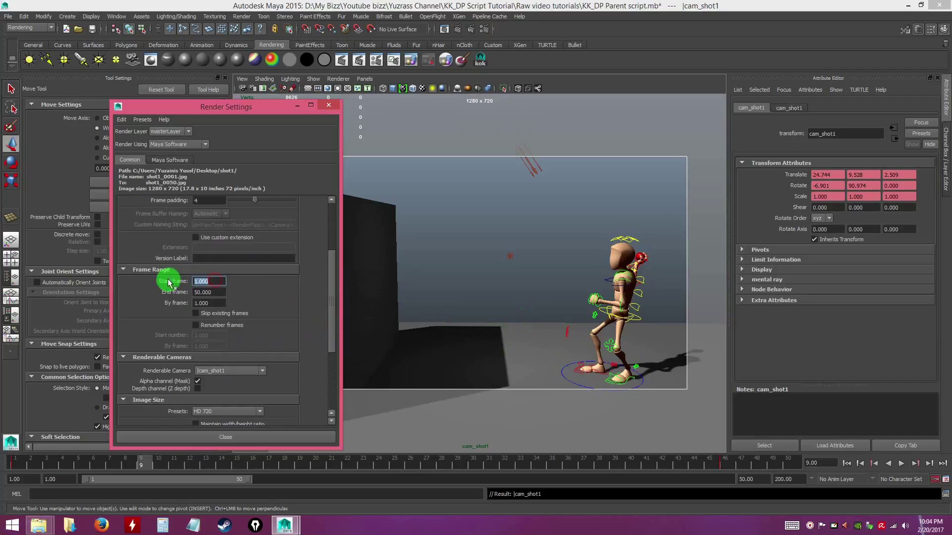
{"action": "left_click", "coordinate": [213, 292]}
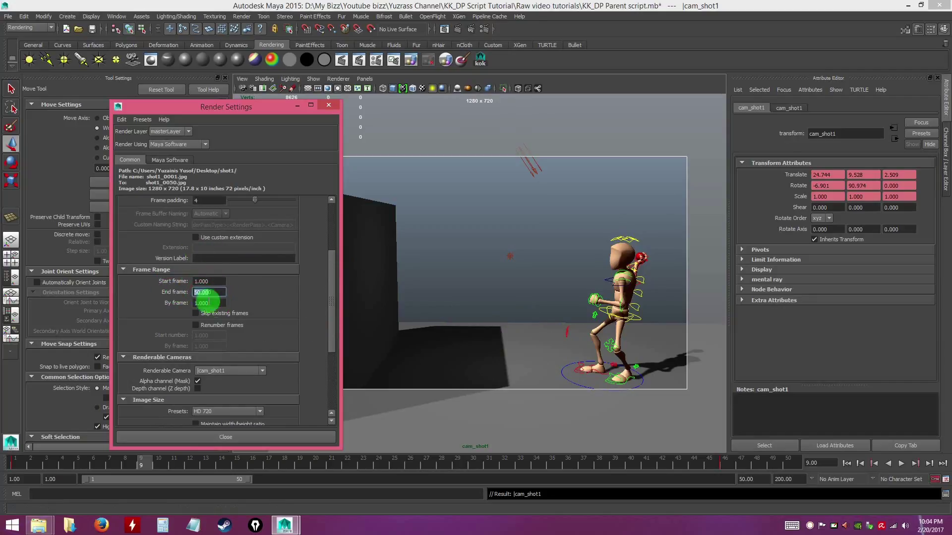
{"action": "left_click", "coordinate": [122, 120]}
{"action": "left_click", "coordinate": [133, 130]}
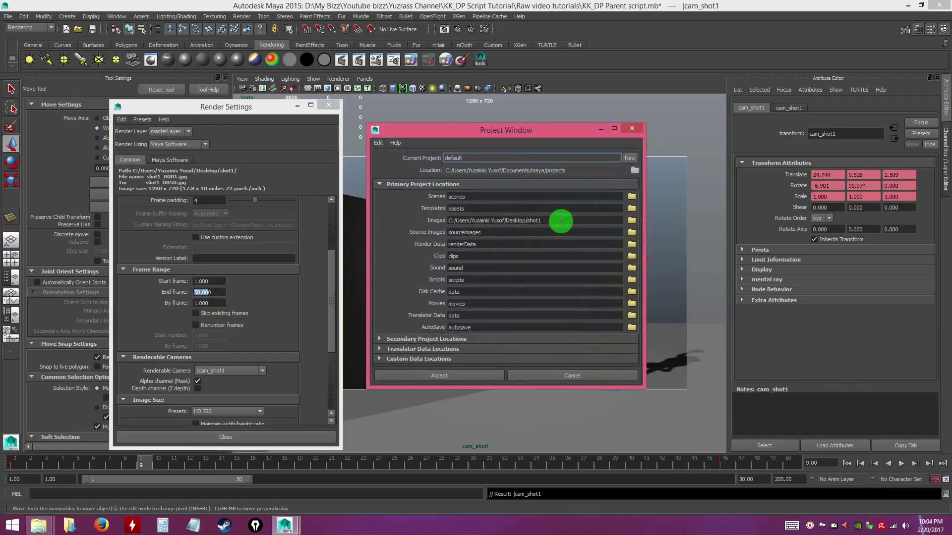
- Set the project's Images folder to Desktop/shot1 and accept the project settings
{"action": "left_click", "coordinate": [632, 221]}
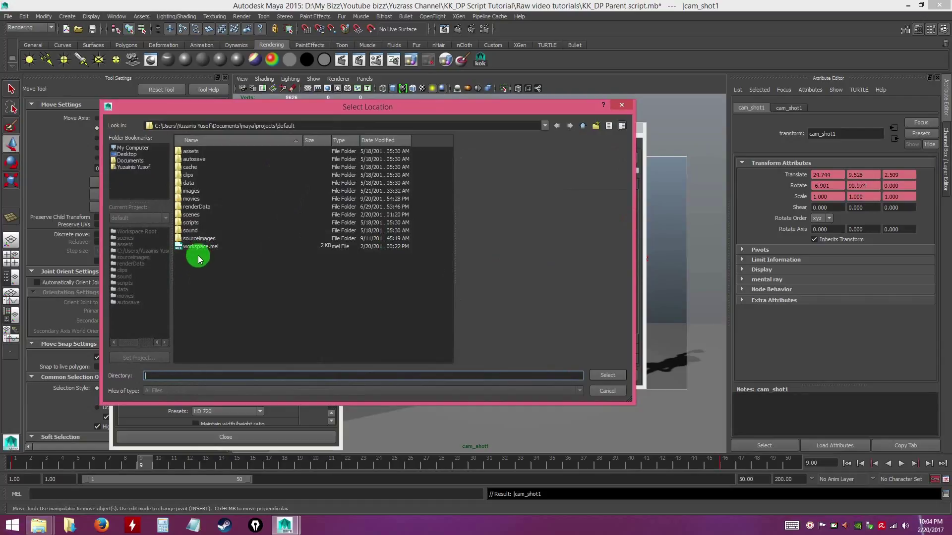
{"action": "left_click", "coordinate": [126, 154]}
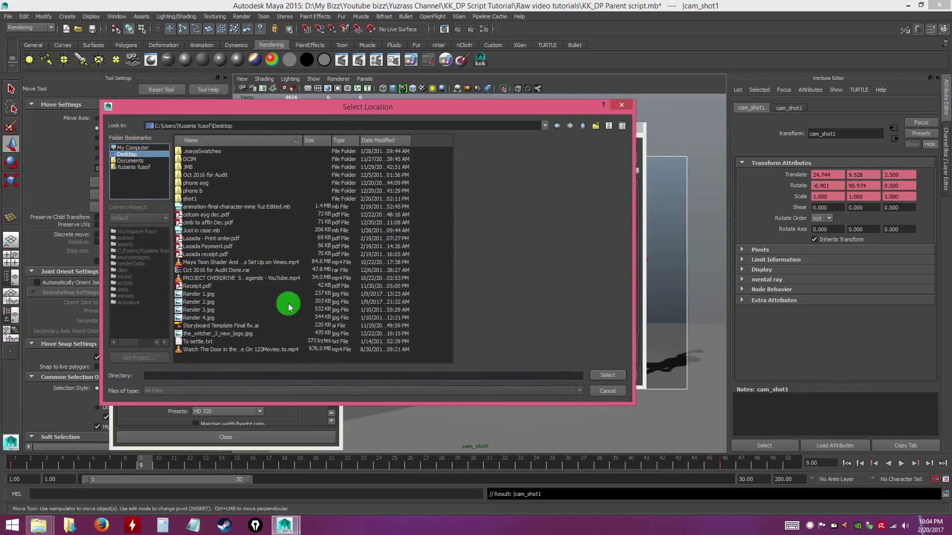
{"action": "left_click", "coordinate": [601, 391]}
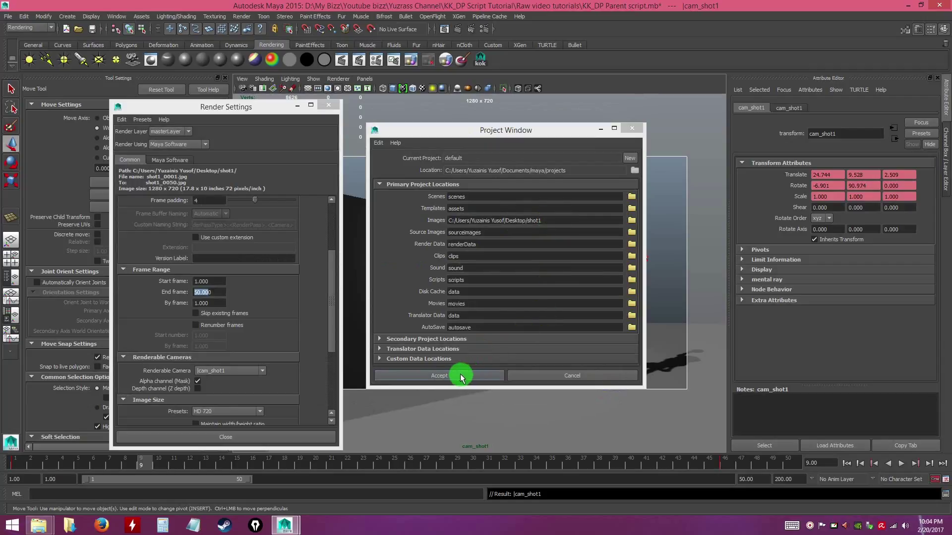
{"action": "left_click", "coordinate": [542, 379]}
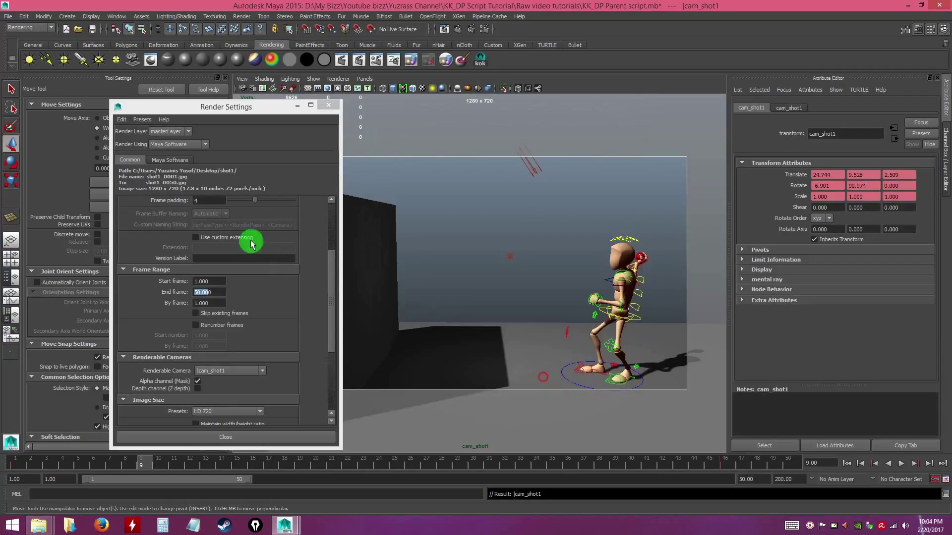
- Close Render Settings and go to the Render menu for Batch Render
{"action": "left_click", "coordinate": [328, 105]}
{"action": "left_click", "coordinate": [242, 16]}
{"action": "mouse_move", "coordinate": [242, 17]}
{"action": "left_click", "coordinate": [259, 99]}
{"action": "left_click", "coordinate": [457, 244]}
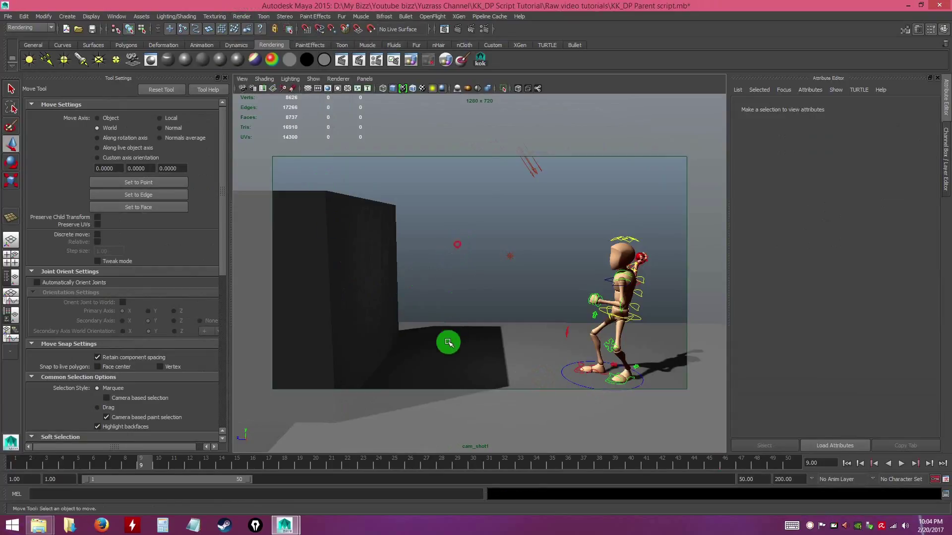